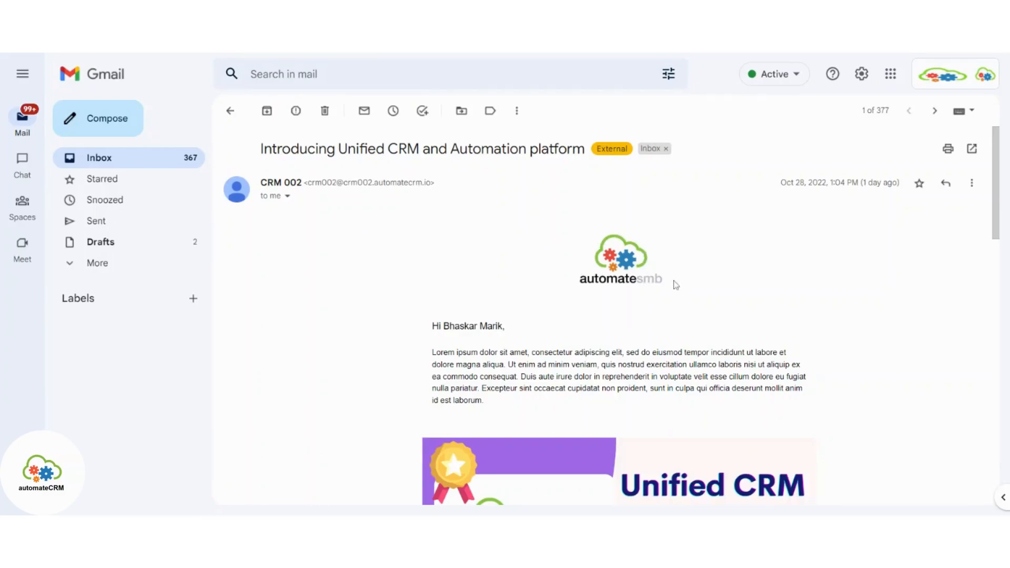
# - Review the sample marketing email from its logo and greeting down to the follow links and contact footer
pyautogui.scroll(-1, 546, 365)
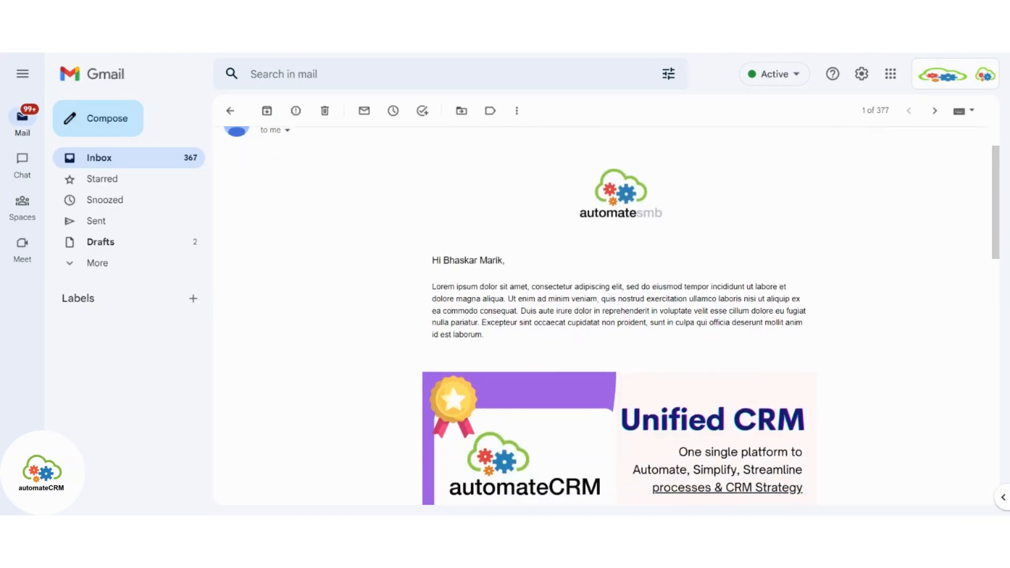
pyautogui.moveTo(514, 266); pyautogui.dragTo(429, 261)
pyautogui.scroll(-1, 523, 303)
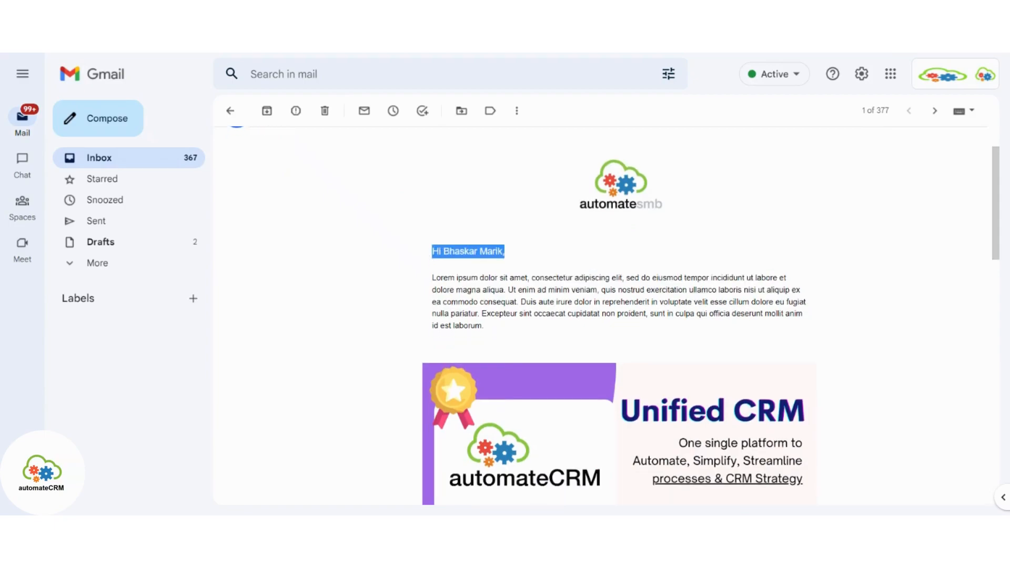
pyautogui.scroll(-1, 444, 331)
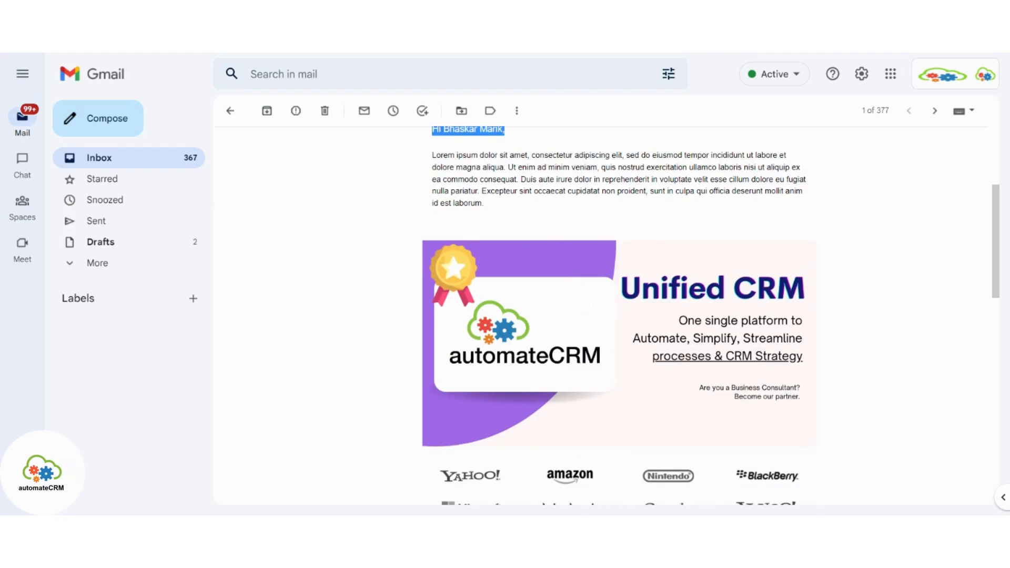
pyautogui.scroll(-2, 517, 307)
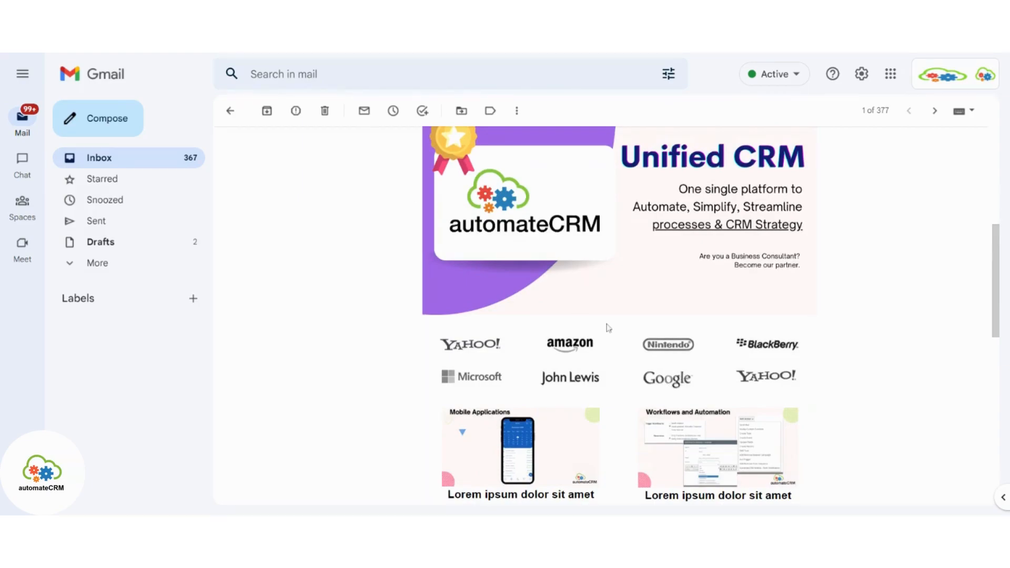
pyautogui.scroll(-2, 703, 347)
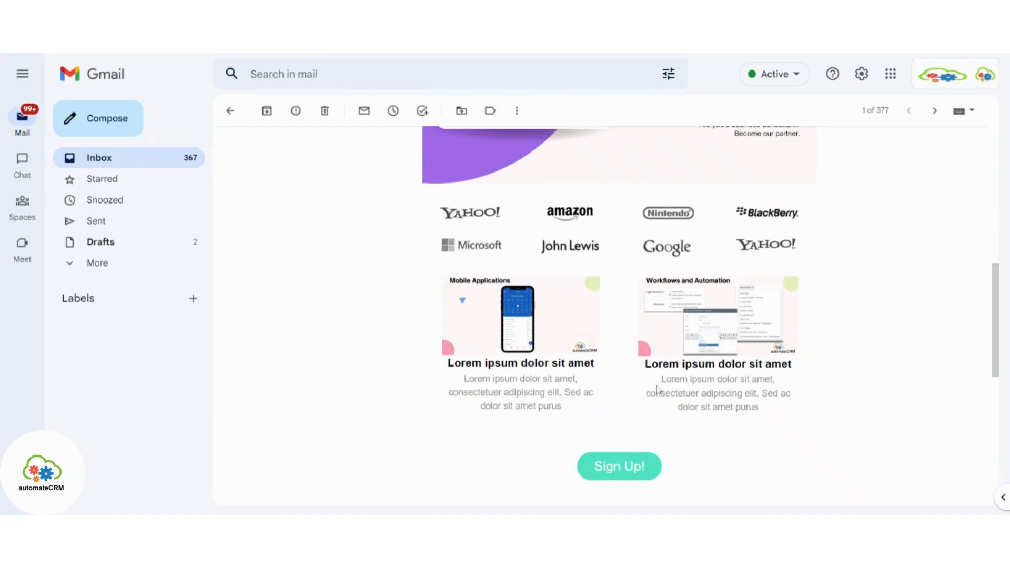
pyautogui.scroll(-1, 657, 389)
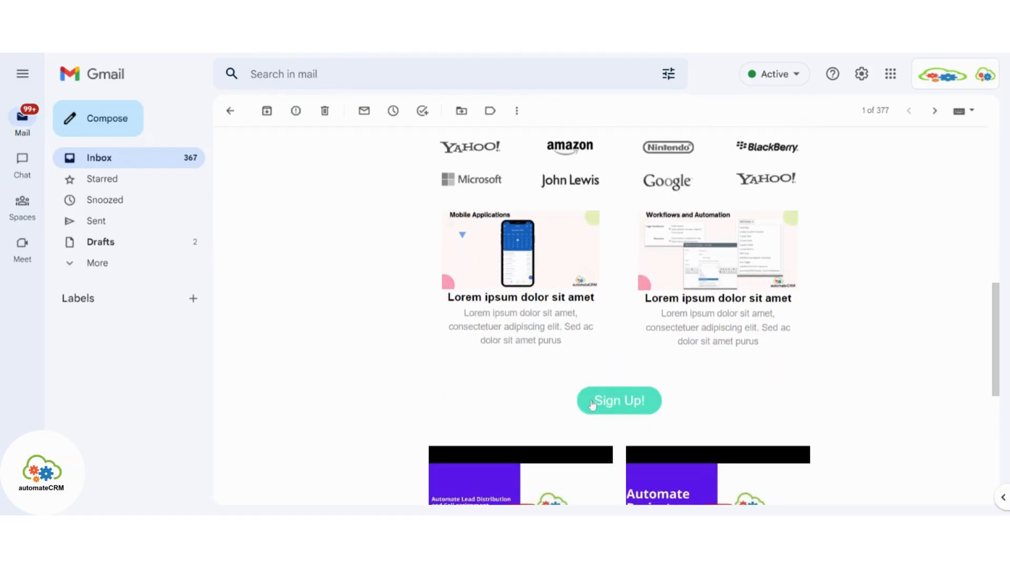
pyautogui.scroll(-2, 597, 399)
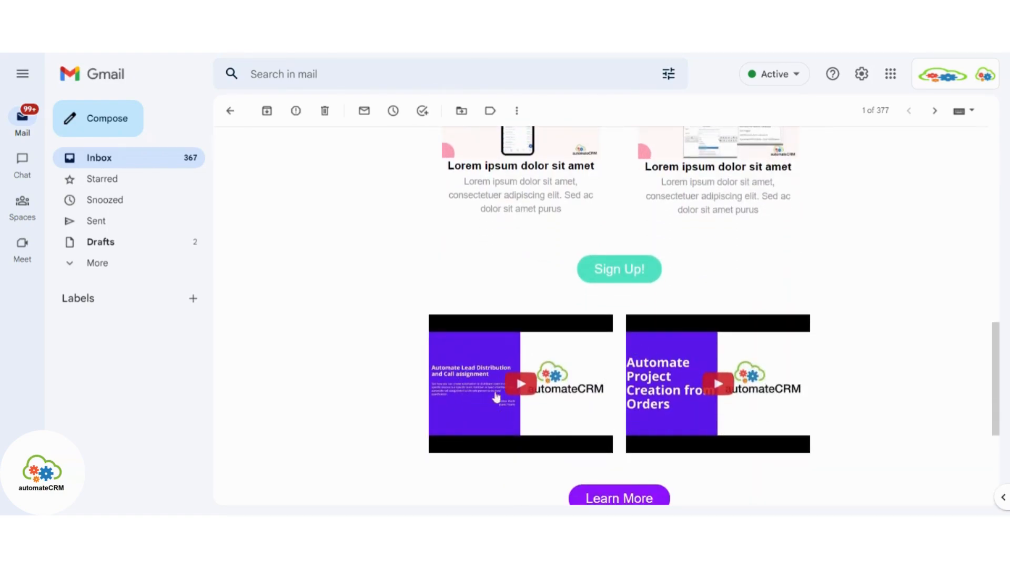
pyautogui.scroll(-1, 608, 403)
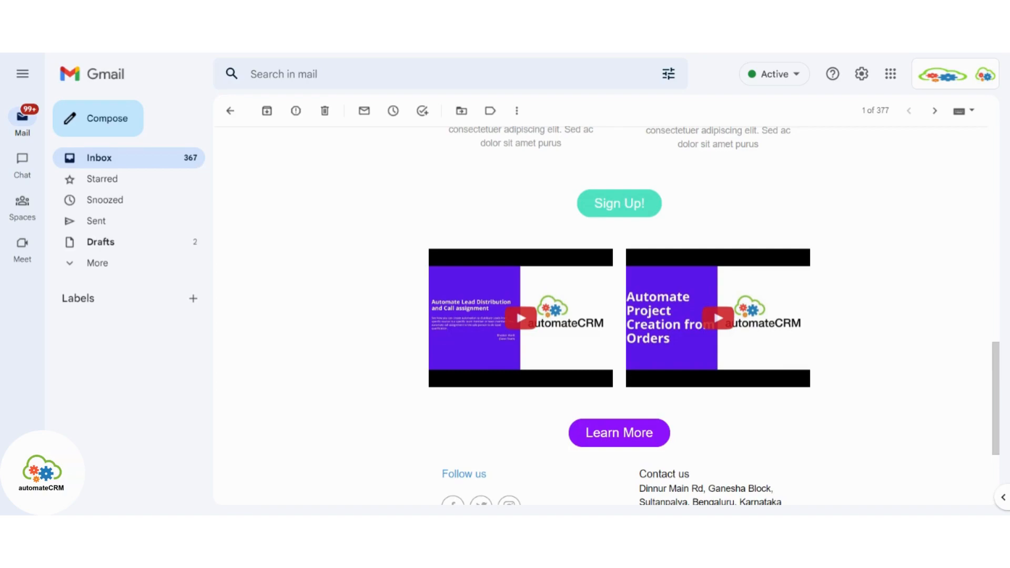
pyautogui.scroll(-2, 591, 232)
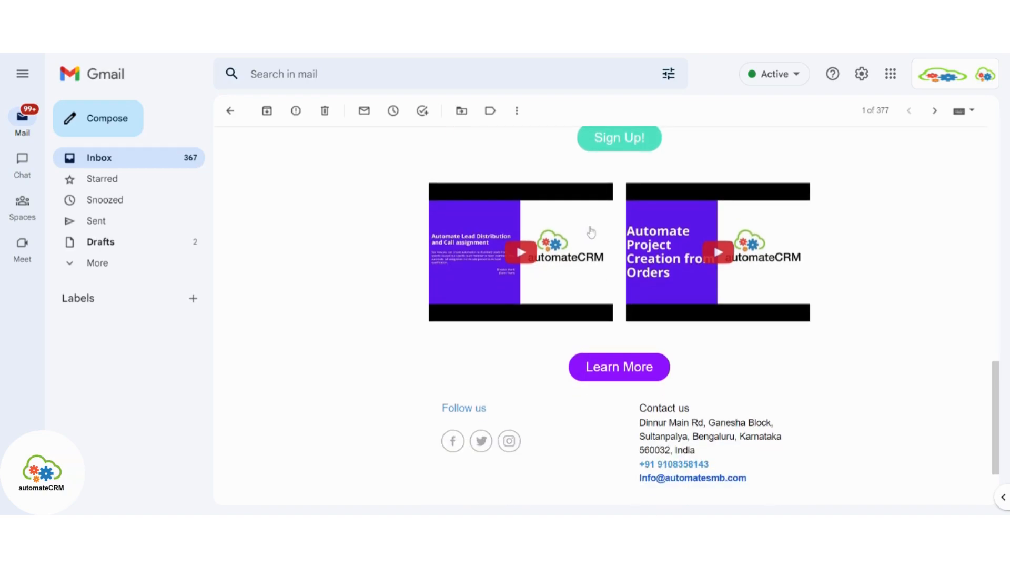
pyautogui.scroll(-1, 591, 231)
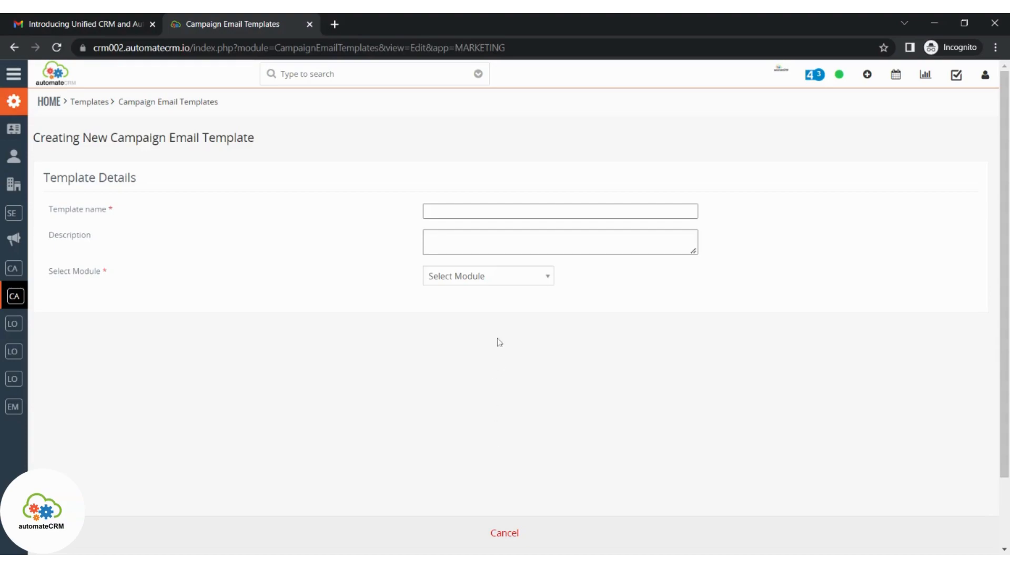
# - Name the new campaign email template "Introducing Unified CRM and Automation platform" and select Leads as its module
pyautogui.write('Introducing Unified CRM and Automation platform')
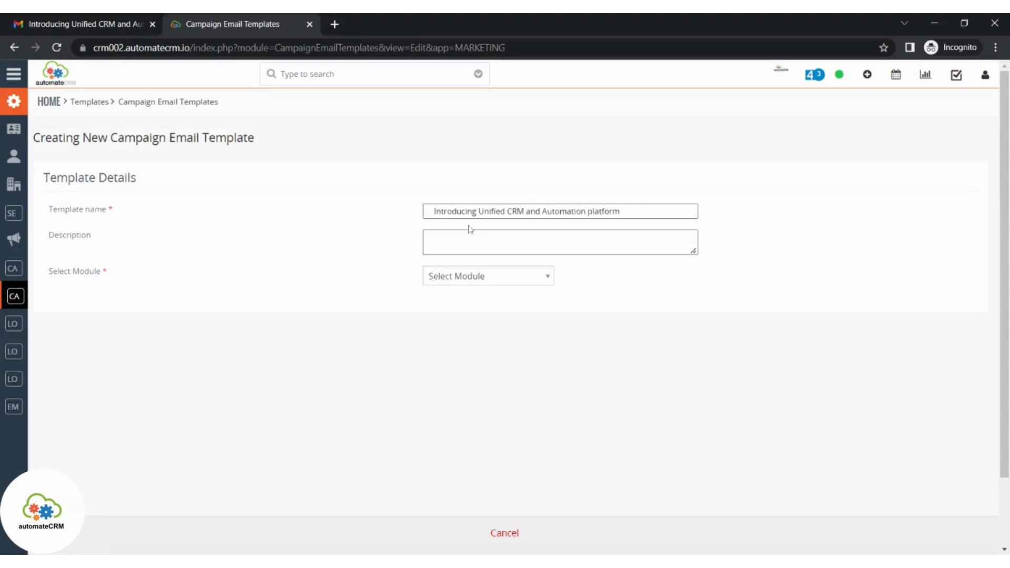
pyautogui.click(473, 283)
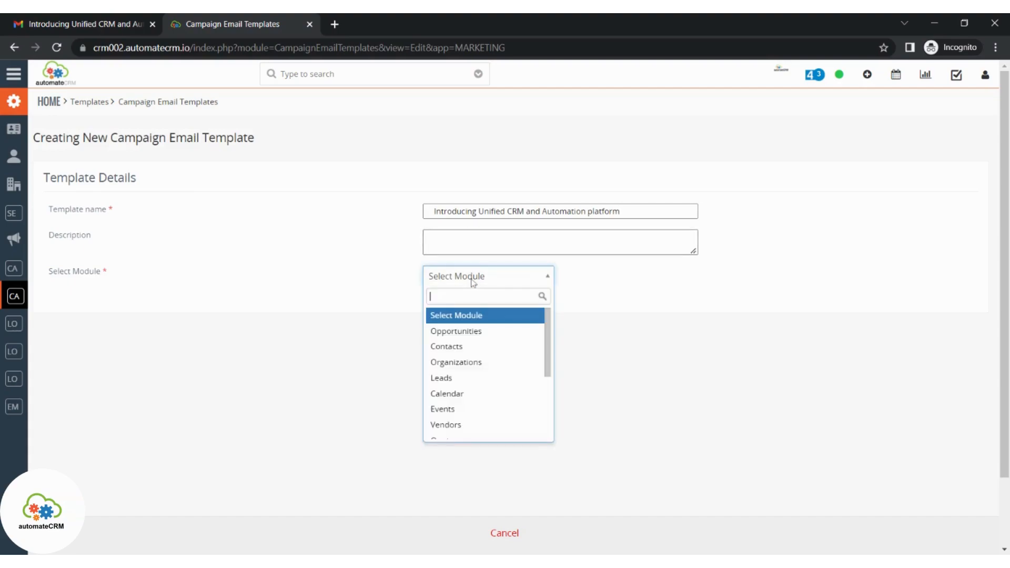
pyautogui.scroll(-1, 485, 340)
pyautogui.scroll(-2, 485, 342)
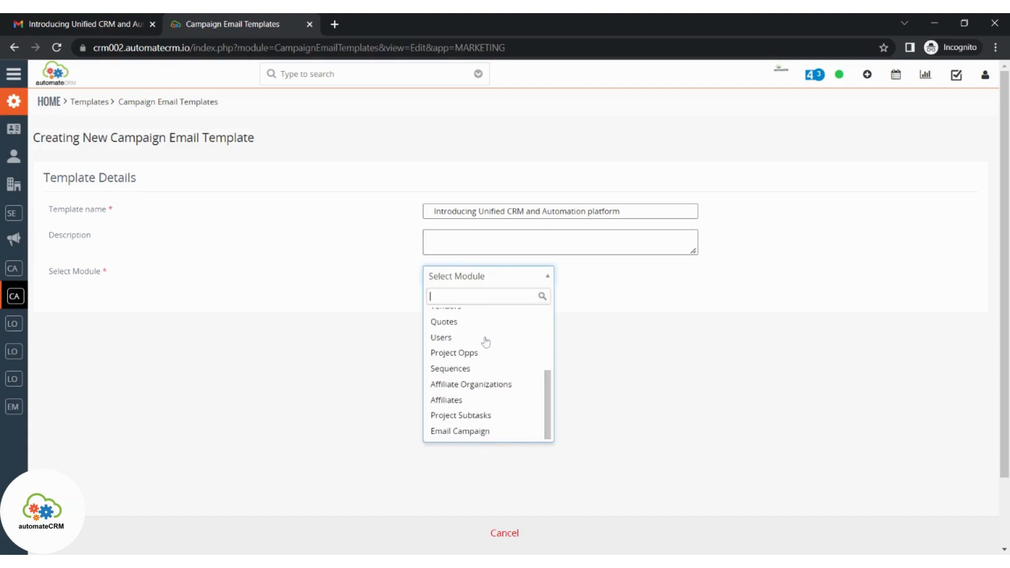
pyautogui.scroll(3, 483, 415)
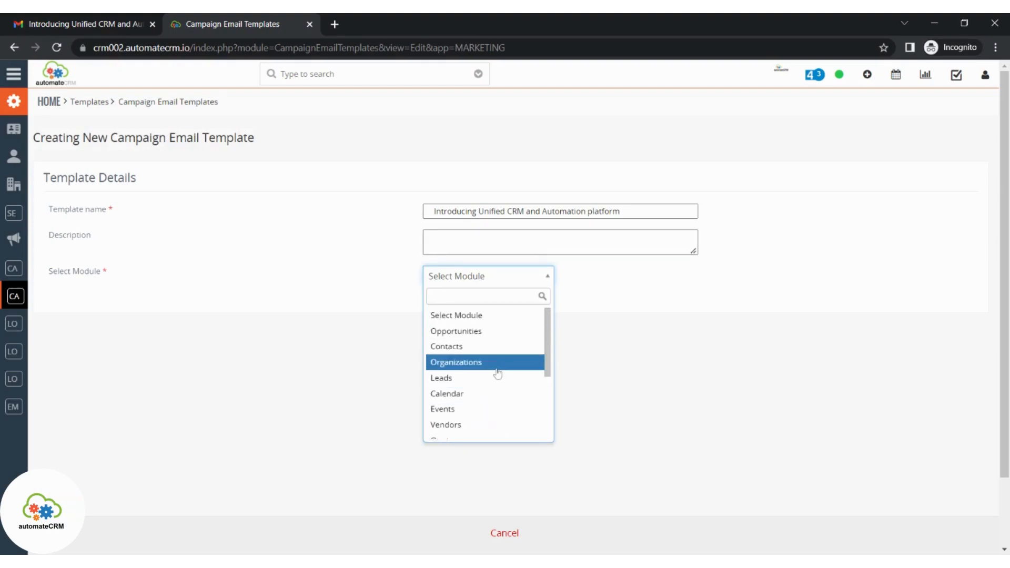
pyautogui.scroll(-3, 498, 373)
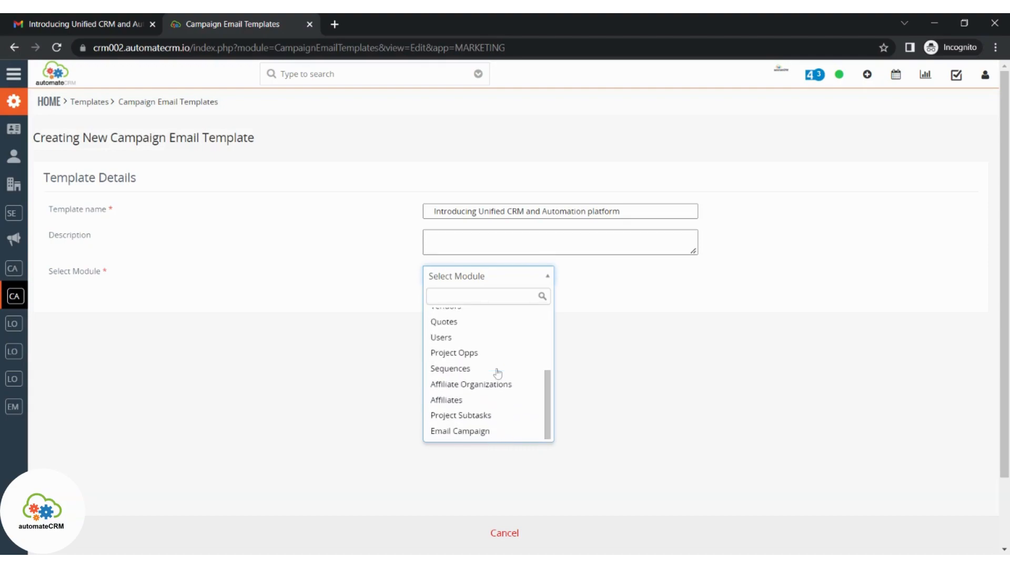
pyautogui.scroll(3, 498, 373)
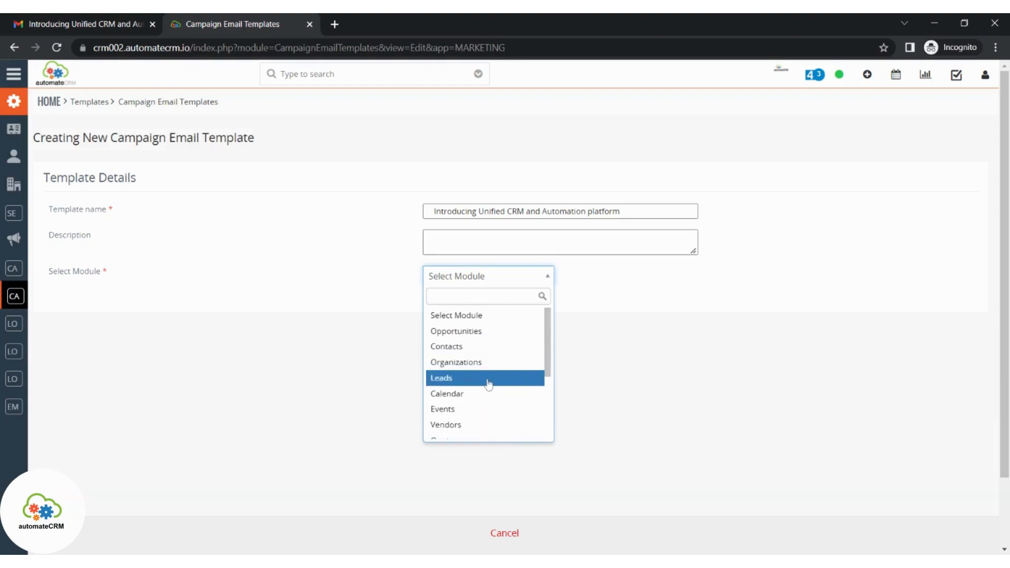
pyautogui.click(489, 383)
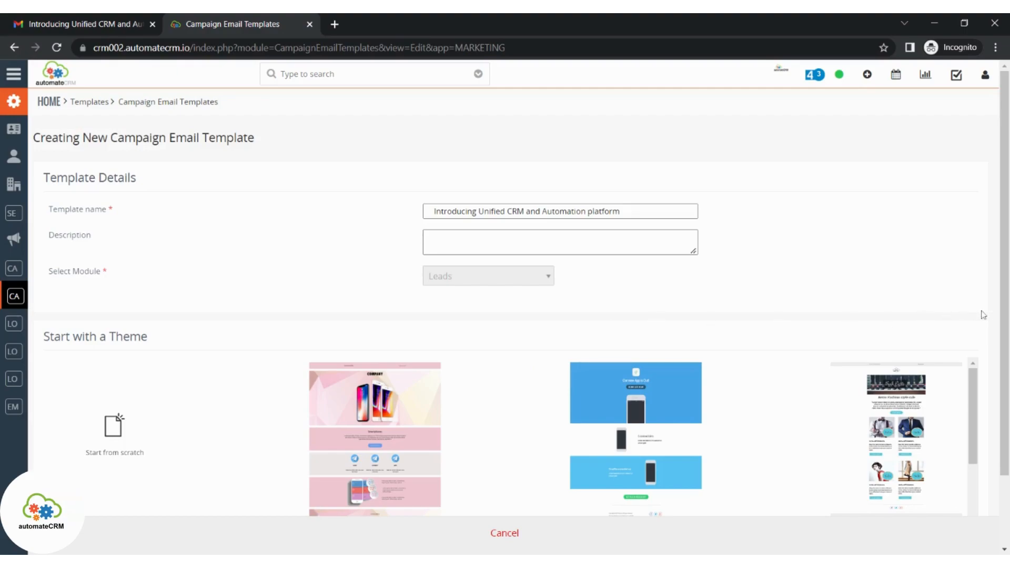
# - Set the email template's subject to "Introducing Unified CRM and Automation platform"
pyautogui.scroll(-1, 983, 315)
pyautogui.scroll(-2, 983, 314)
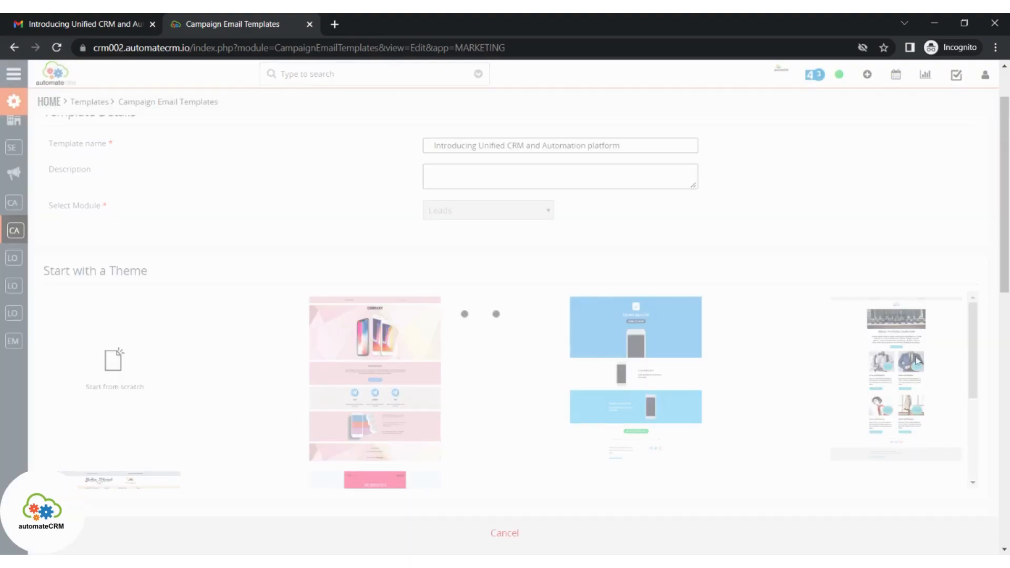
pyautogui.scroll(-6, 1006, 298)
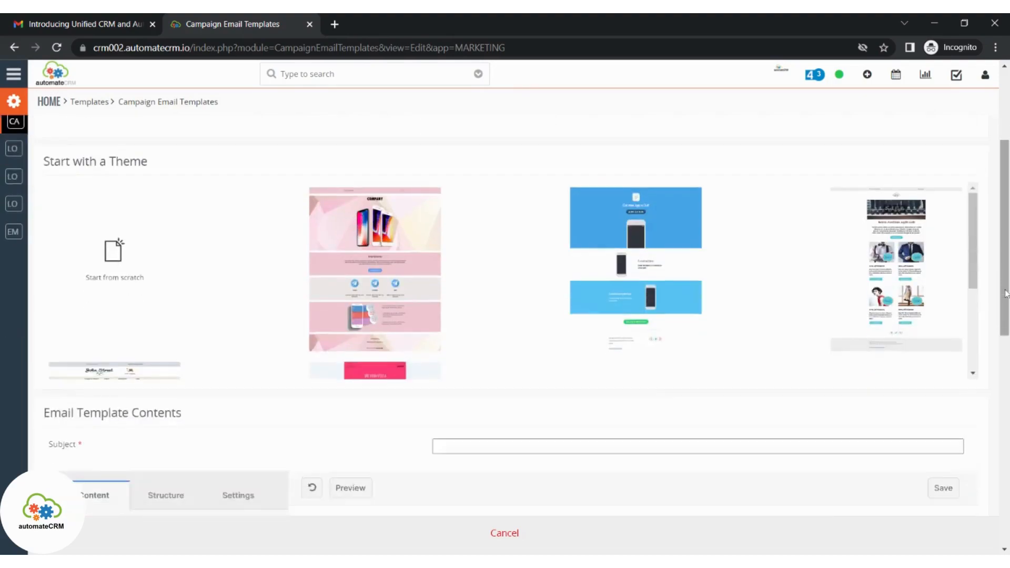
pyautogui.scroll(-1, 1006, 293)
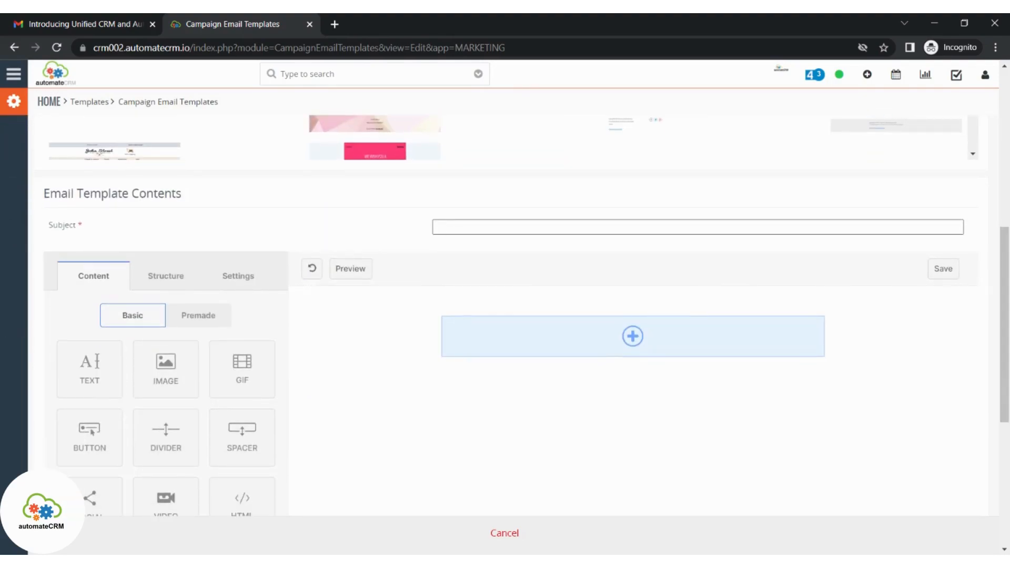
pyautogui.write('Introducing Unified CRM and Automation platform')
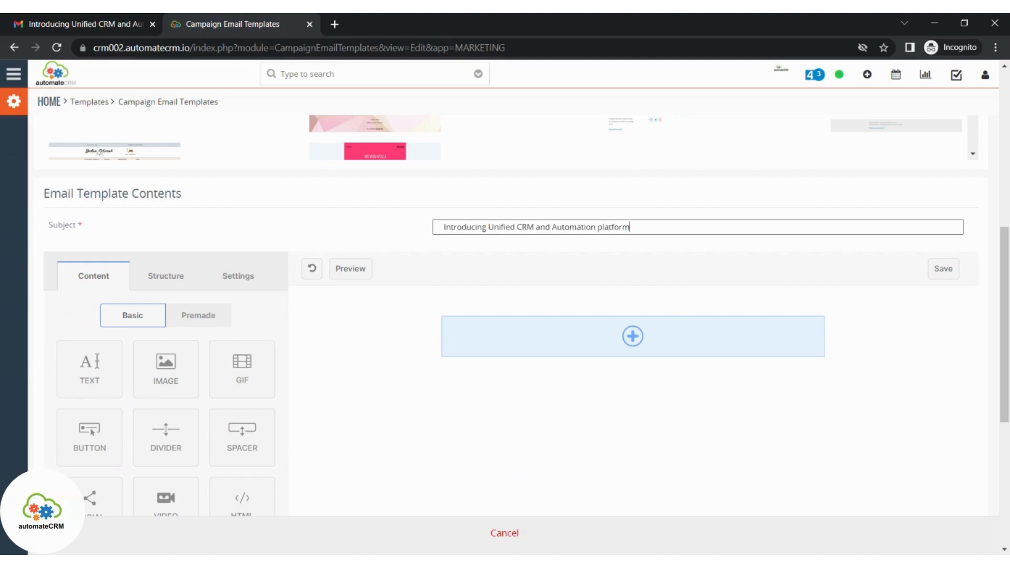
# - Set the invisible preheader's preview text to "Unified CRM and Automation platform"
pyautogui.click(240, 279)
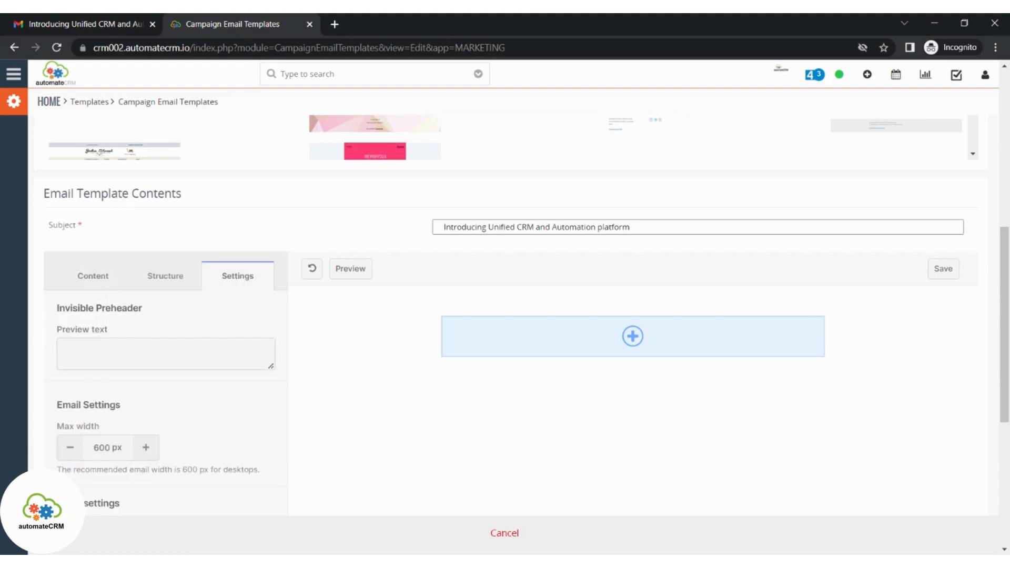
pyautogui.click(67, 350)
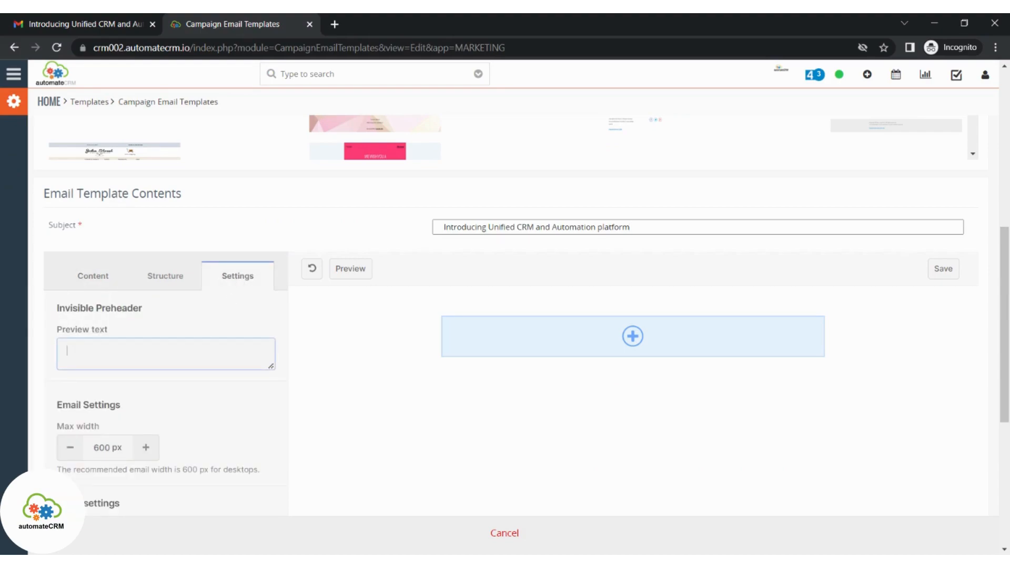
pyautogui.write('Introducing Unified CRM and Automation platform')
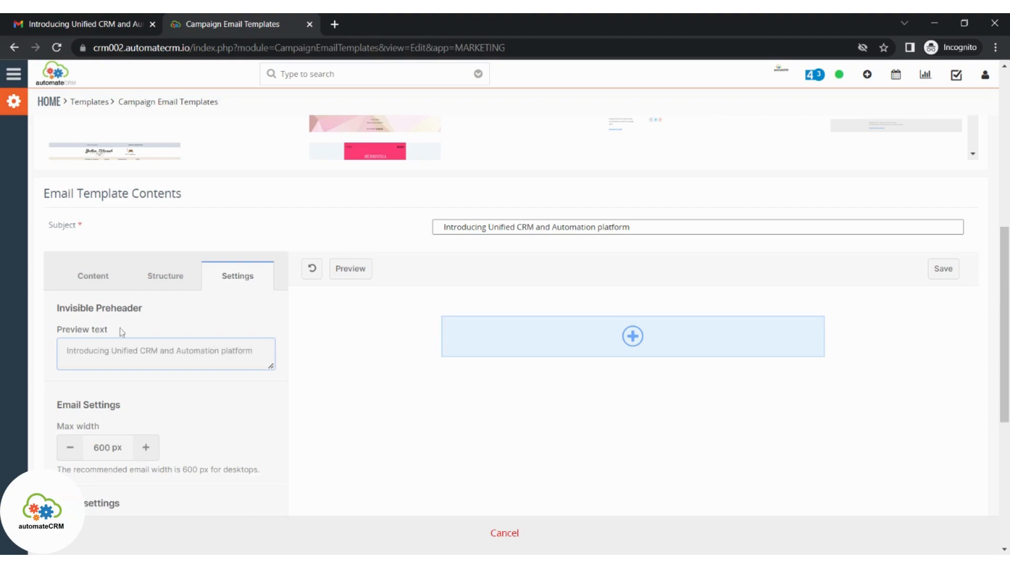
pyautogui.moveTo(111, 351); pyautogui.dragTo(1, 357)
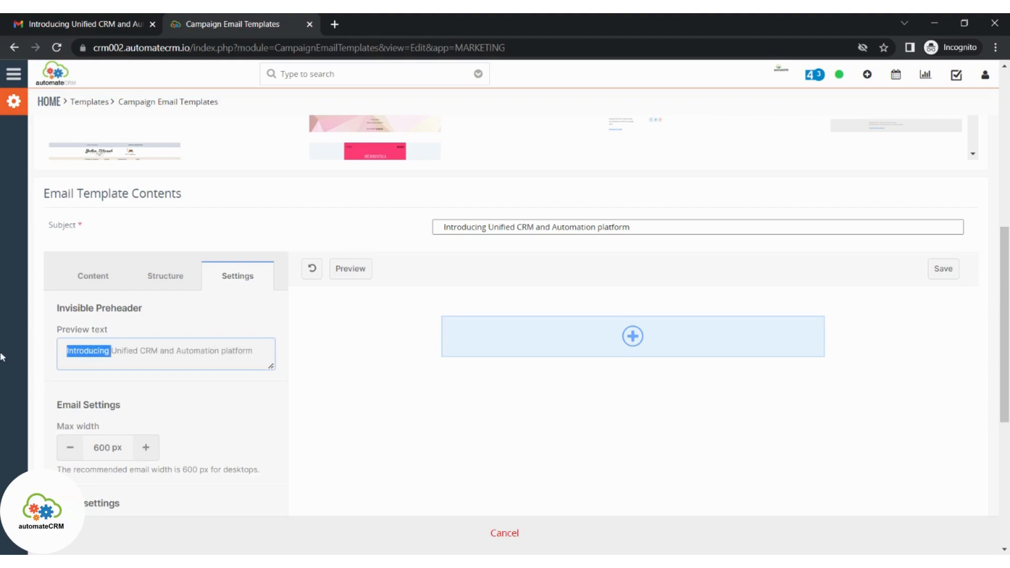
pyautogui.press('BackSpace')
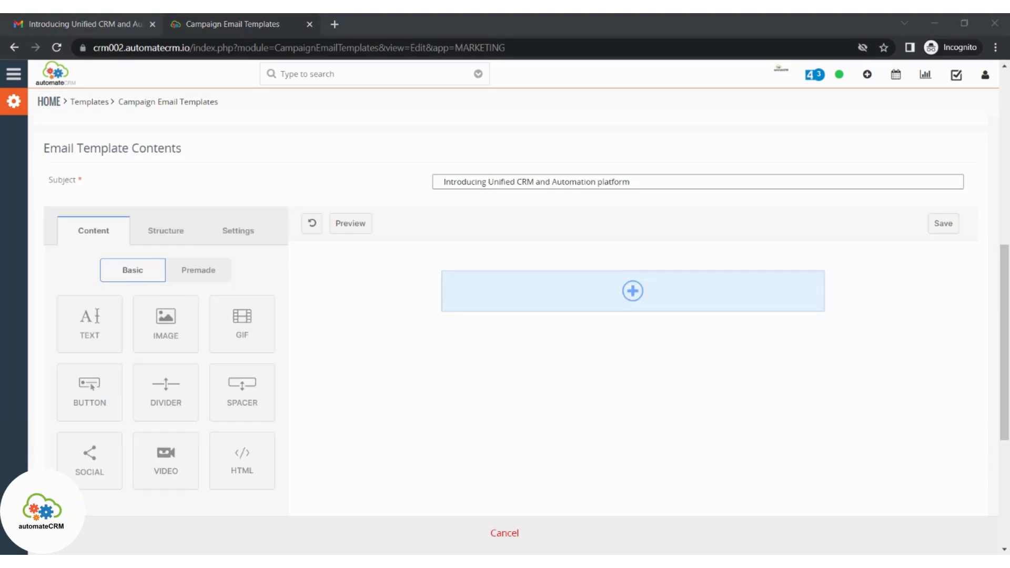
# - Review the basic and premade content blocks and the column structures, and compare them with the sample email
pyautogui.click(419, 480)
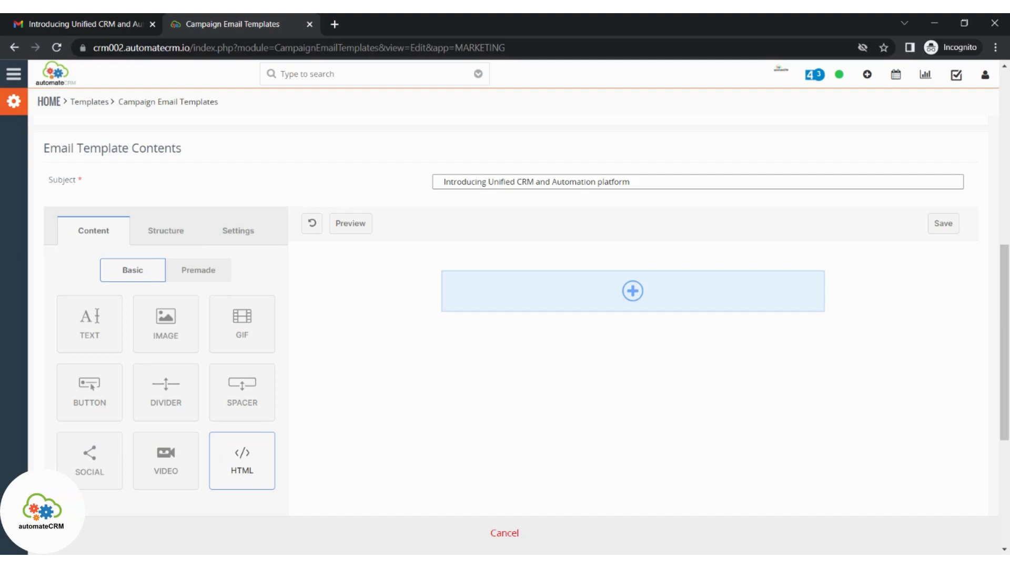
pyautogui.click(204, 279)
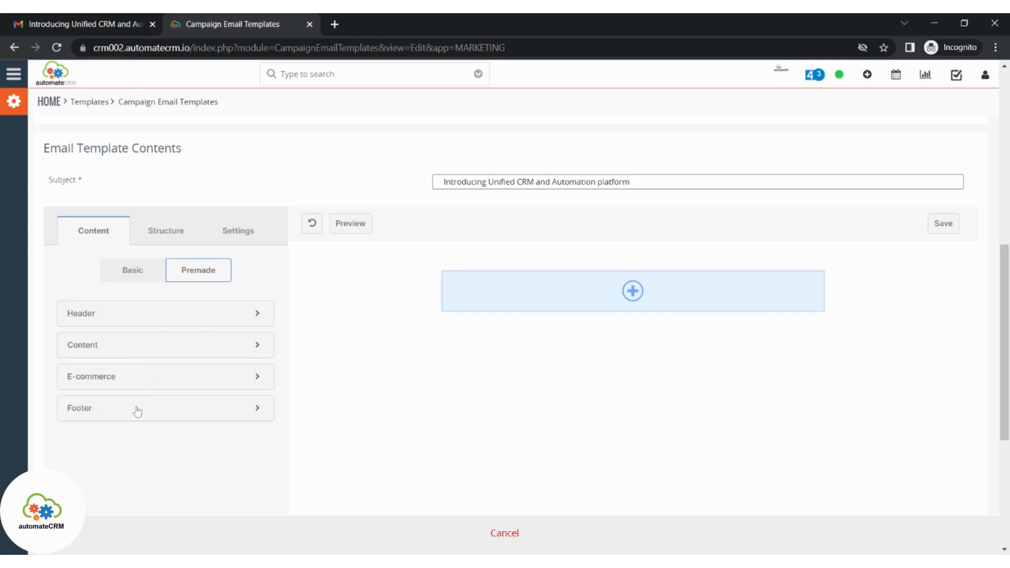
pyautogui.click(164, 234)
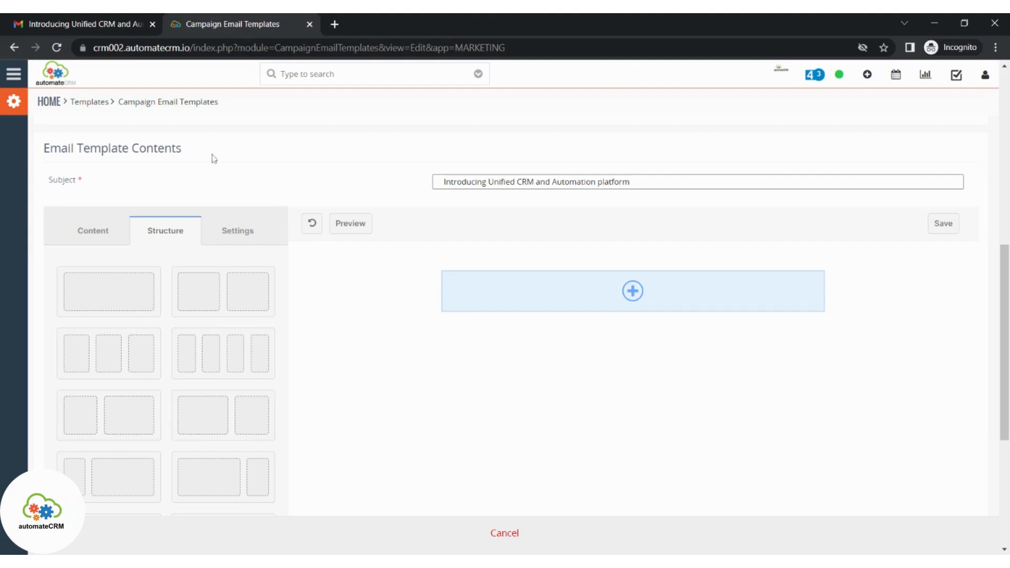
pyautogui.click(106, 26)
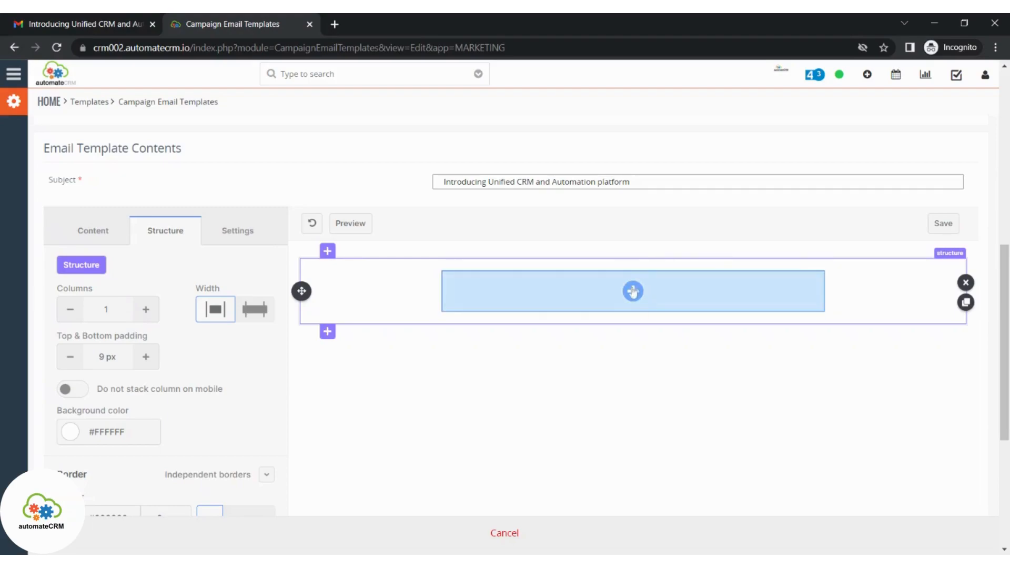
# - Insert the premade white header with social icons on the left and a centred logo into the empty one-column structure
pyautogui.click(632, 292)
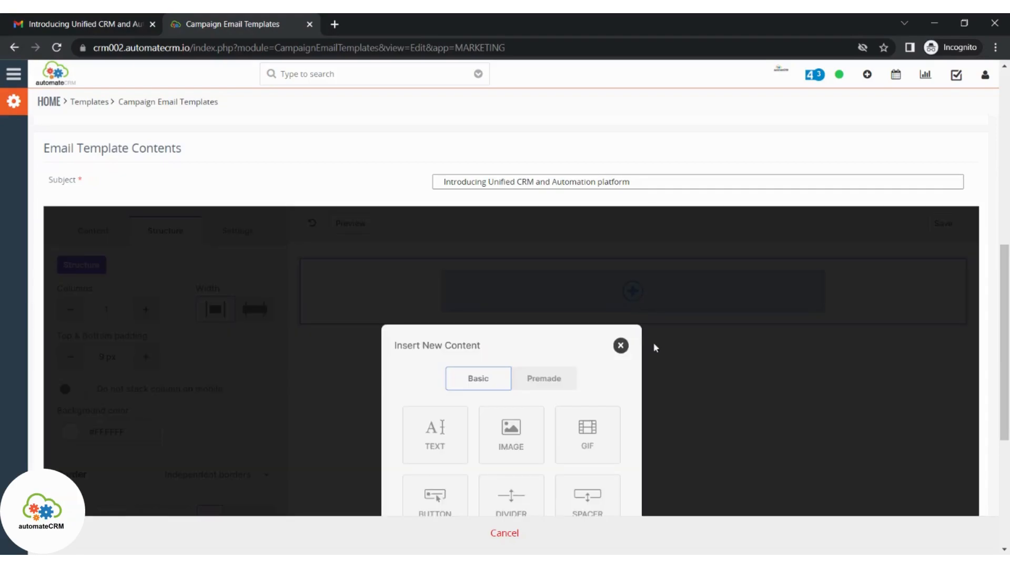
pyautogui.scroll(-2, 926, 408)
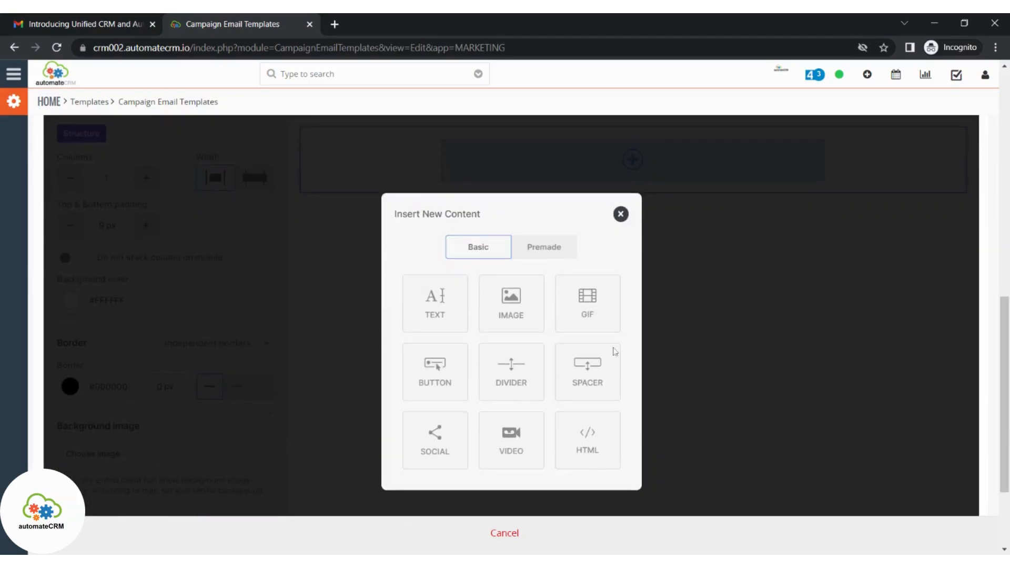
pyautogui.click(551, 256)
pyautogui.click(544, 299)
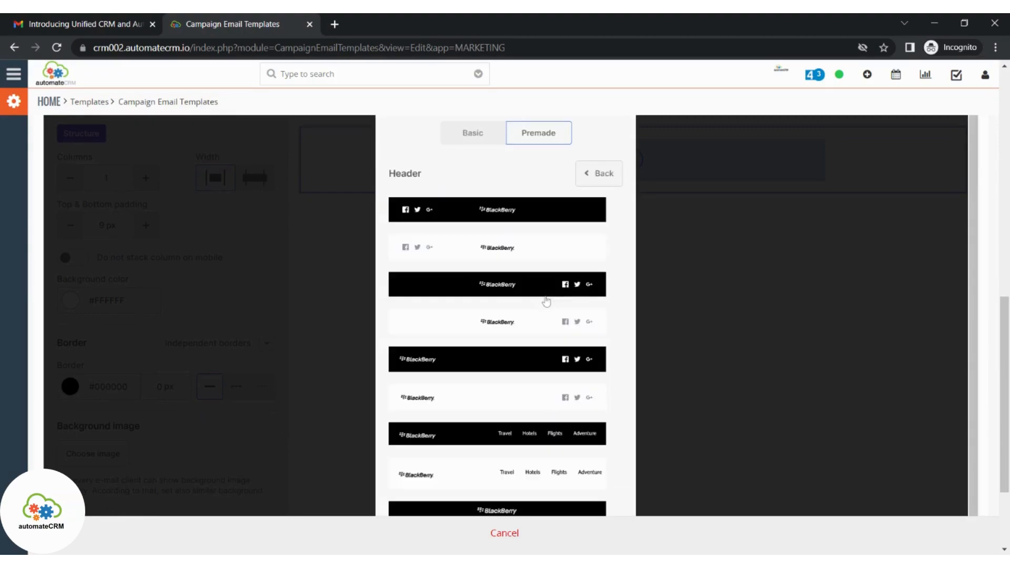
pyautogui.scroll(-1, 615, 240)
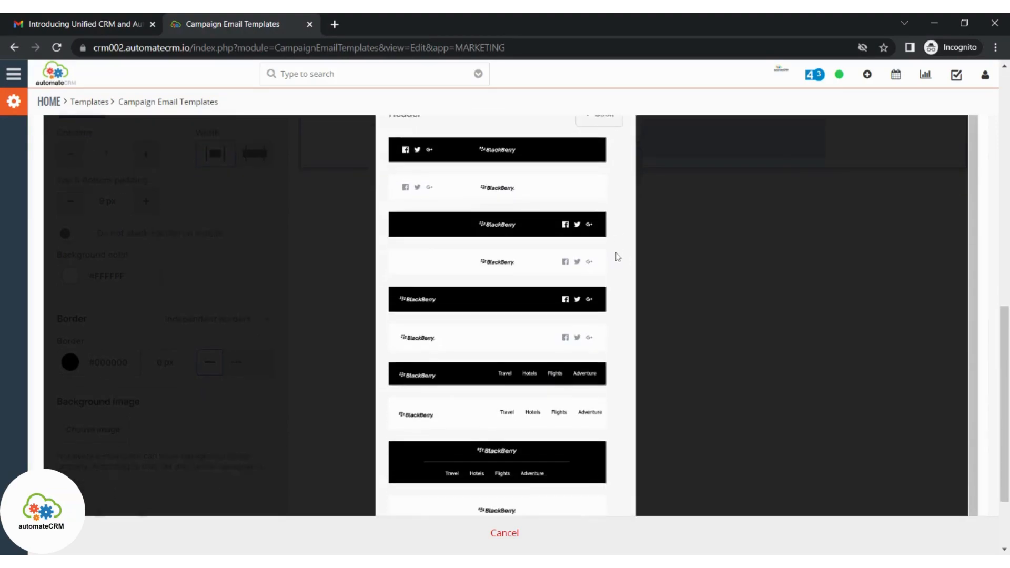
pyautogui.scroll(-2, 615, 260)
pyautogui.scroll(3, 611, 300)
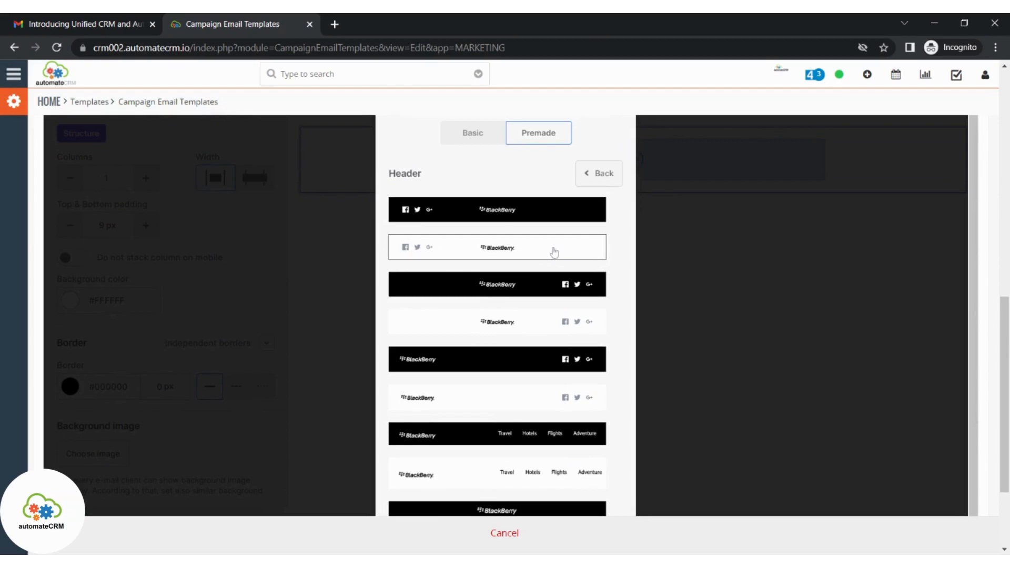
pyautogui.click(554, 252)
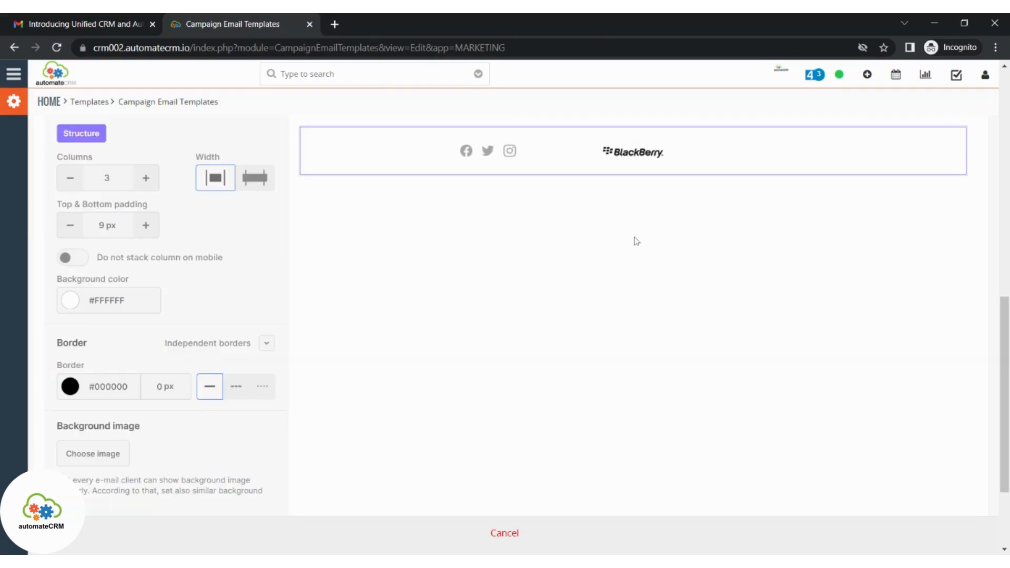
# - Compare the header with the sample email in Gmail and delete the header's social icons block
pyautogui.click(116, 23)
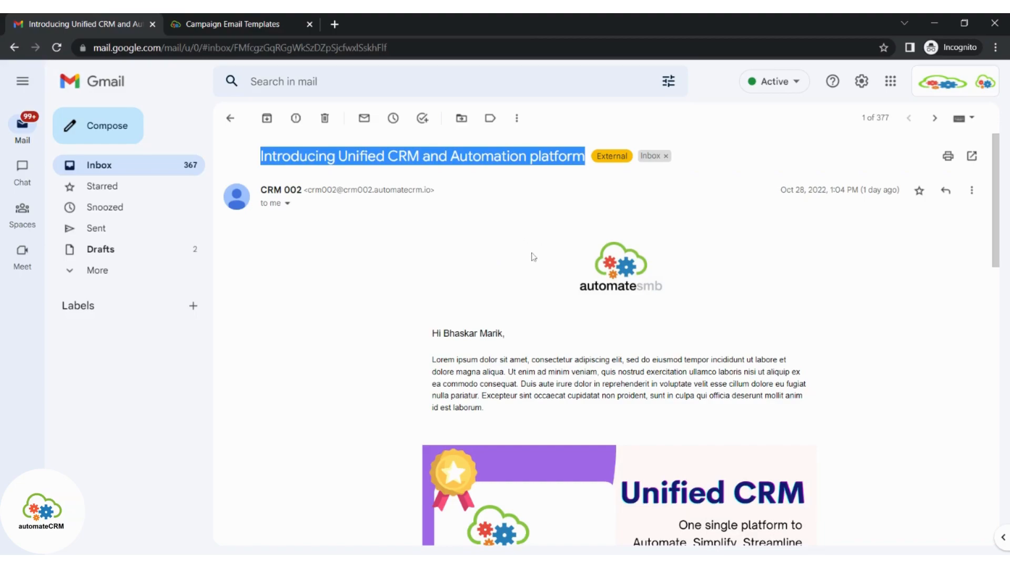
pyautogui.click(236, 23)
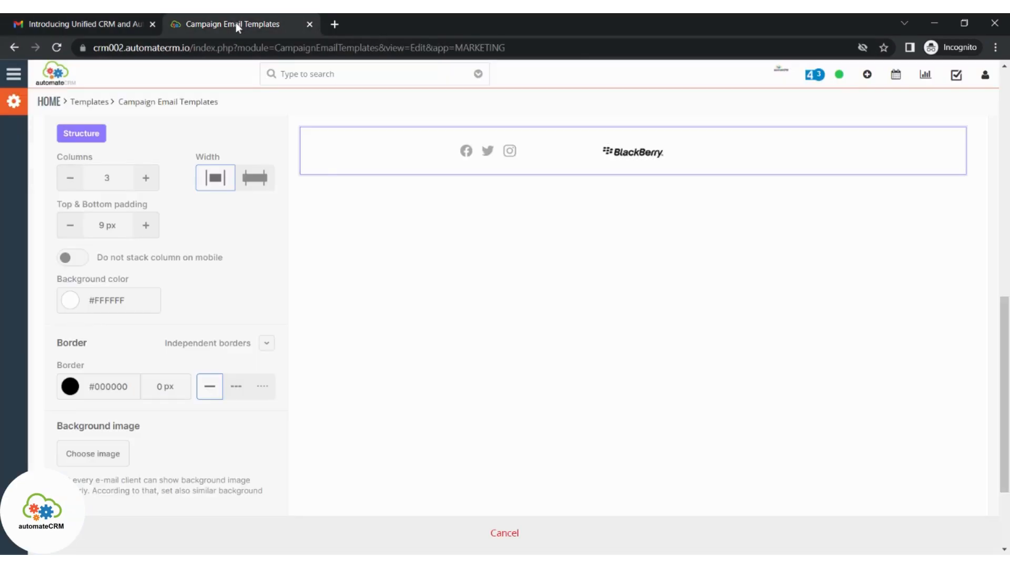
pyautogui.click(567, 142)
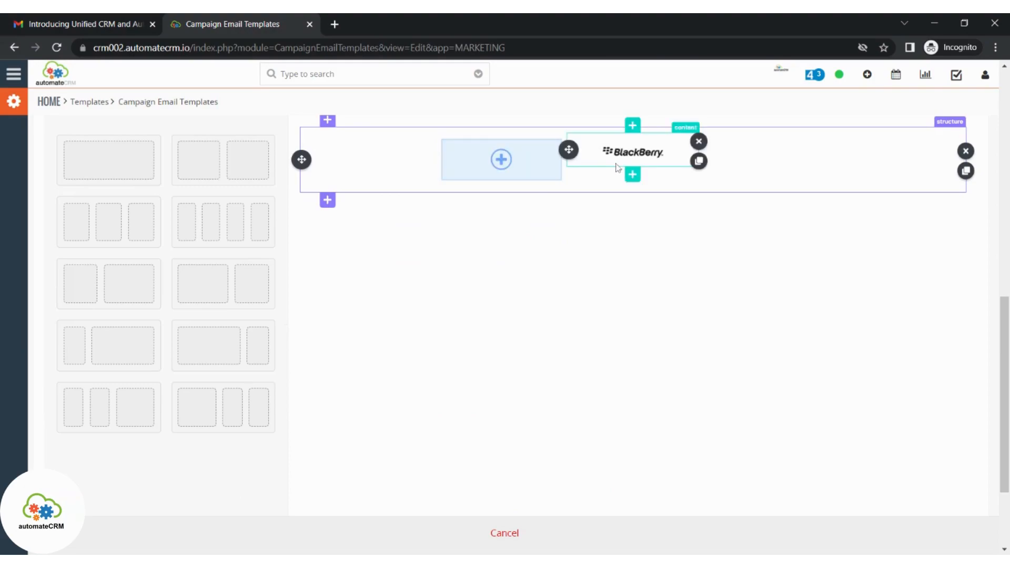
# - Replace the BlackBerry header logo with the automatesmb image from the Logo's folder
pyautogui.click(631, 159)
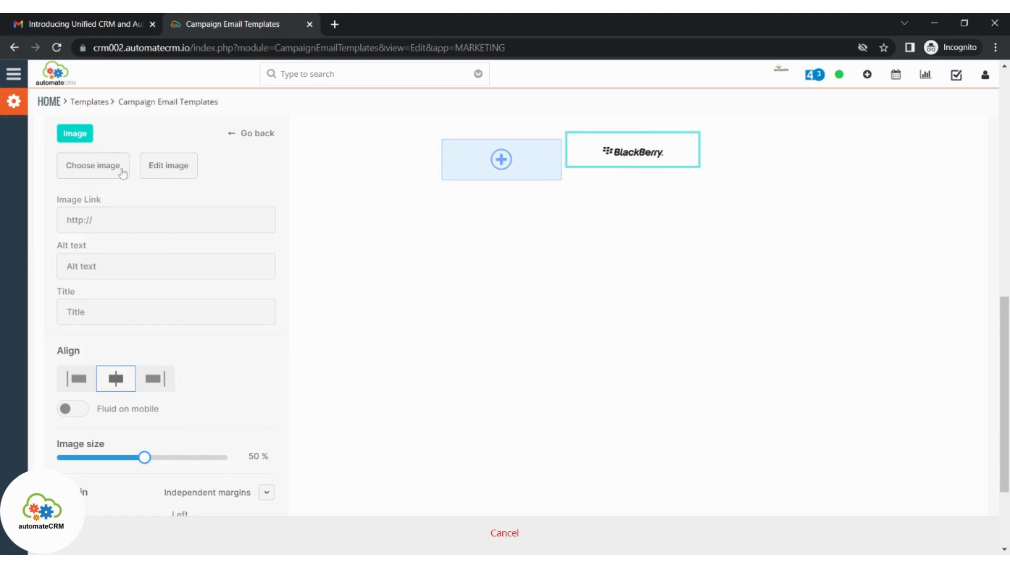
pyautogui.click(93, 166)
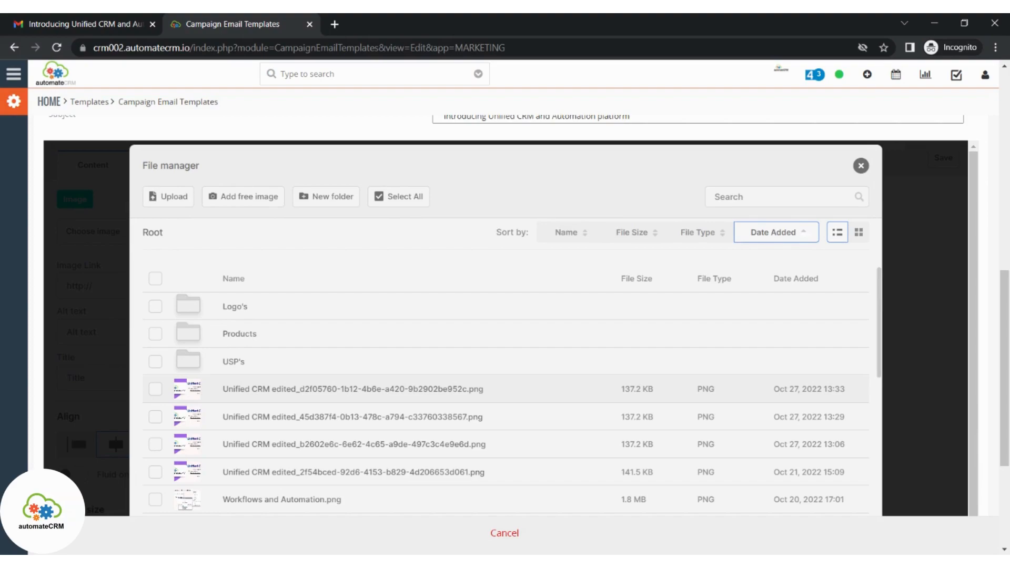
pyautogui.click(291, 244)
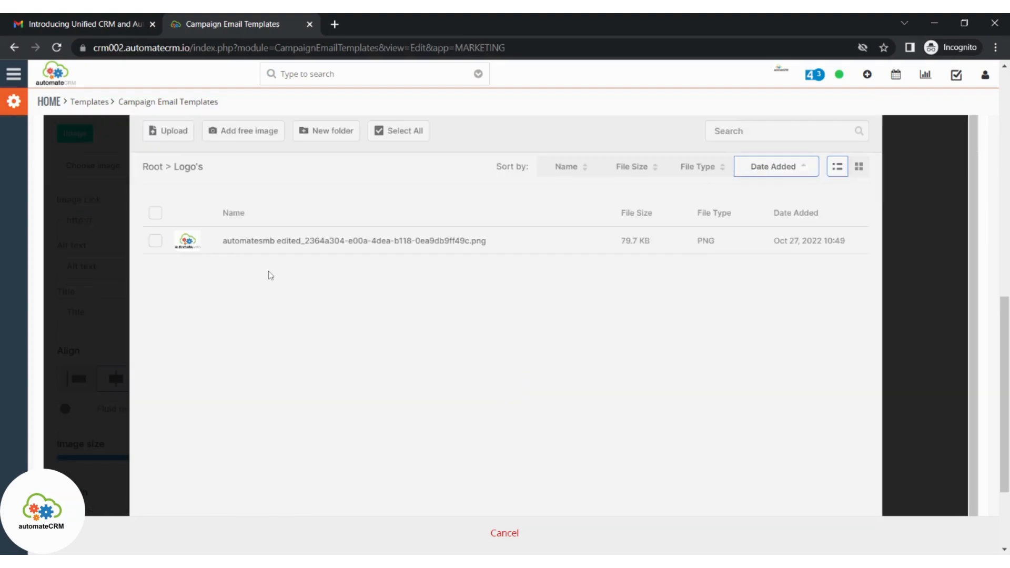
pyautogui.click(227, 245)
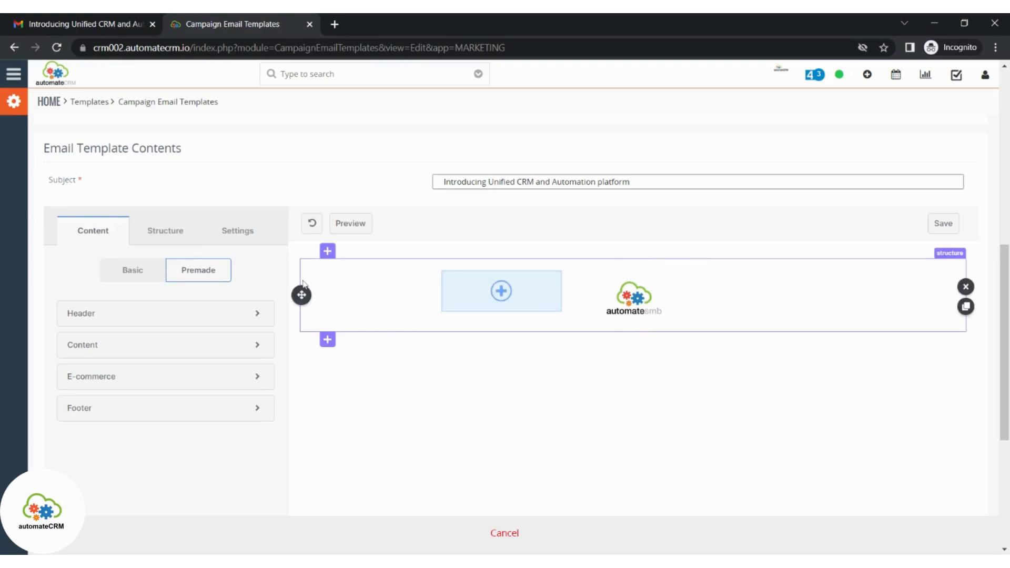
# - Check the sample email's layout, then add a one-column section below the header containing a basic text block
pyautogui.click(91, 24)
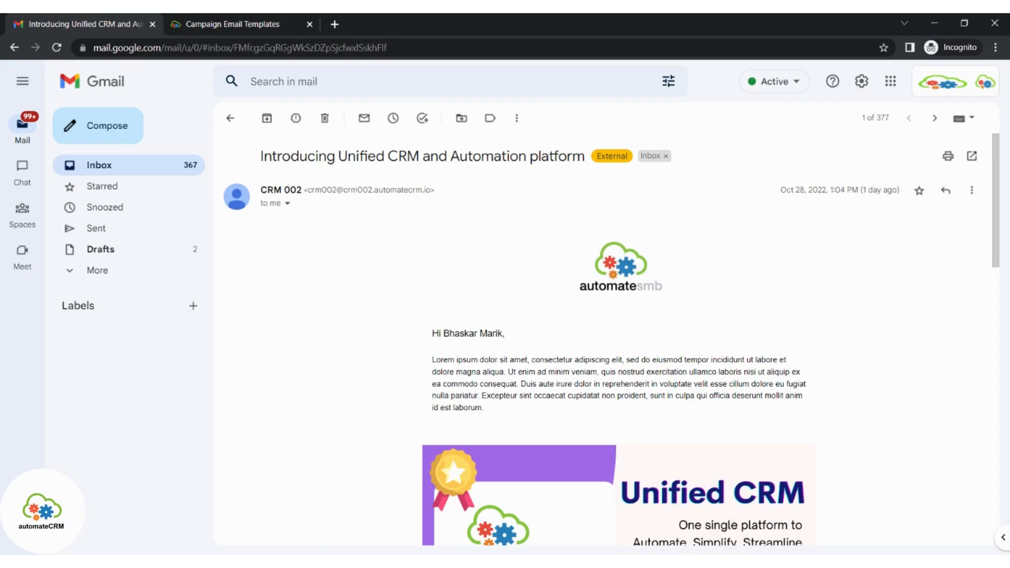
pyautogui.click(244, 26)
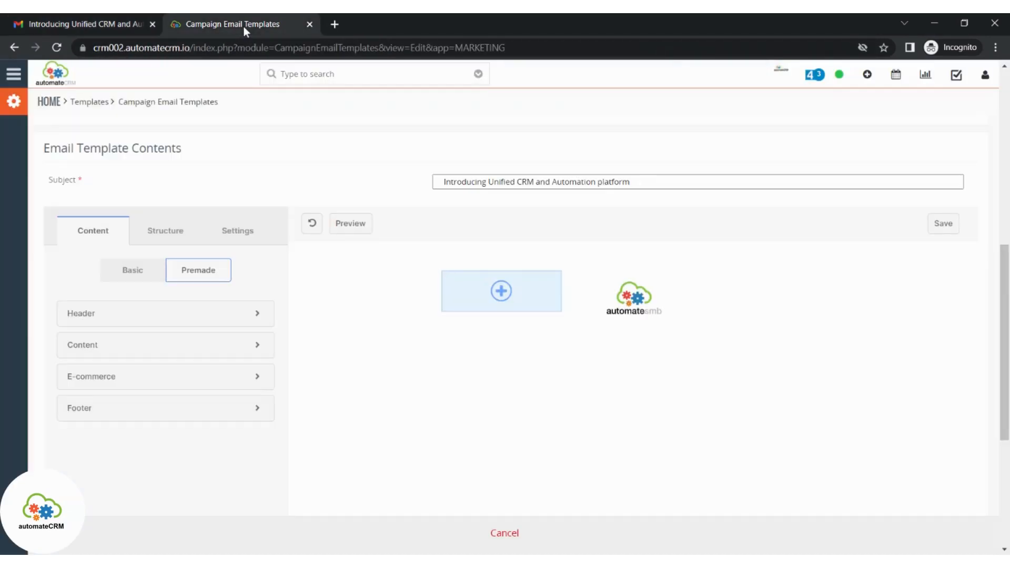
pyautogui.moveTo(345, 327)
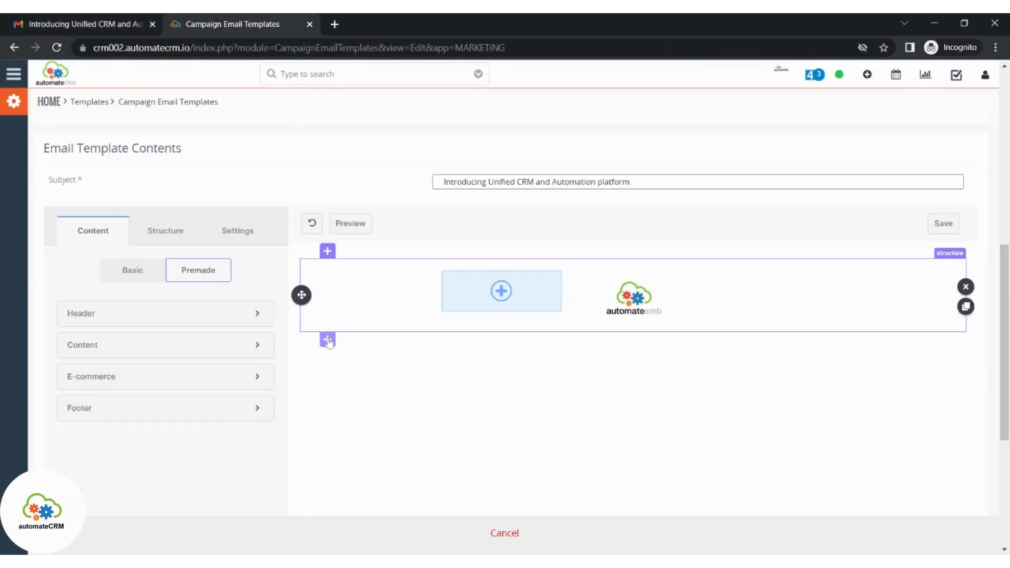
pyautogui.click(328, 340)
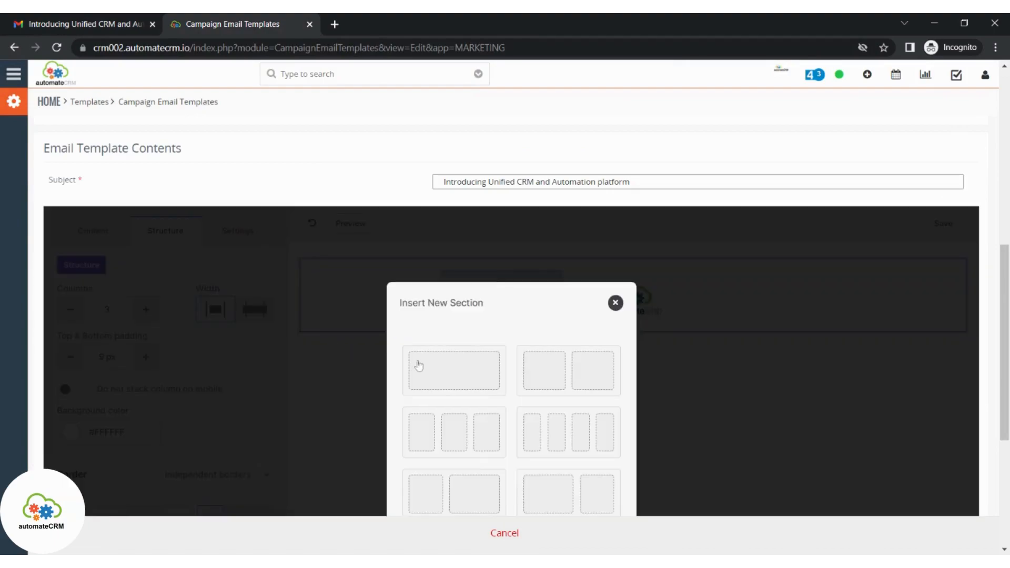
pyautogui.click(441, 373)
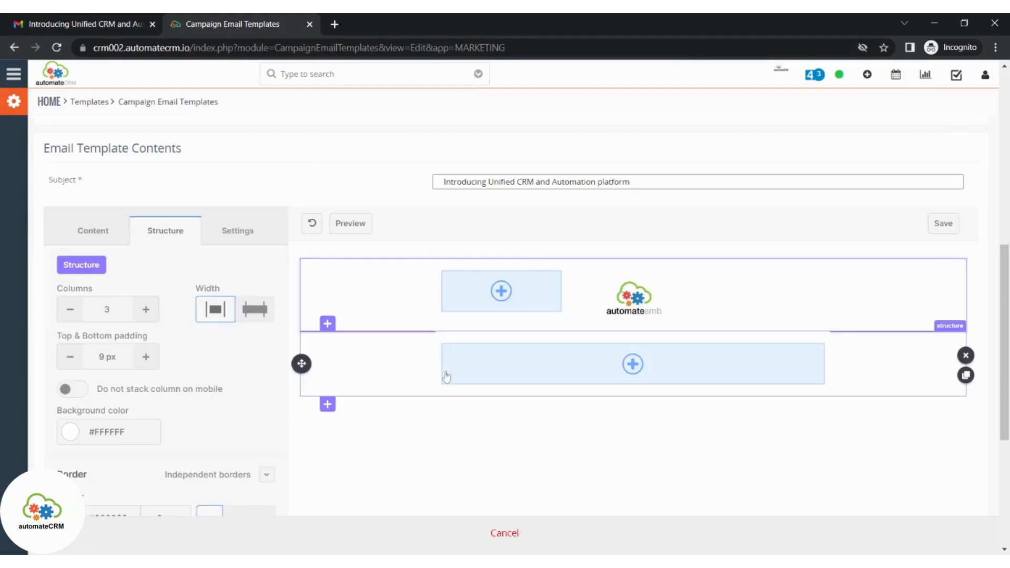
pyautogui.click(634, 364)
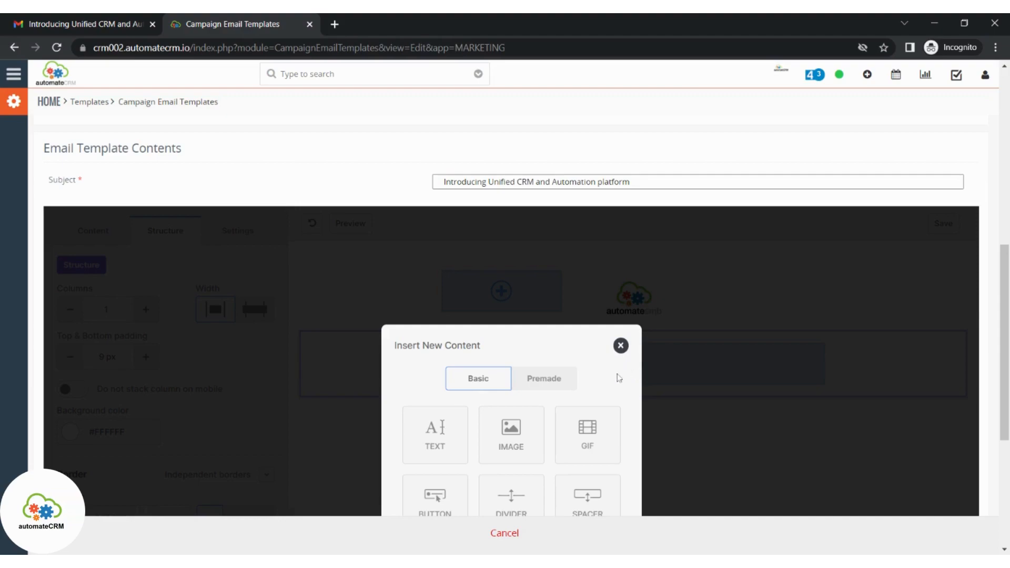
pyautogui.click(450, 447)
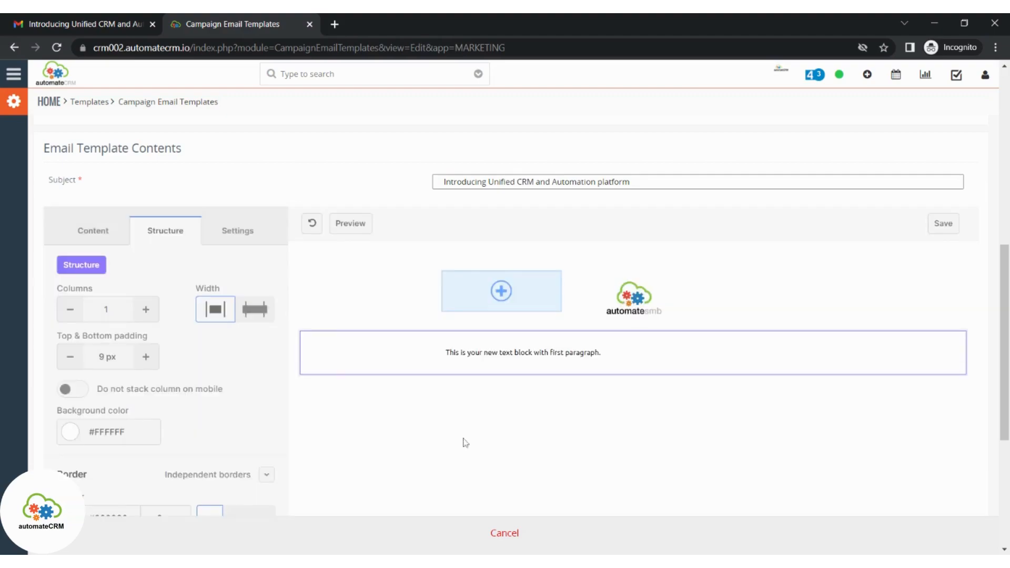
# - Replace the text block's placeholder with the greeting "HI" followed by the Leads:First Name personalisation field
pyautogui.moveTo(600, 352); pyautogui.dragTo(444, 355)
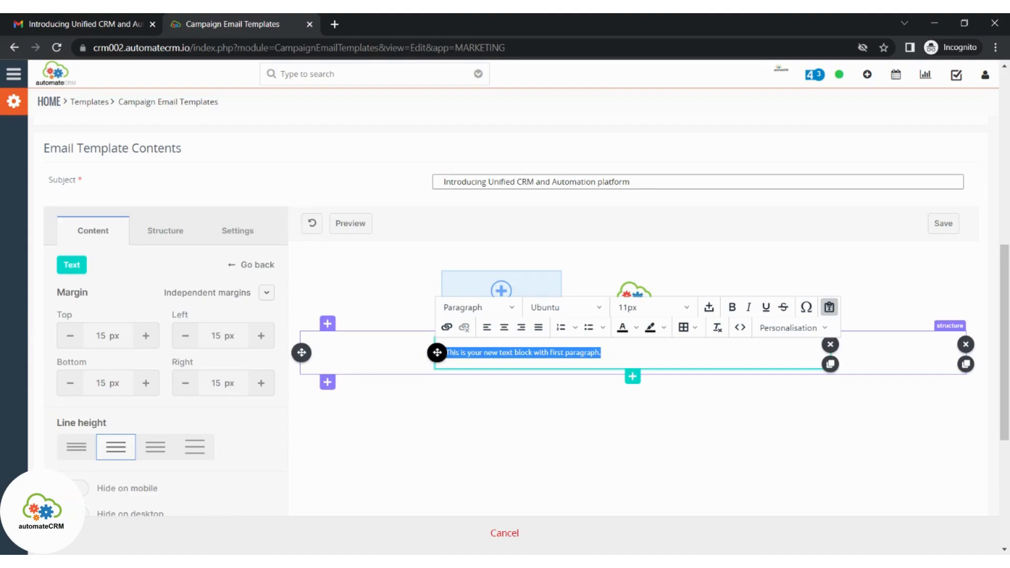
pyautogui.press('BackSpace')
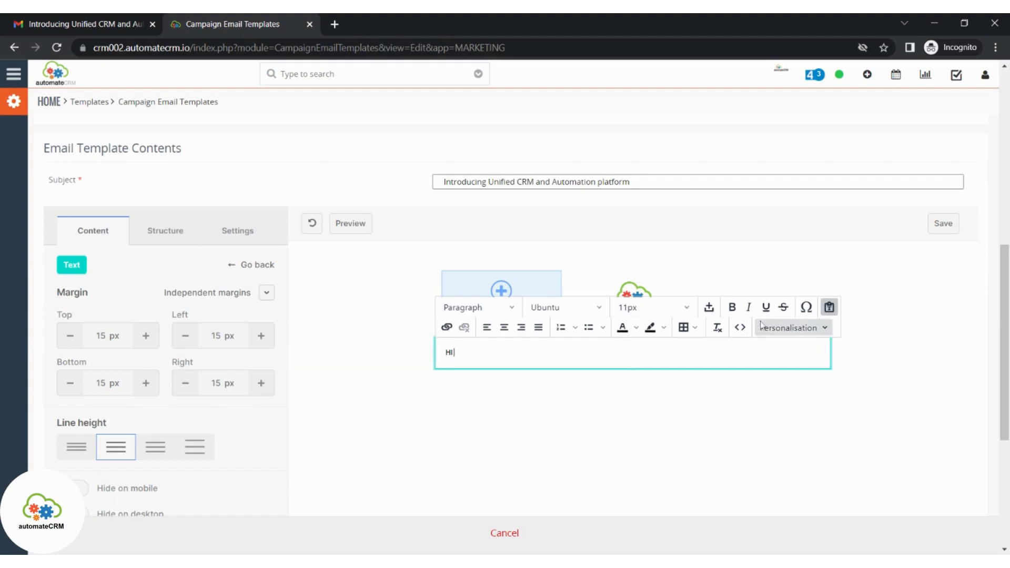
pyautogui.click(779, 330)
pyautogui.moveTo(783, 351)
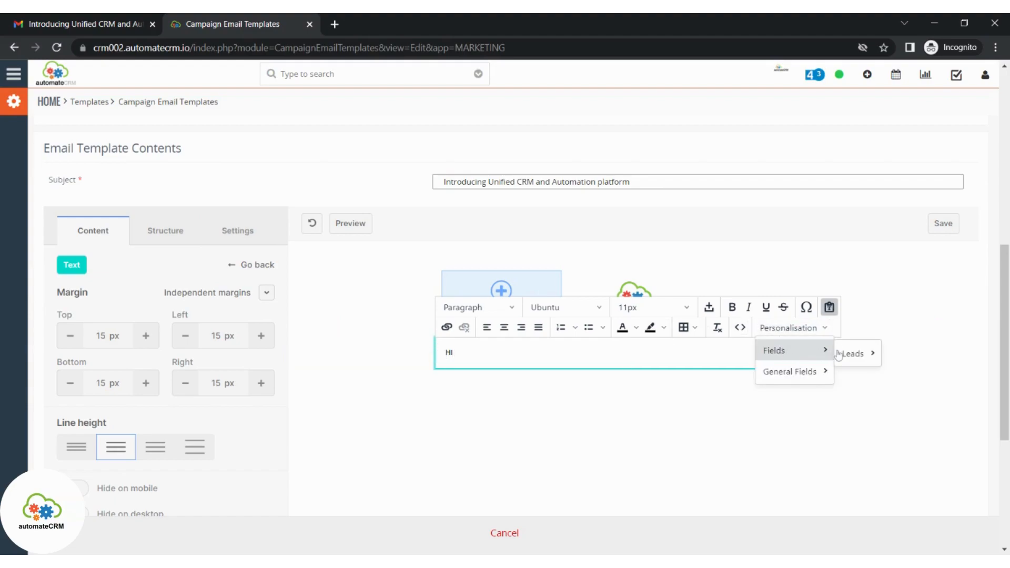
pyautogui.moveTo(843, 357)
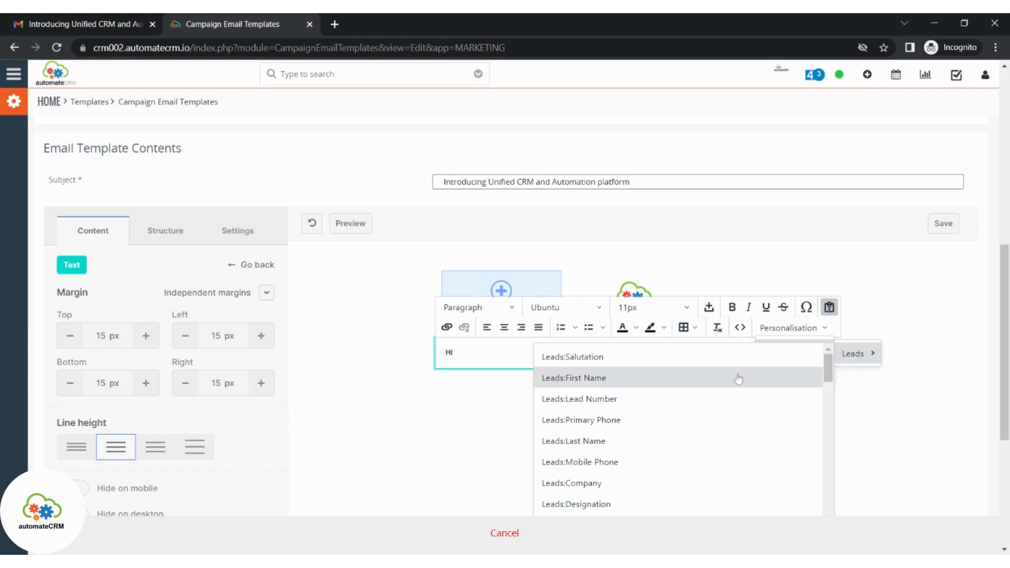
pyautogui.scroll(-1, 795, 397)
pyautogui.scroll(-1, 987, 403)
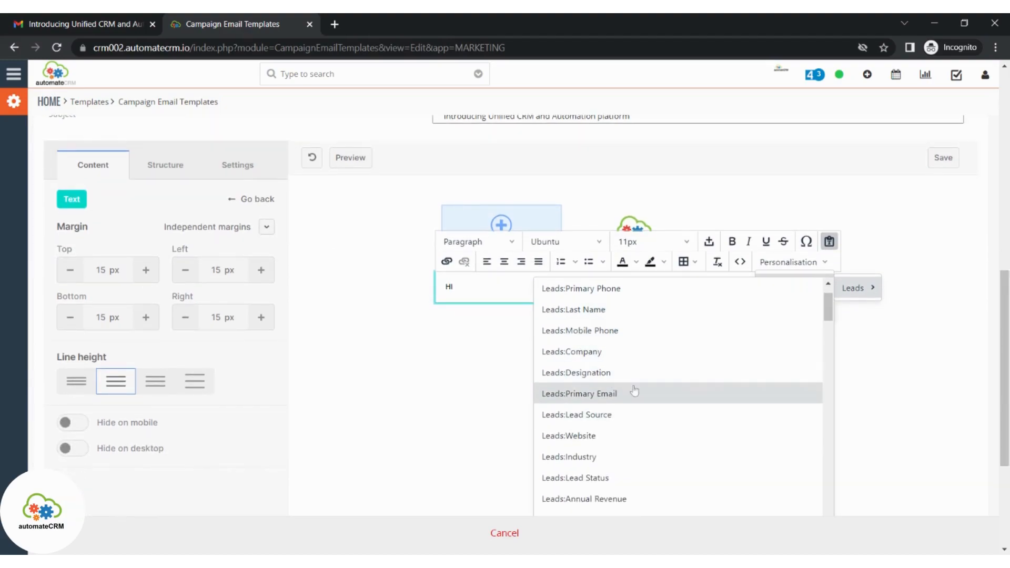
pyautogui.scroll(-1, 656, 403)
pyautogui.scroll(-7, 655, 403)
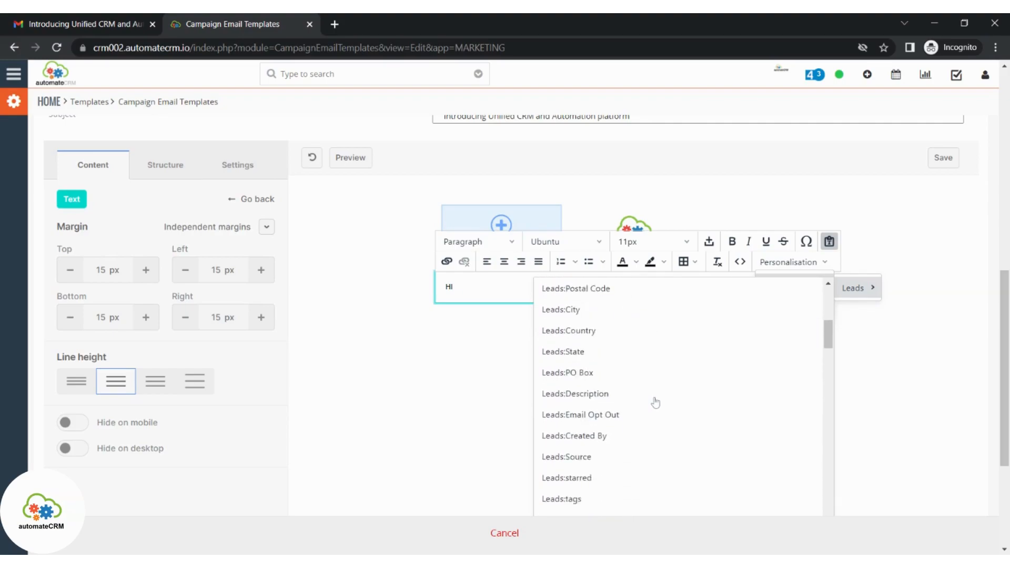
pyautogui.scroll(-10, 655, 403)
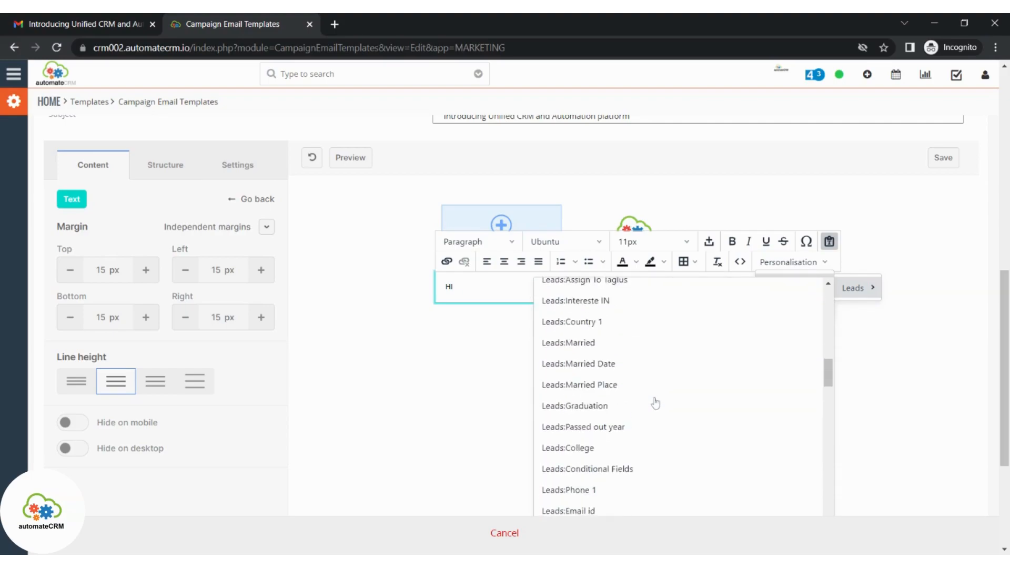
pyautogui.scroll(-12, 660, 439)
pyautogui.scroll(12, 662, 441)
pyautogui.scroll(15, 665, 441)
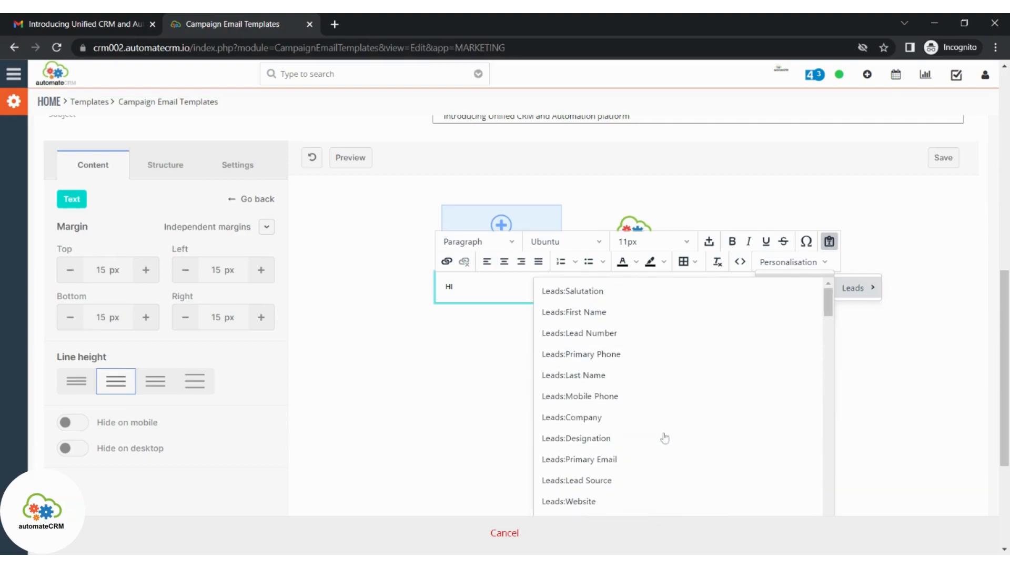
pyautogui.click(626, 317)
# - Append the Leads:Last Name personalisation field to the greeting, look over the general fields, and end the greeting with a comma
pyautogui.click(807, 263)
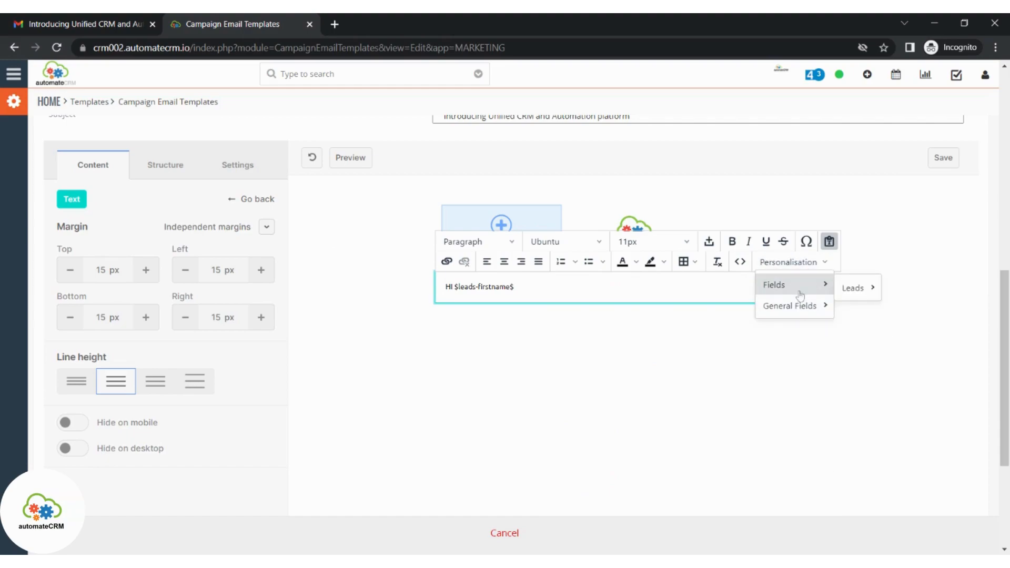
pyautogui.moveTo(853, 289)
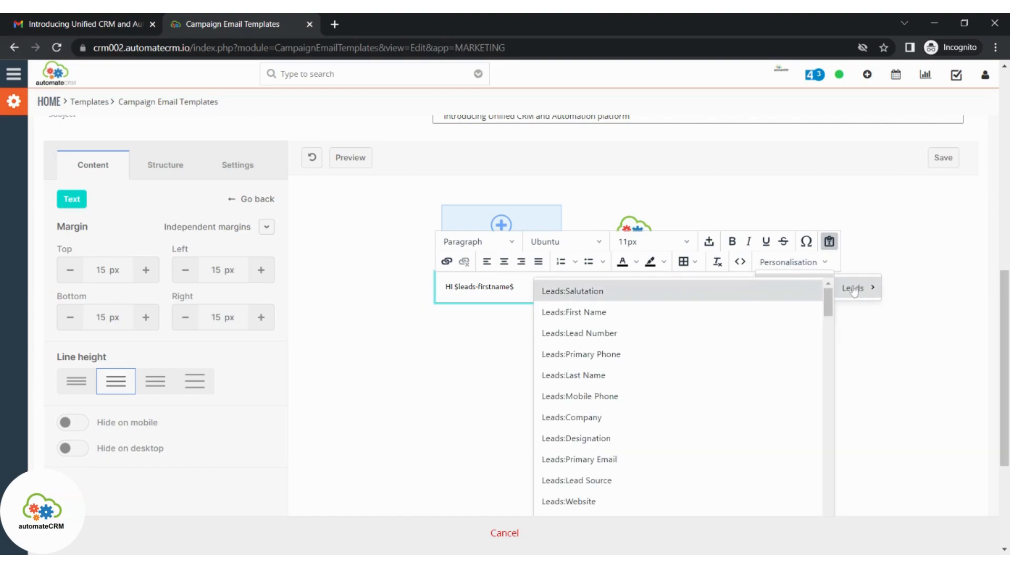
pyautogui.click(678, 376)
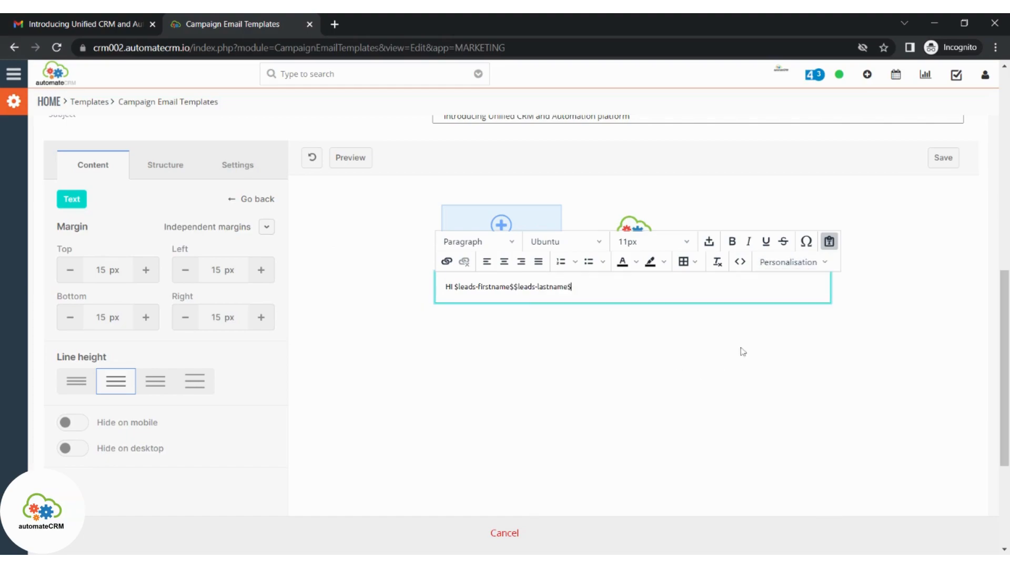
pyautogui.click(805, 261)
pyautogui.moveTo(789, 311)
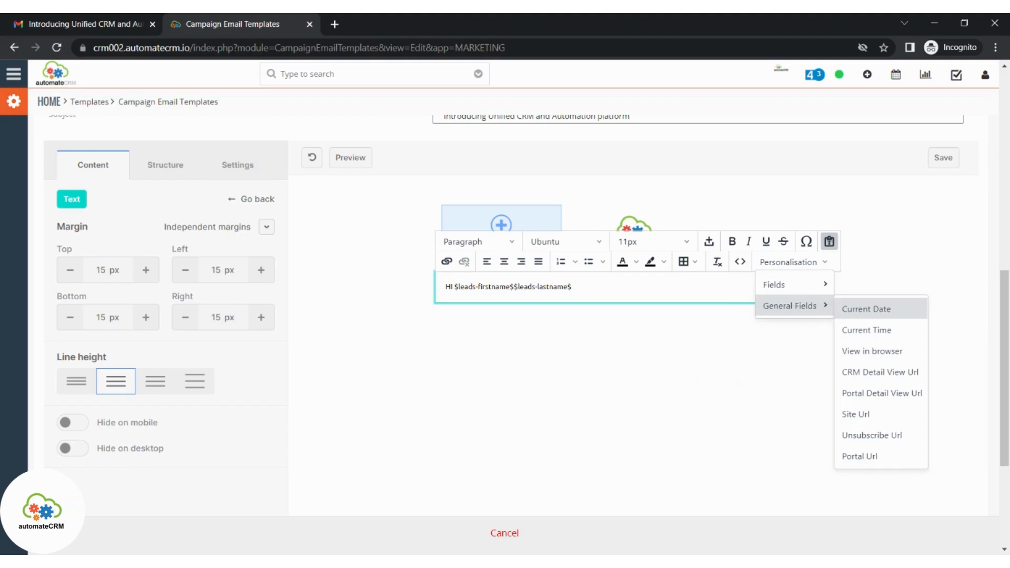
pyautogui.click(602, 289)
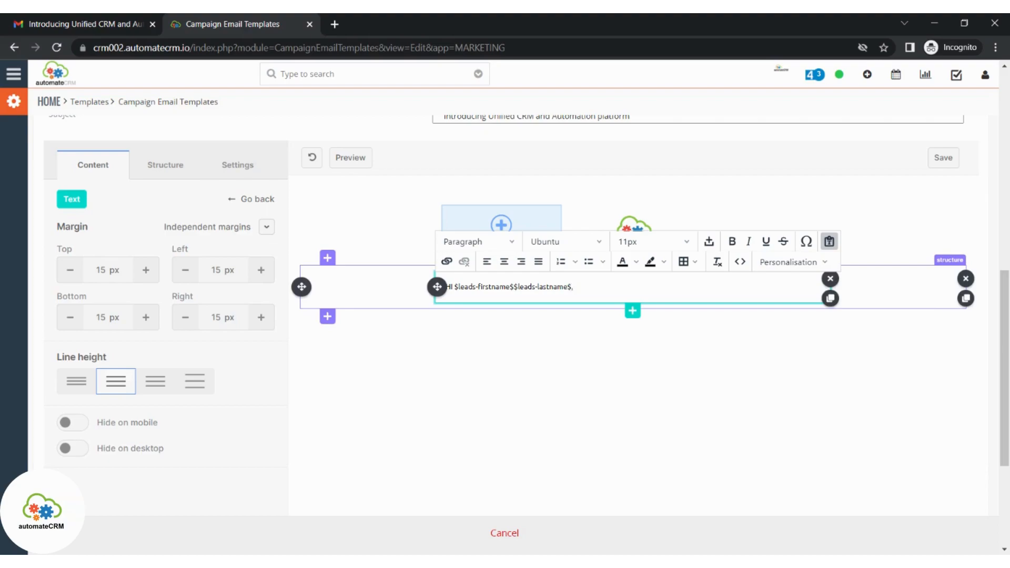
# - Add the sample email's "Lorem ipsum dolor sit amet" body paragraph on a new line below the greeting
pyautogui.press('Return')
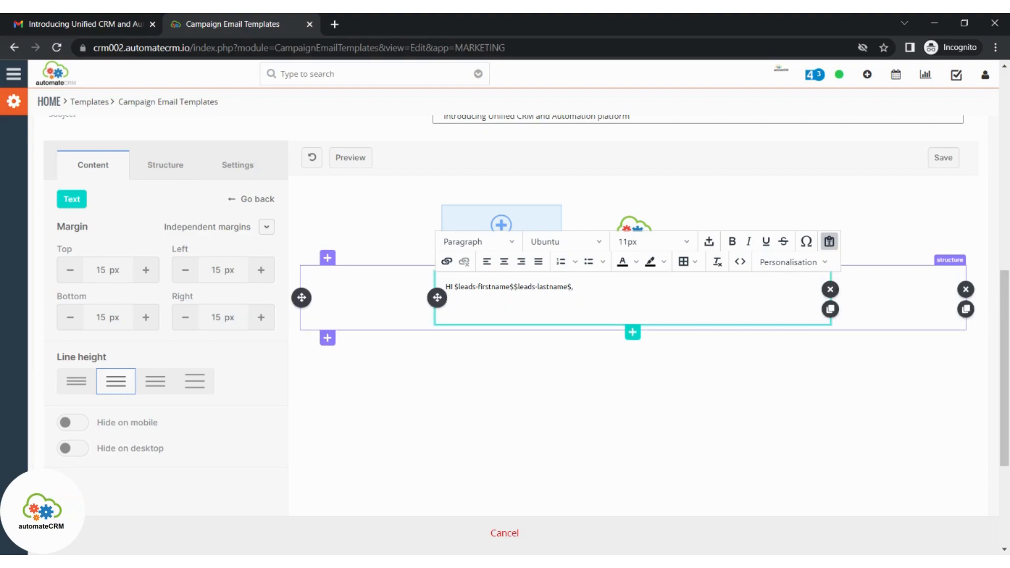
pyautogui.write('Lorem ipsum dolor sit amet, consectetur adipiscing elit, sed do eiusmod tempor incididunt ut labore et dolore magna aliqua. Ut enim ad minim veniam, quis nostrud exercitation ullamco laboris nisi ut aliquip ex ea commodo consequat. Duis aute irure dolor in reprehenderit in voluptate velit esse cillum dolore eu fugiat nulla pariatur. Excepteur sint occaecat cupidatat non proident, sunt in culpa qui officia deserunt mollit anim id est laborum.')
pyautogui.press('Escape')
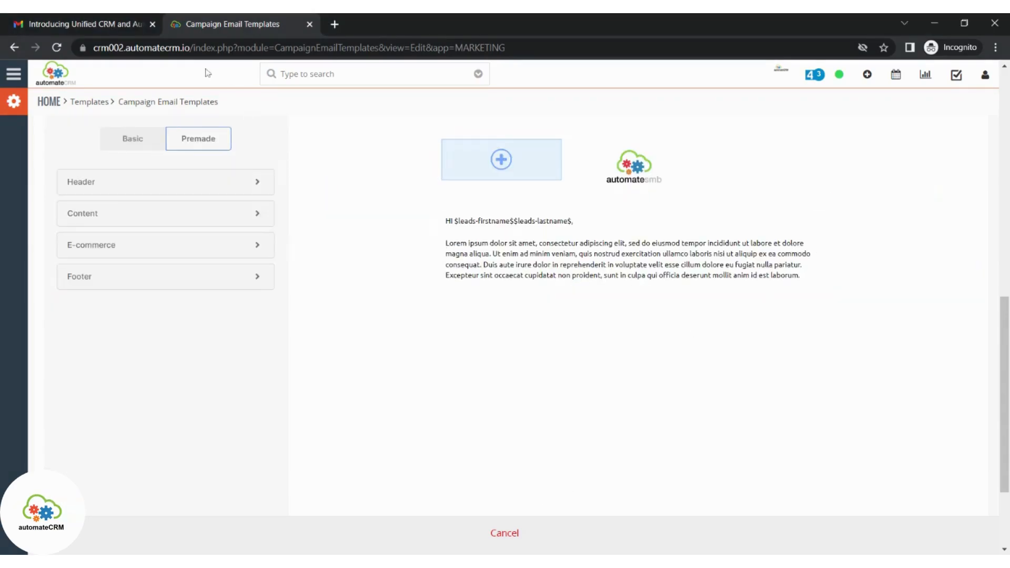
# - Check the next part of the sample email, then add a one-column section below the body text containing an image block
pyautogui.click(118, 25)
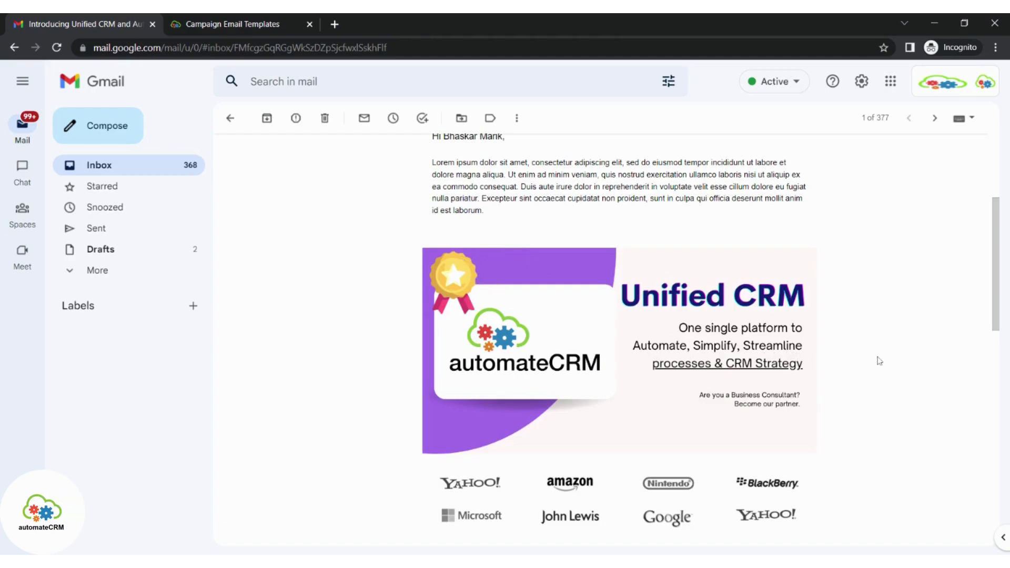
pyautogui.scroll(-1, 849, 399)
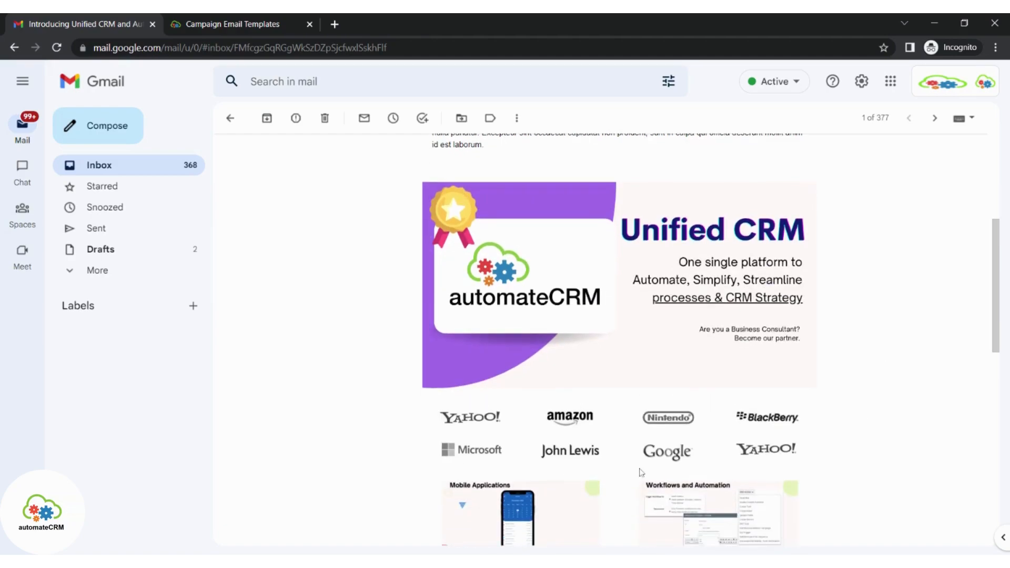
pyautogui.click(236, 27)
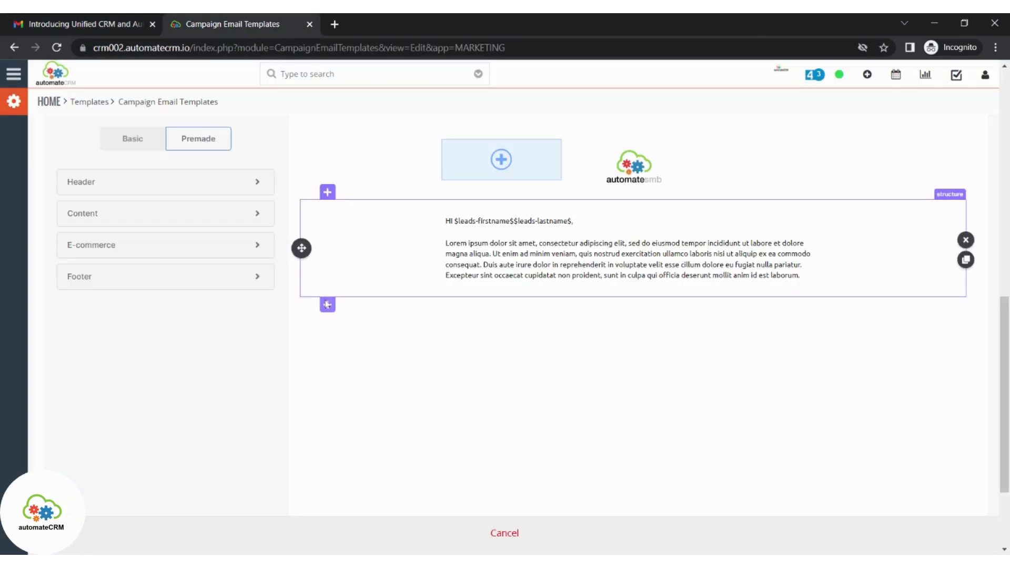
pyautogui.click(326, 302)
pyautogui.click(437, 248)
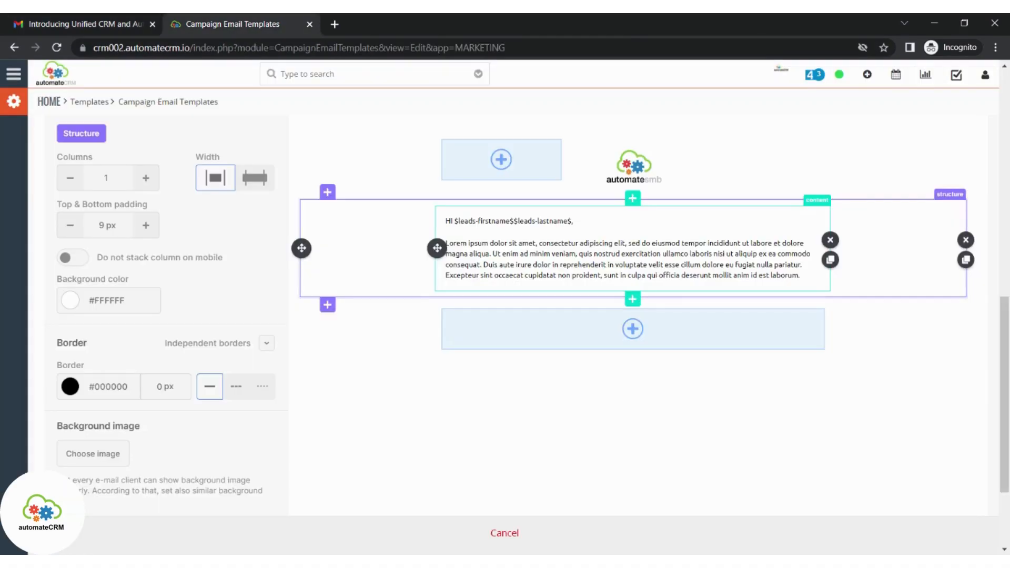
pyautogui.click(633, 336)
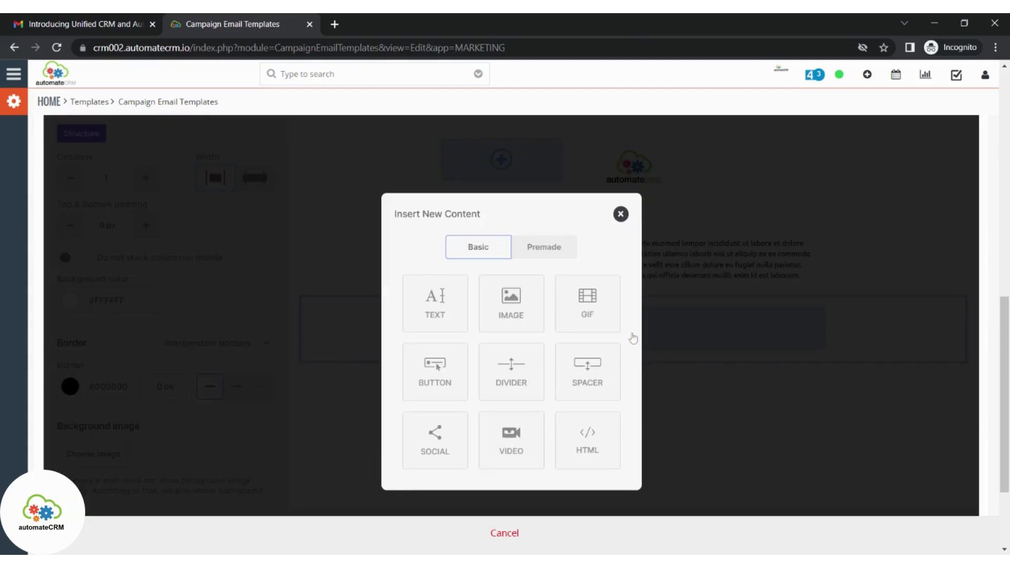
pyautogui.click(522, 317)
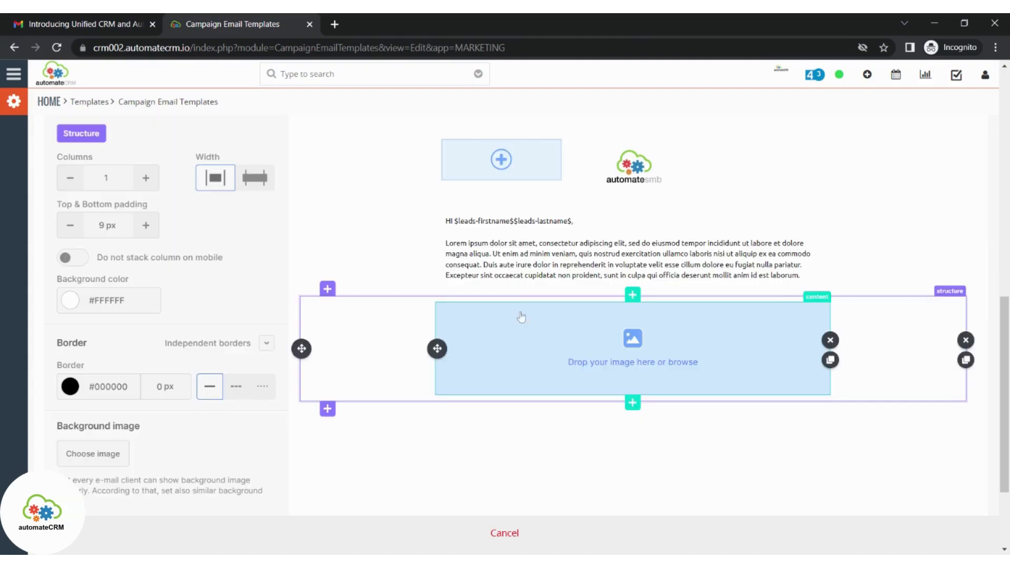
# - Fill the image block with Unified CRM.png from the Products folder
pyautogui.click(642, 353)
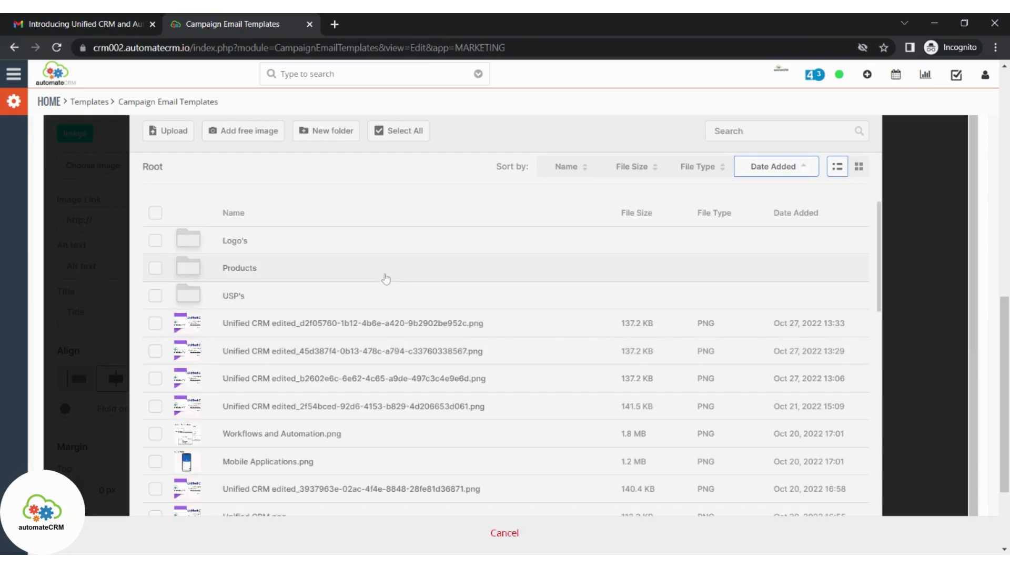
pyautogui.click(385, 279)
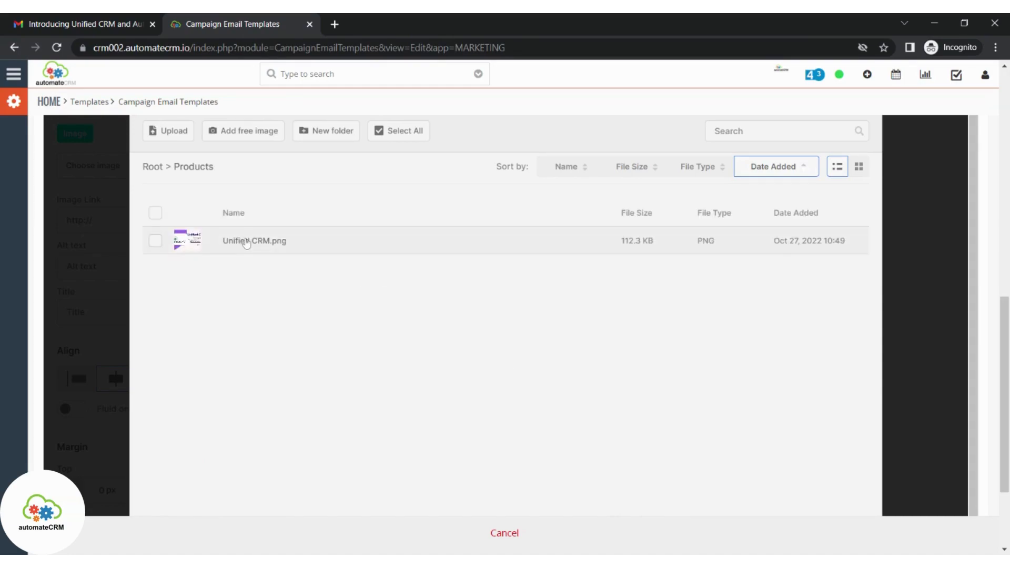
pyautogui.click(246, 242)
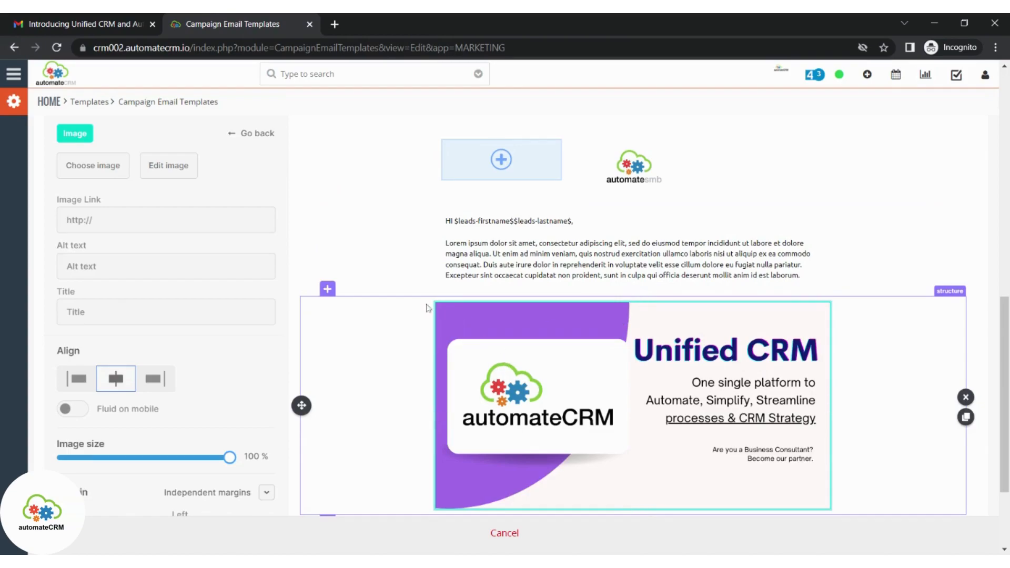
# - Open the Unified CRM banner for image editing, look over the text and shape tools, and add the gold star medal sticker
pyautogui.click(168, 165)
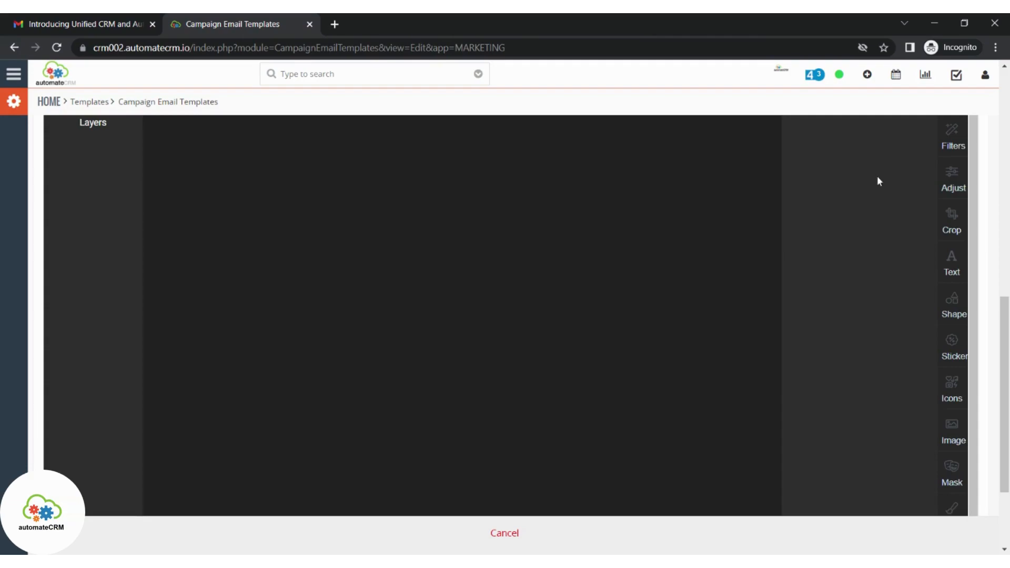
pyautogui.click(944, 154)
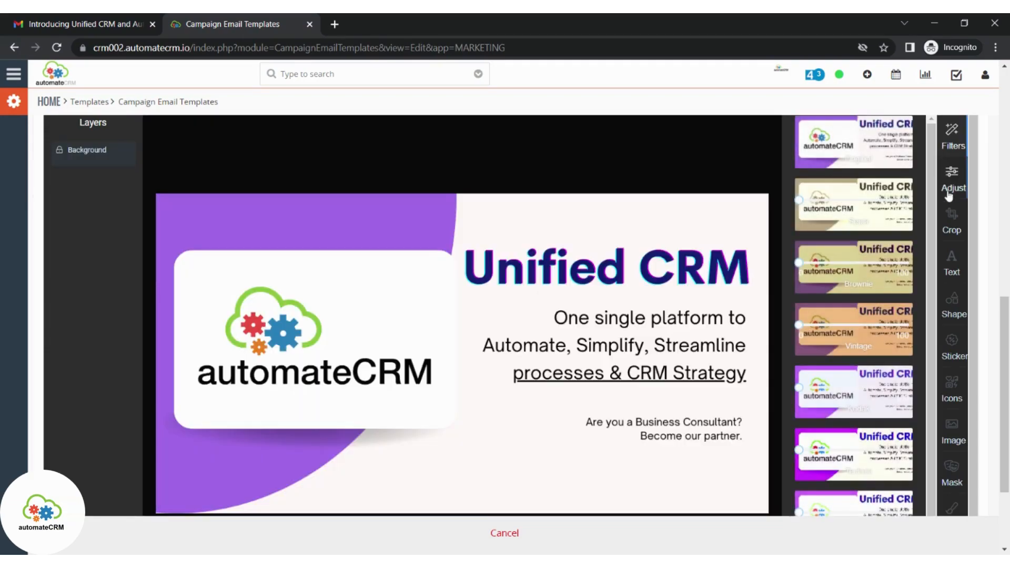
pyautogui.click(951, 269)
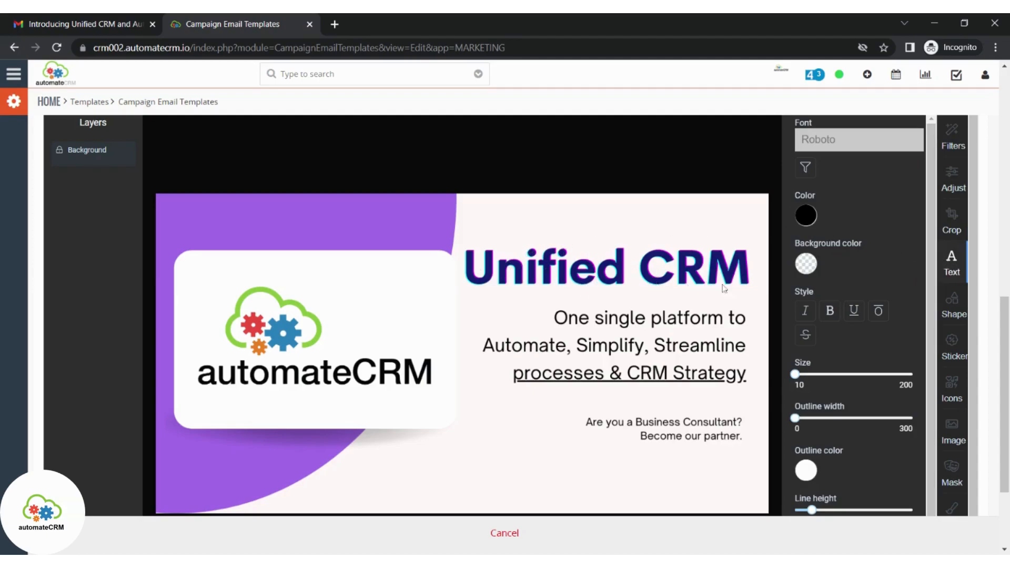
pyautogui.click(953, 304)
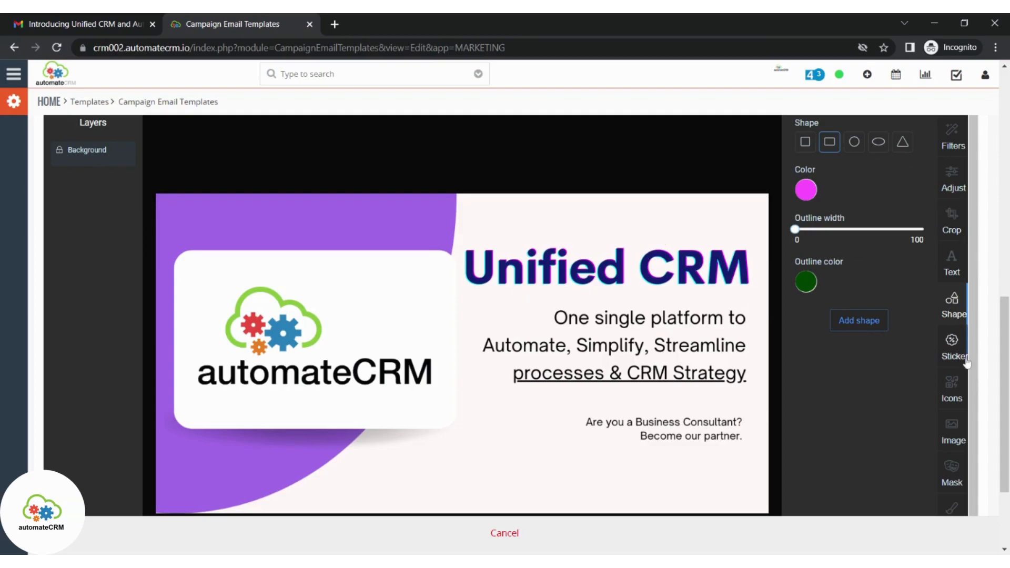
pyautogui.click(952, 344)
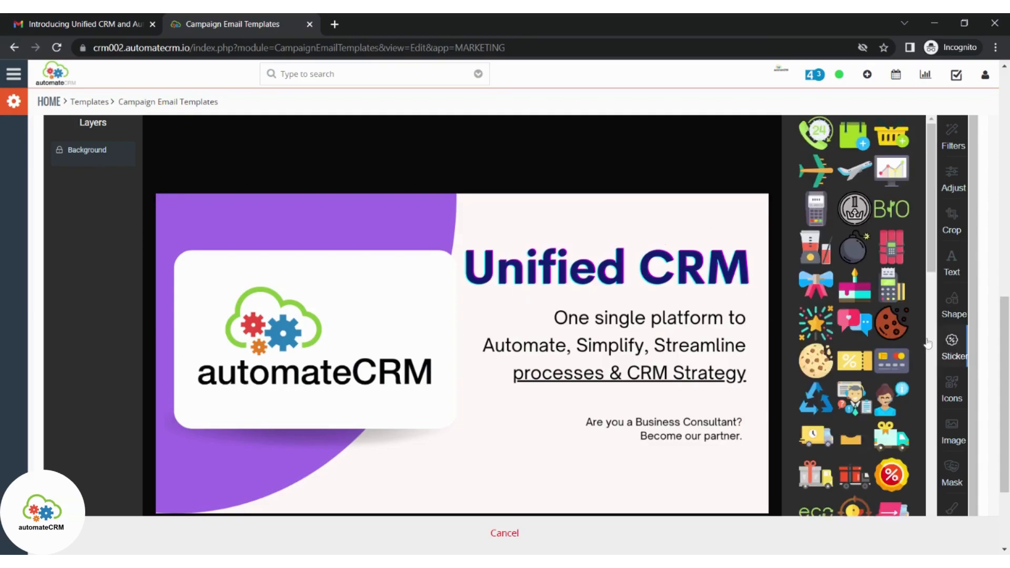
pyautogui.scroll(-3, 895, 326)
pyautogui.scroll(-6, 896, 326)
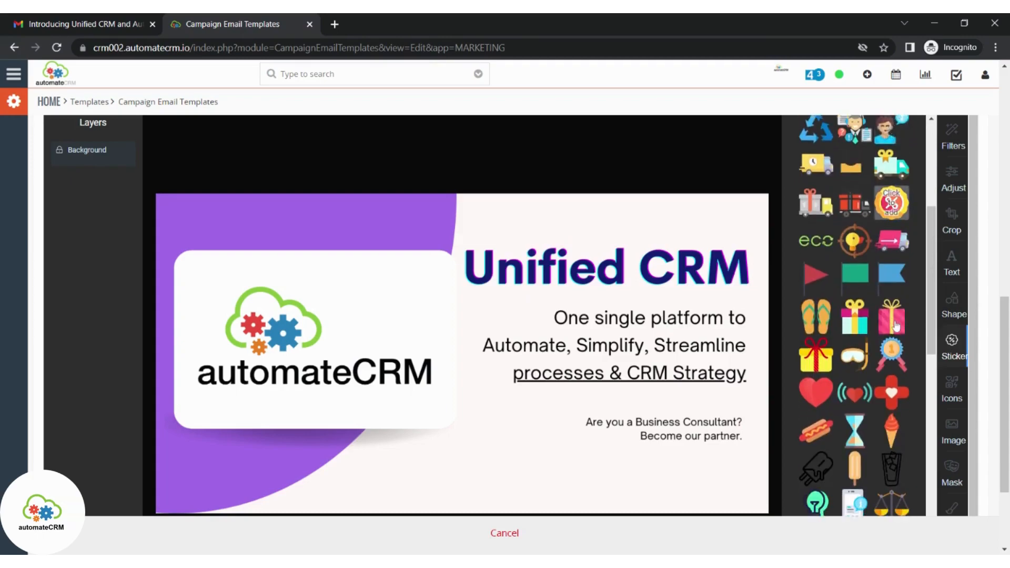
pyautogui.scroll(-1, 896, 326)
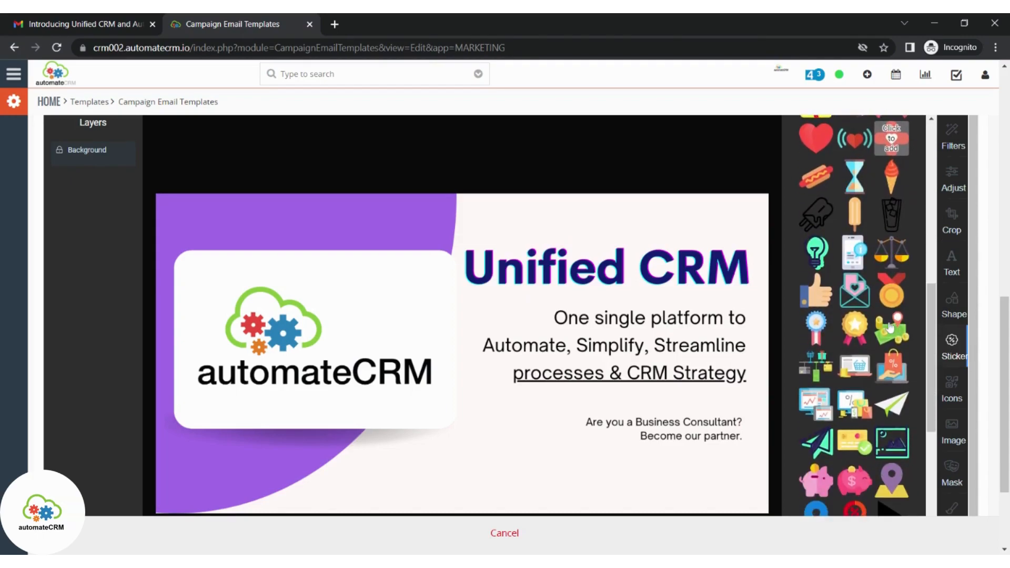
pyautogui.click(856, 329)
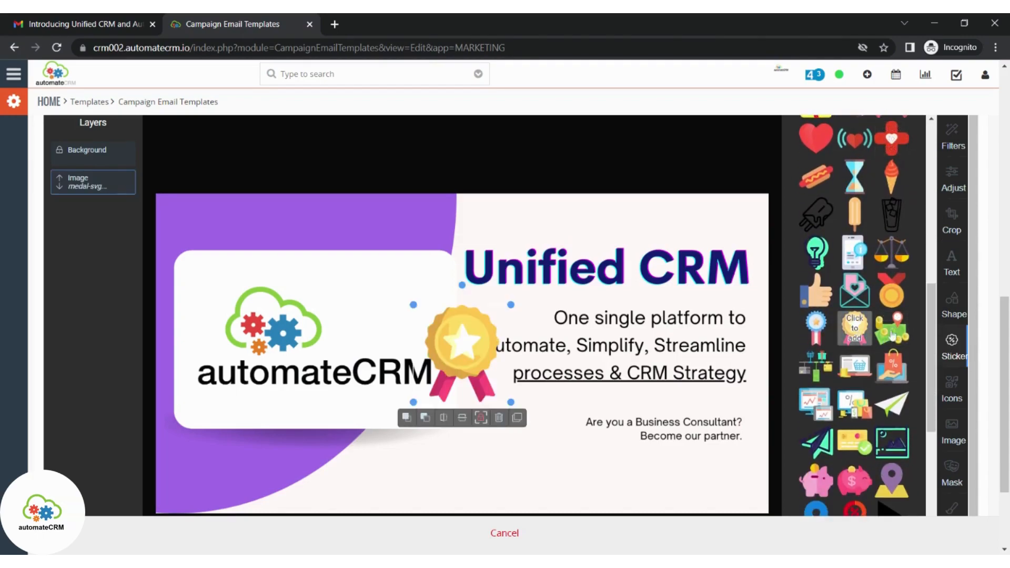
# - Shrink the medal sticker slightly and place it in the banner's upper-left corner
pyautogui.scroll(-7, 891, 339)
pyautogui.scroll(-10, 885, 358)
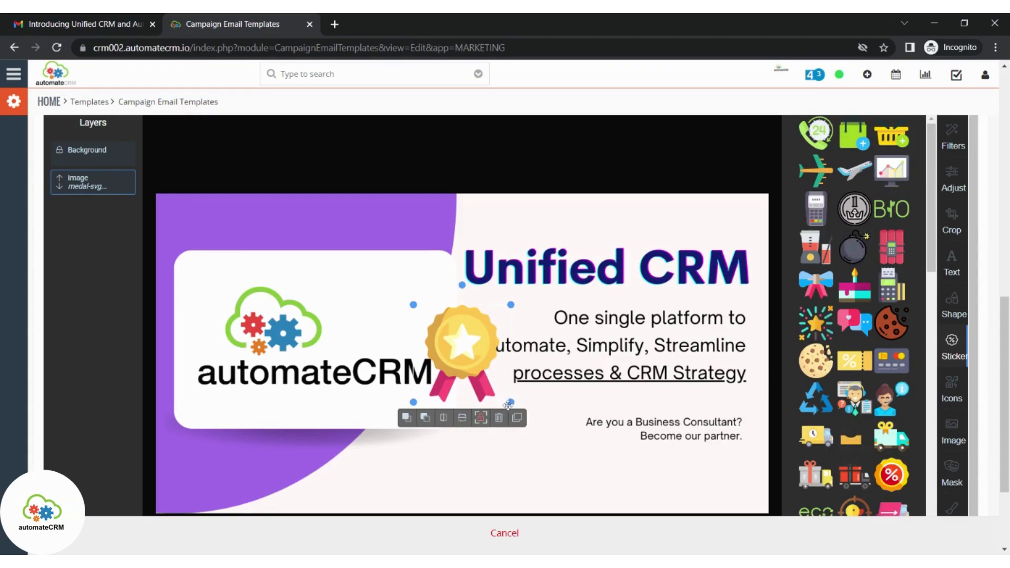
pyautogui.moveTo(510, 403); pyautogui.dragTo(498, 389)
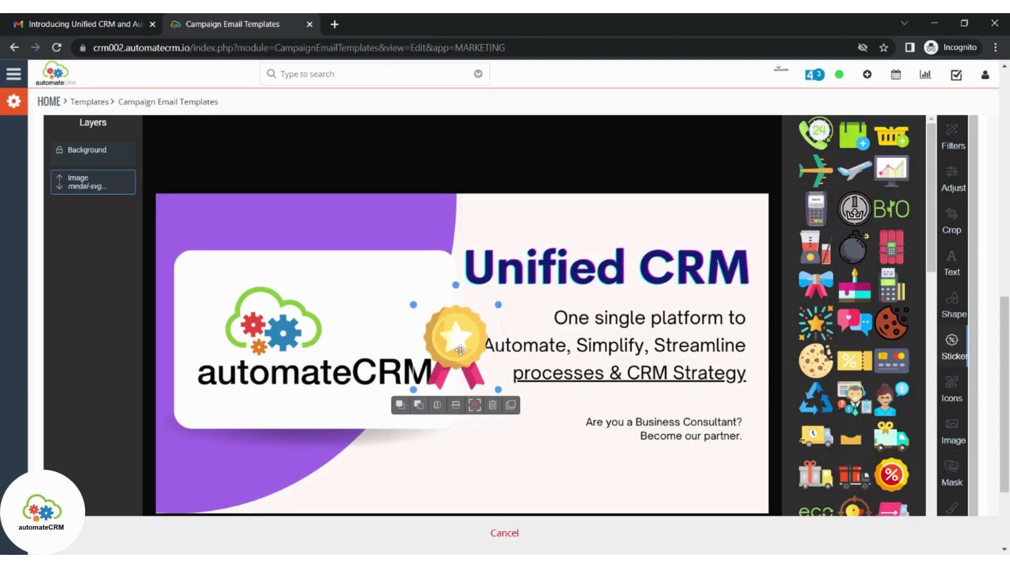
pyautogui.moveTo(460, 350); pyautogui.dragTo(207, 242)
# - Save the edited banner as PNG and use it in the email template
pyautogui.scroll(3, 226, 220)
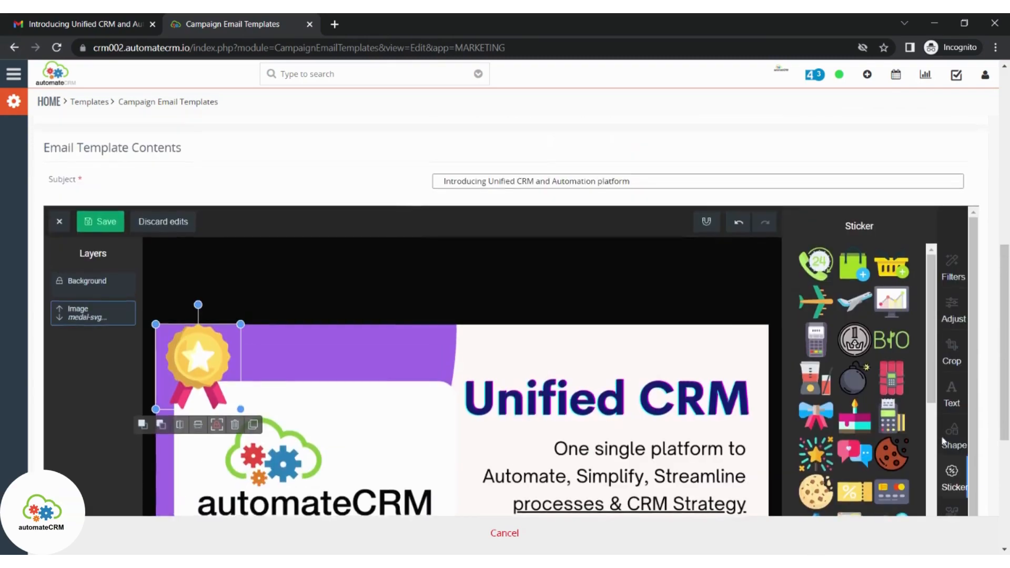
pyautogui.click(93, 223)
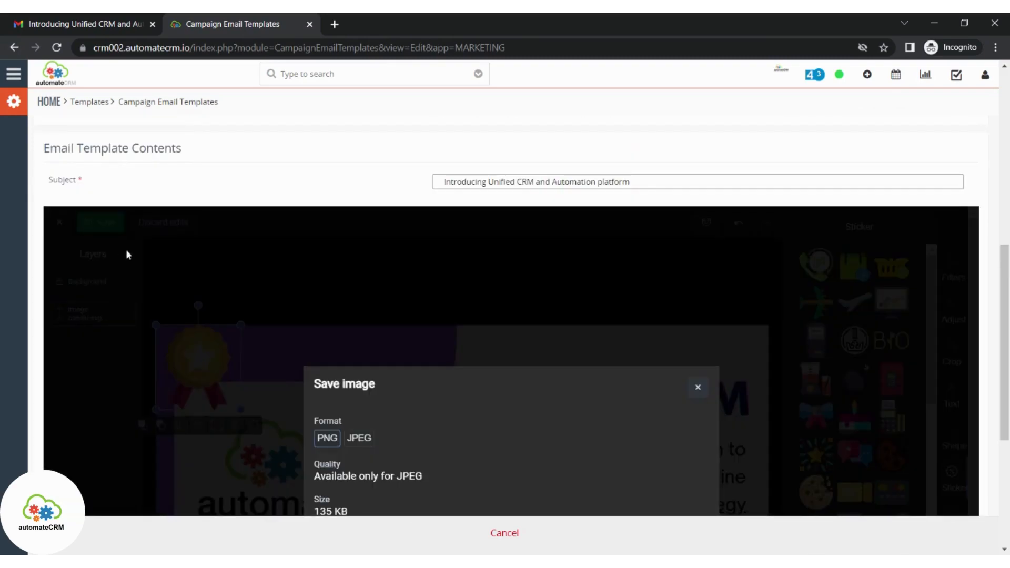
pyautogui.scroll(-4, 510, 337)
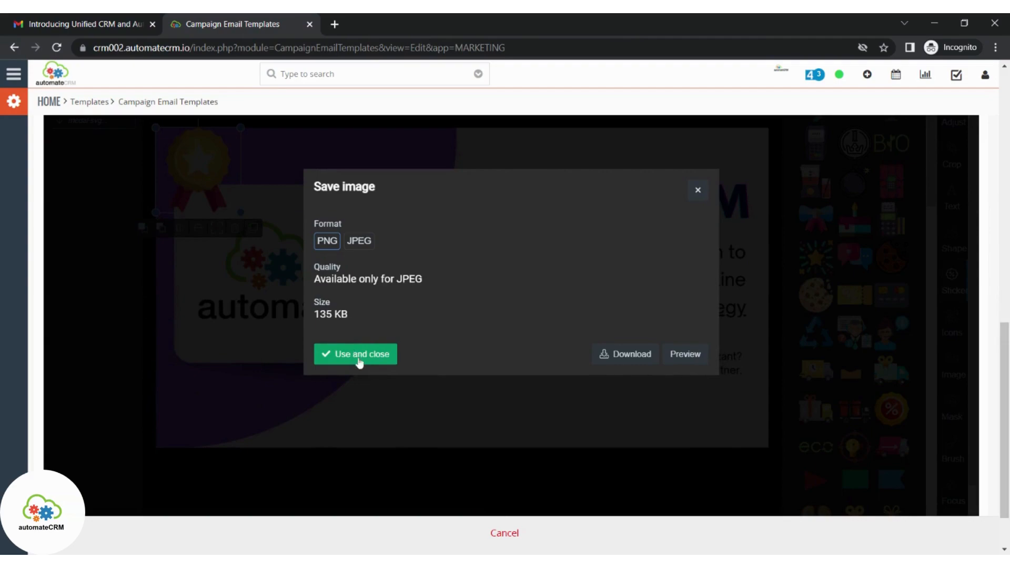
pyautogui.click(387, 361)
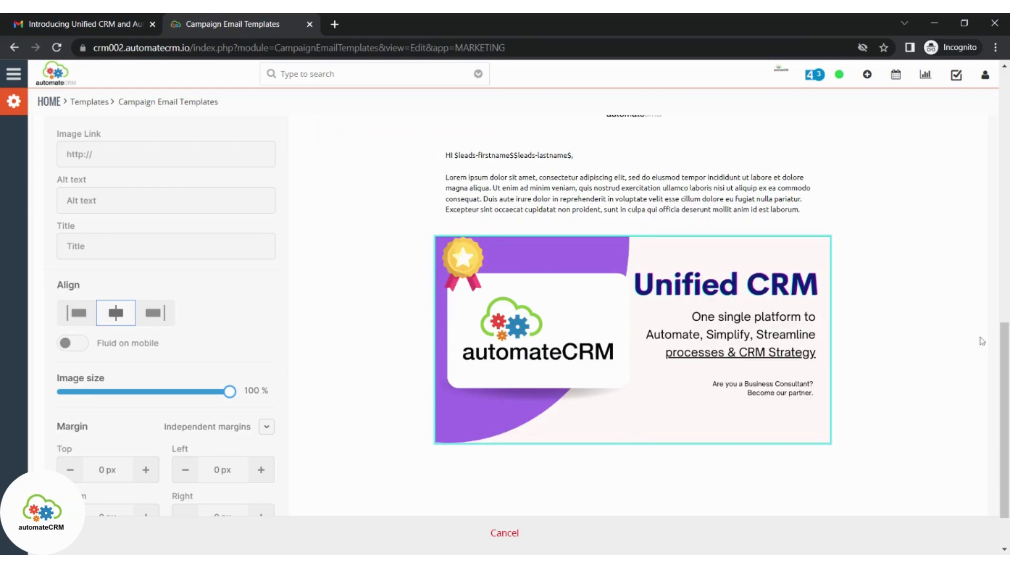
# - Add an empty one-column section below the Unified CRM banner
pyautogui.scroll(-1, 970, 340)
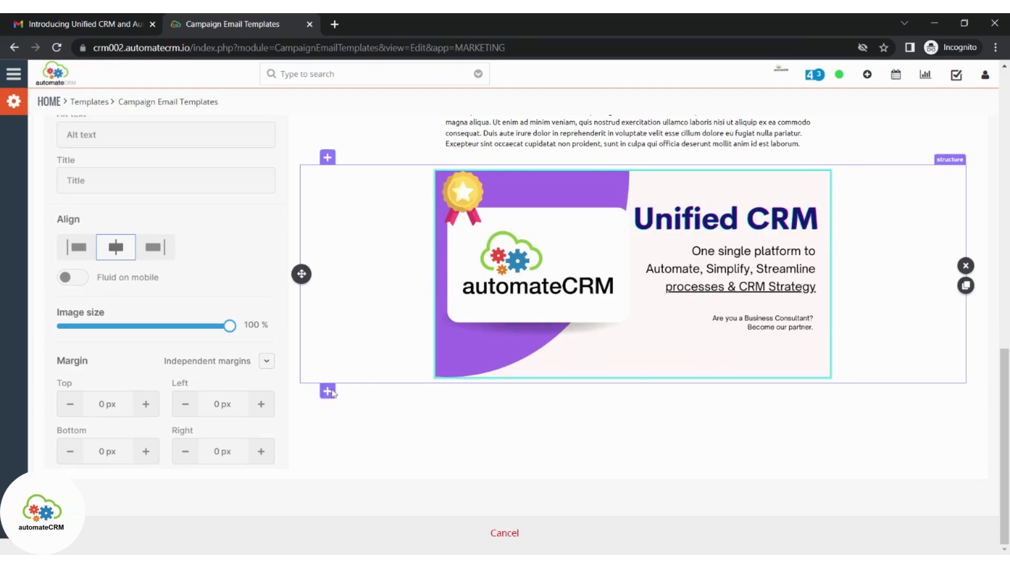
pyautogui.click(328, 391)
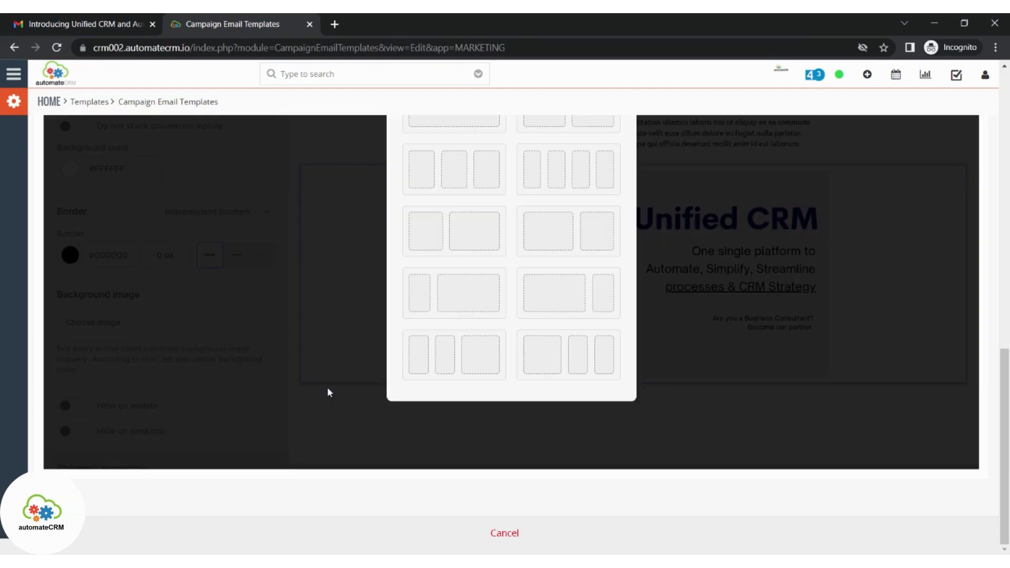
pyautogui.scroll(1, 605, 315)
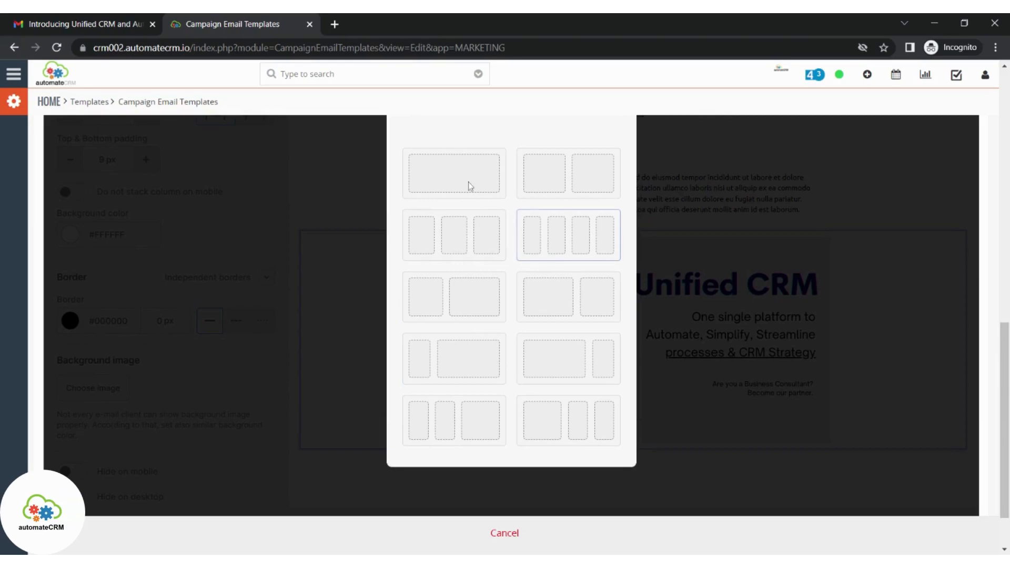
pyautogui.click(468, 182)
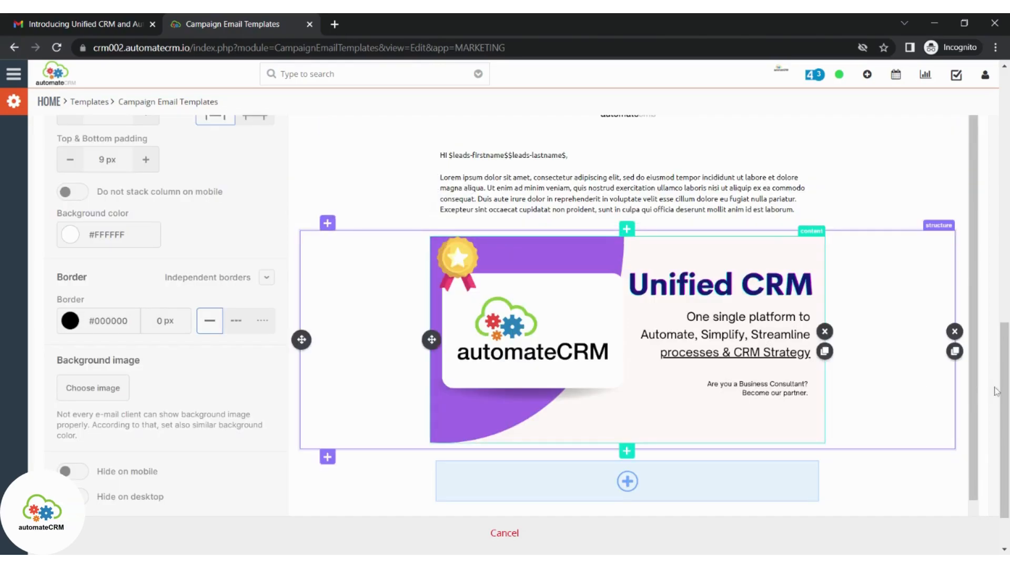
pyautogui.scroll(-1, 626, 342)
# - Fill the empty section below the banner with the premade Content block of company logos in four columns and two rows
pyautogui.click(627, 416)
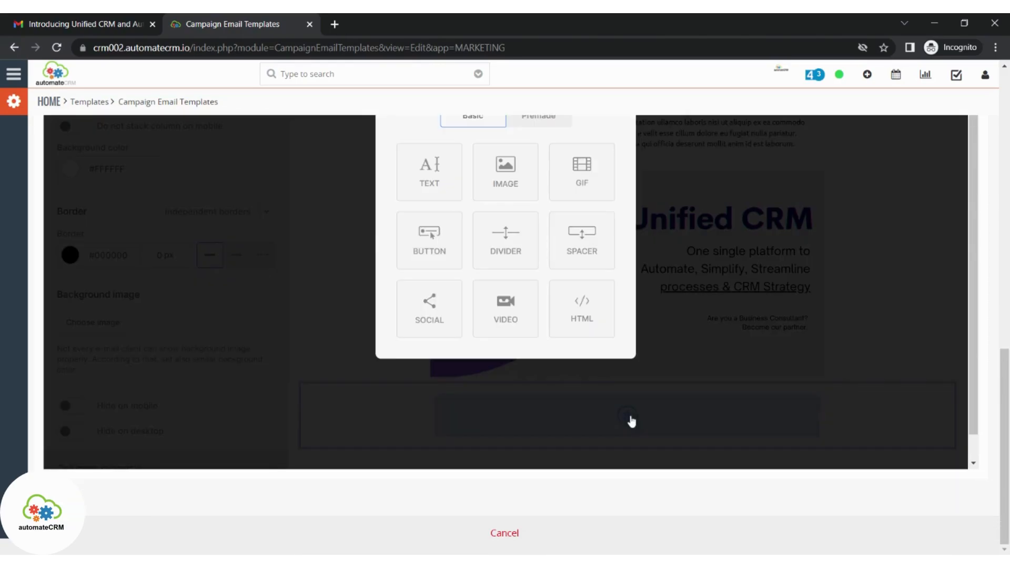
pyautogui.scroll(2, 989, 411)
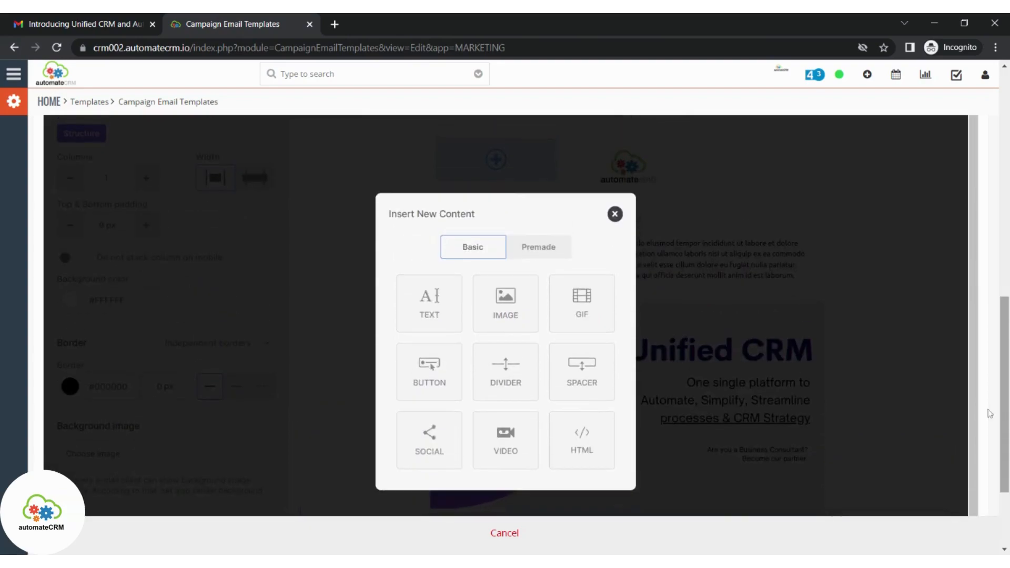
pyautogui.click(538, 258)
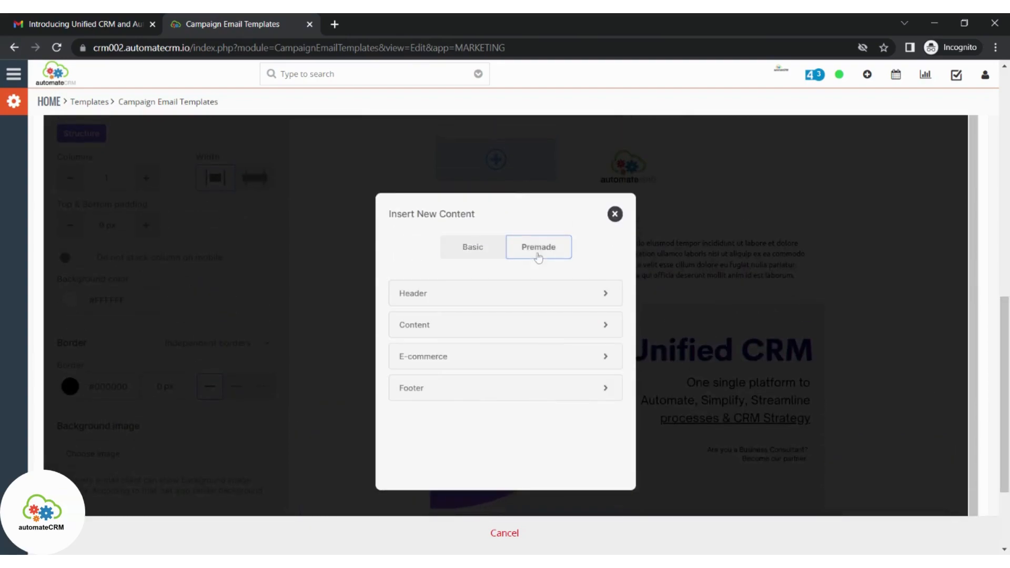
pyautogui.click(535, 326)
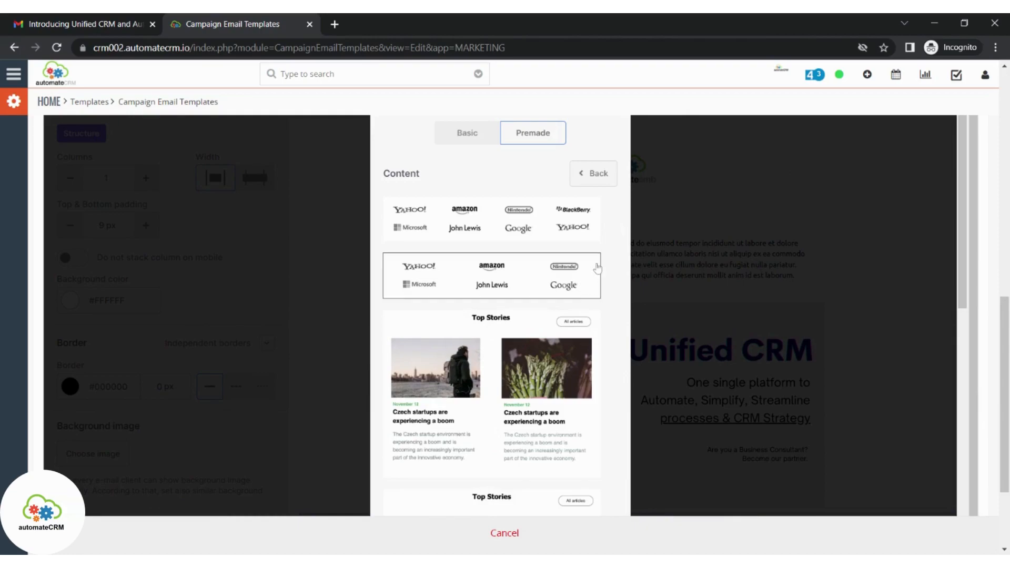
pyautogui.scroll(-4, 611, 253)
pyautogui.scroll(2, 610, 255)
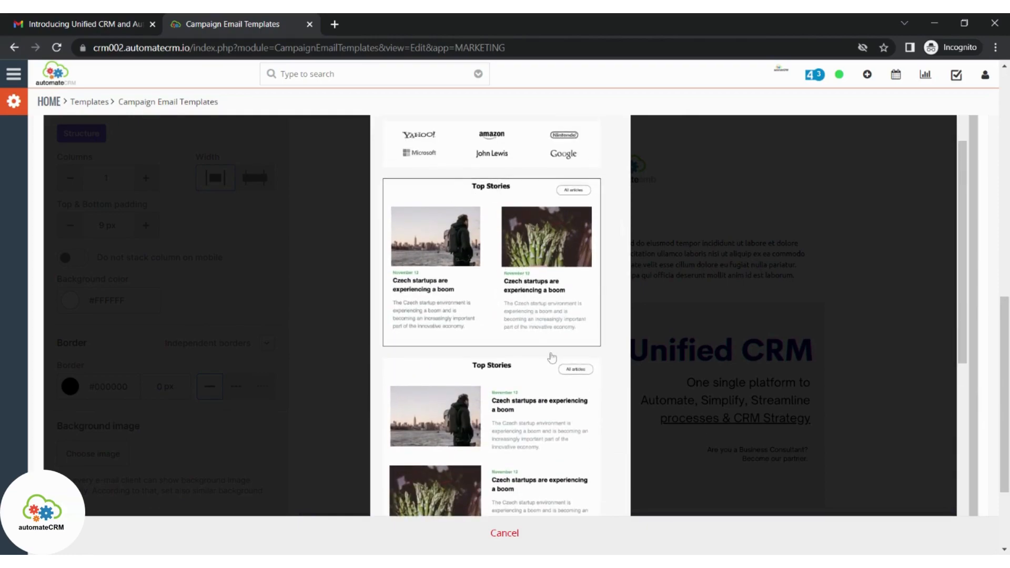
pyautogui.scroll(-2, 554, 350)
pyautogui.scroll(-2, 552, 363)
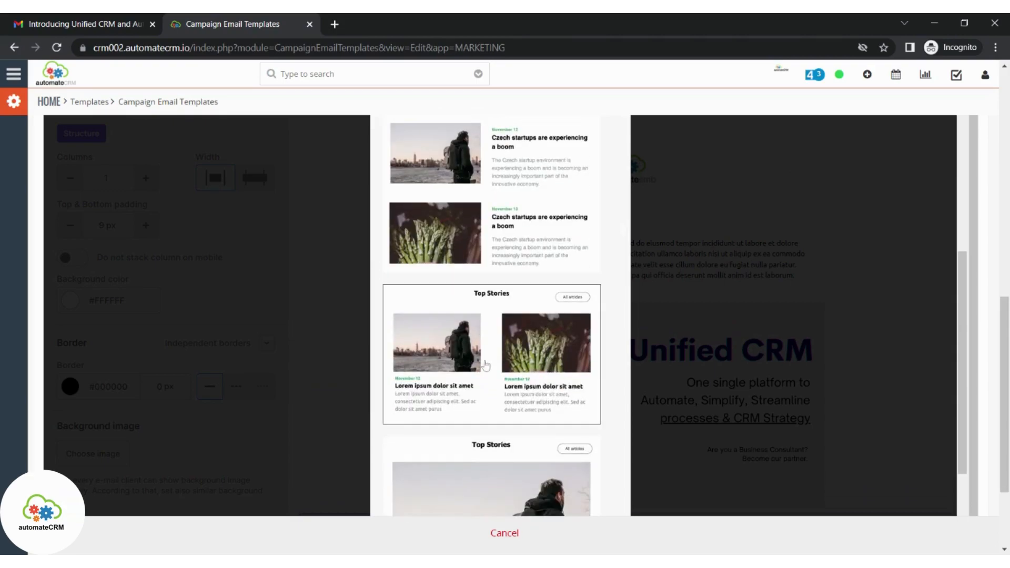
pyautogui.scroll(-3, 552, 366)
pyautogui.scroll(-1, 541, 405)
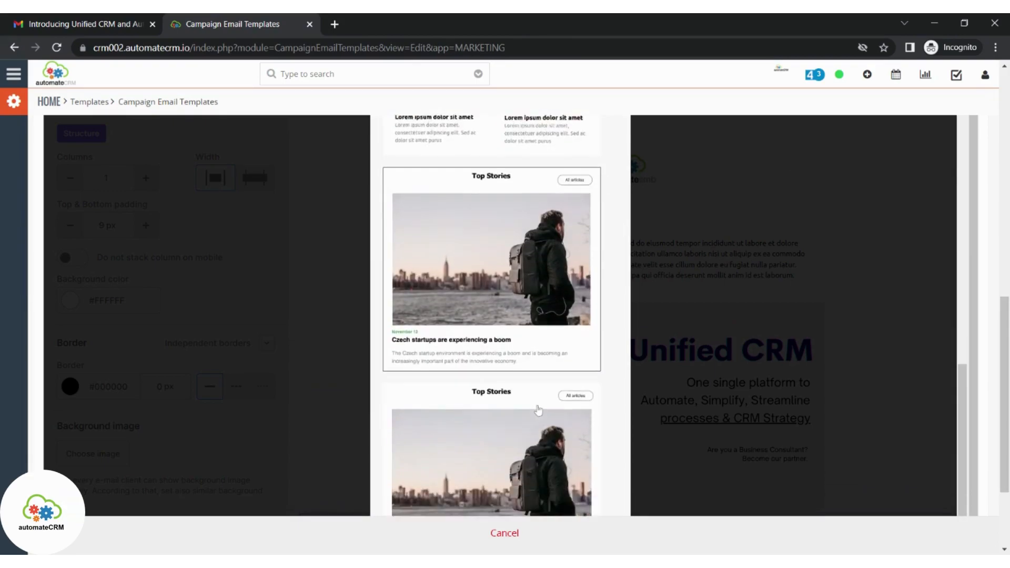
pyautogui.scroll(5, 539, 409)
pyautogui.scroll(6, 538, 410)
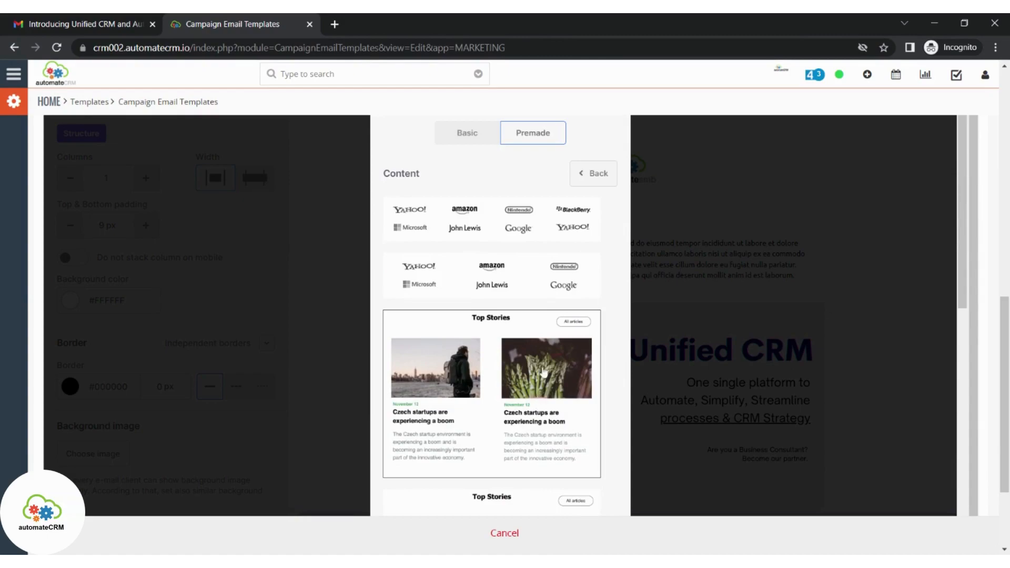
pyautogui.click(506, 230)
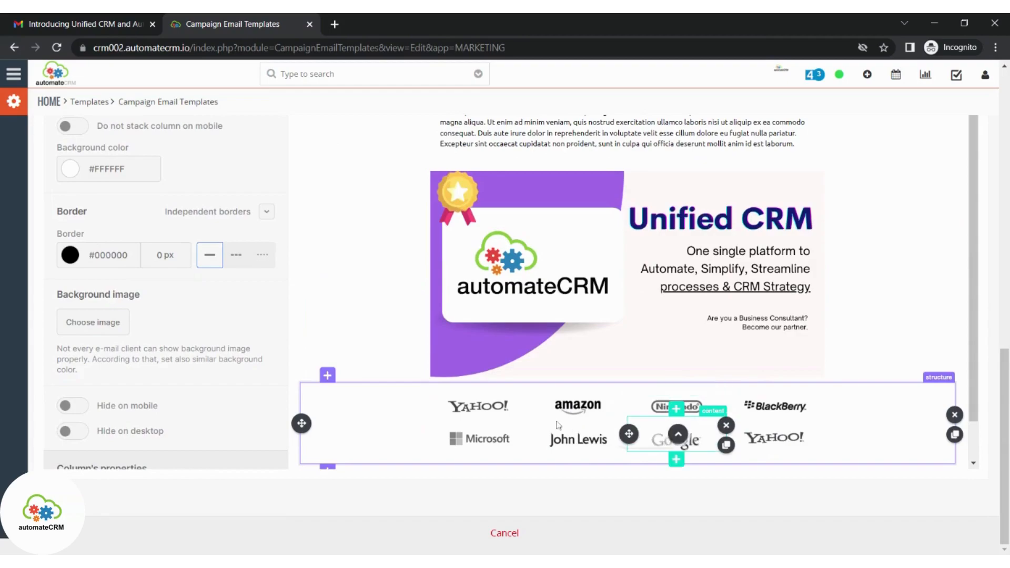
# - Preview the email in desktop view and check the header, greeting text, banner and company logo rows
pyautogui.scroll(3, 986, 398)
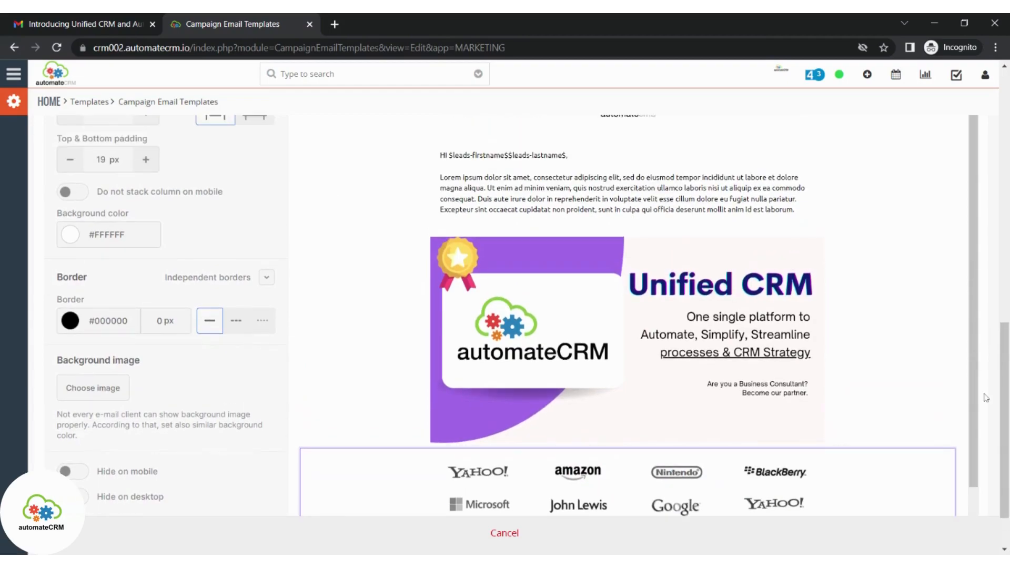
pyautogui.scroll(1, 986, 397)
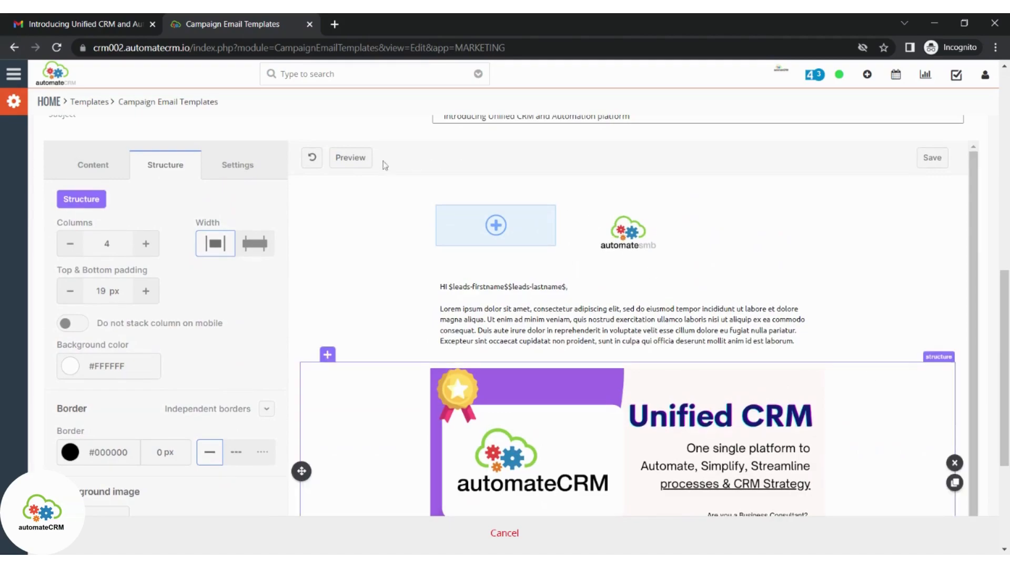
pyautogui.click(351, 157)
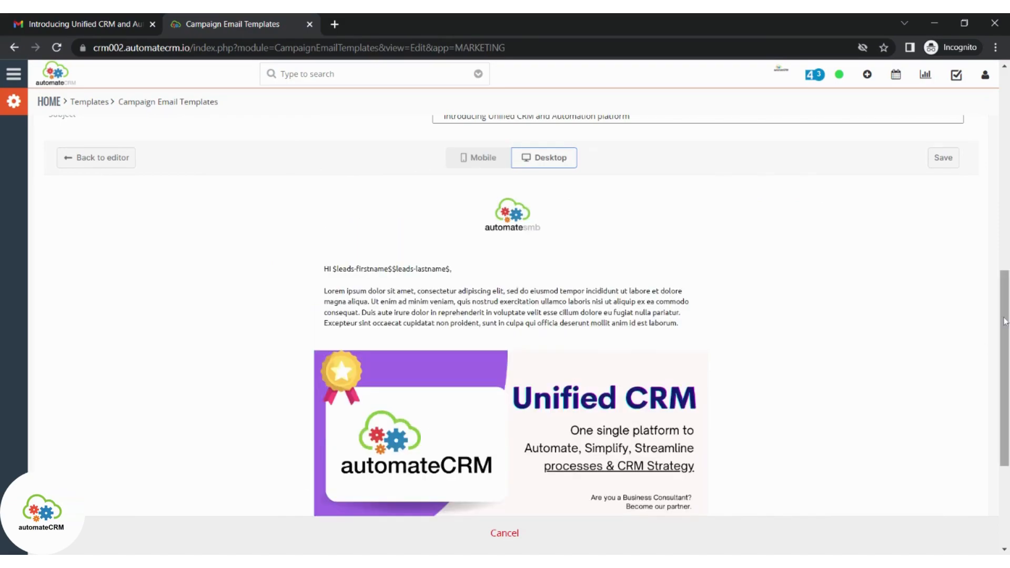
pyautogui.scroll(-4, 849, 285)
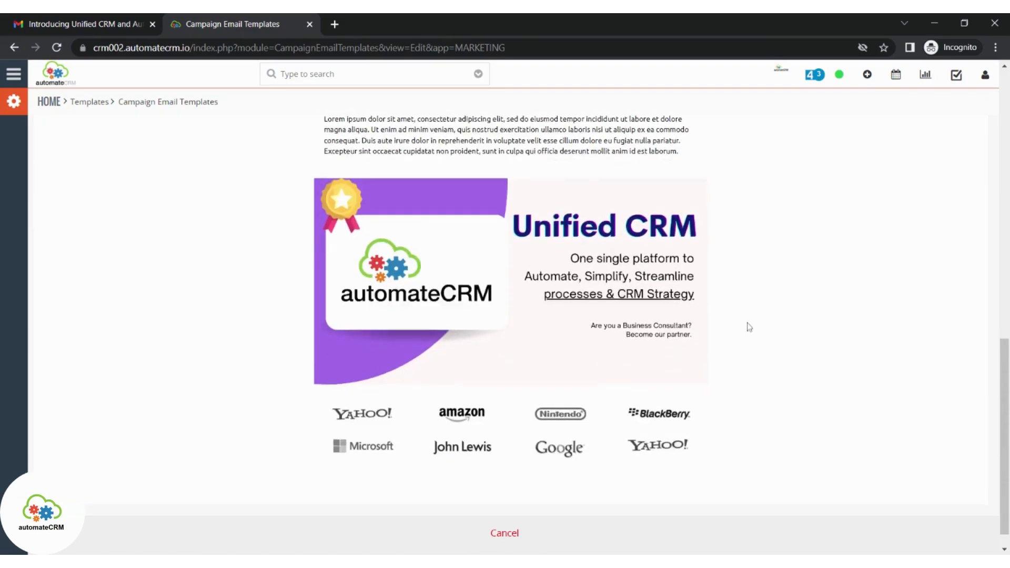
pyautogui.scroll(5, 820, 414)
pyautogui.scroll(-5, 819, 411)
pyautogui.scroll(4, 832, 413)
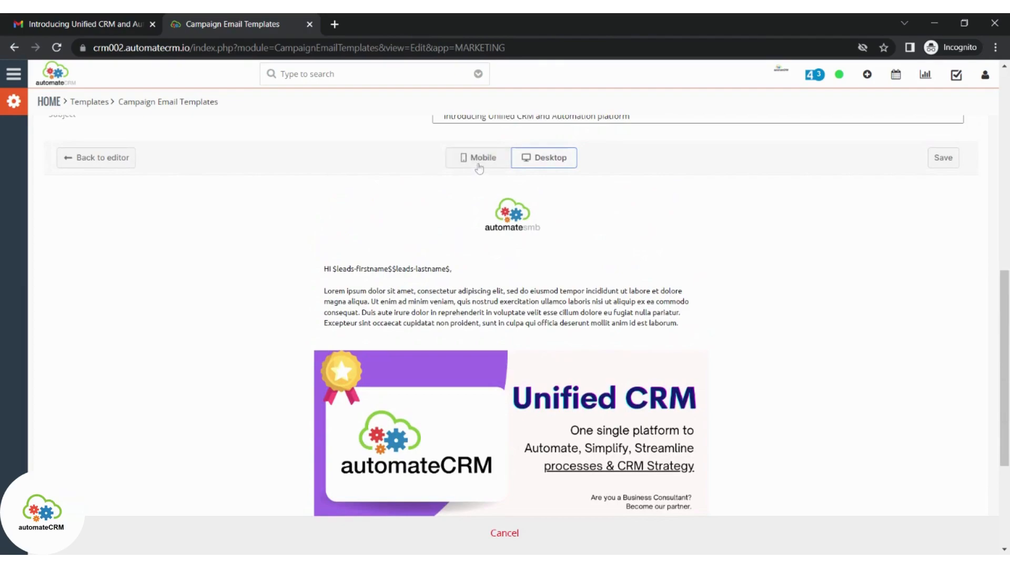
# - Switch the preview to mobile view and check how the banner and company logos are laid out
pyautogui.click(480, 166)
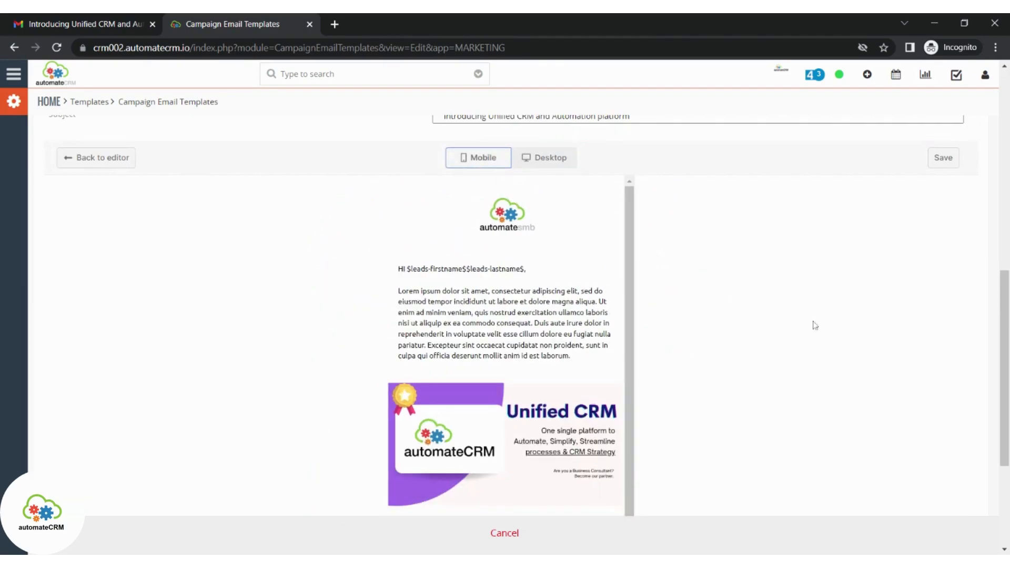
pyautogui.scroll(-5, 602, 362)
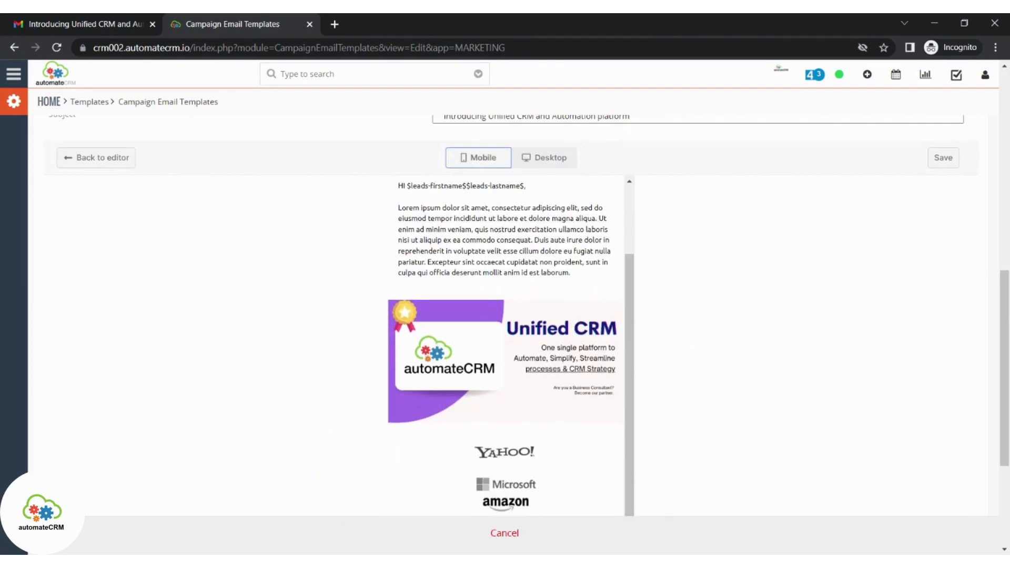
pyautogui.scroll(5, 532, 395)
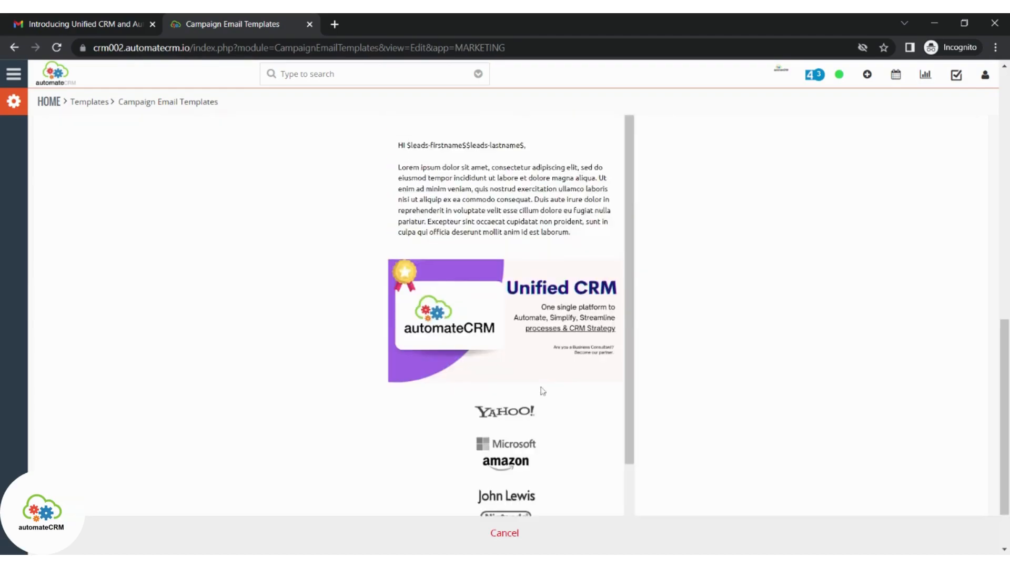
pyautogui.scroll(-3, 863, 388)
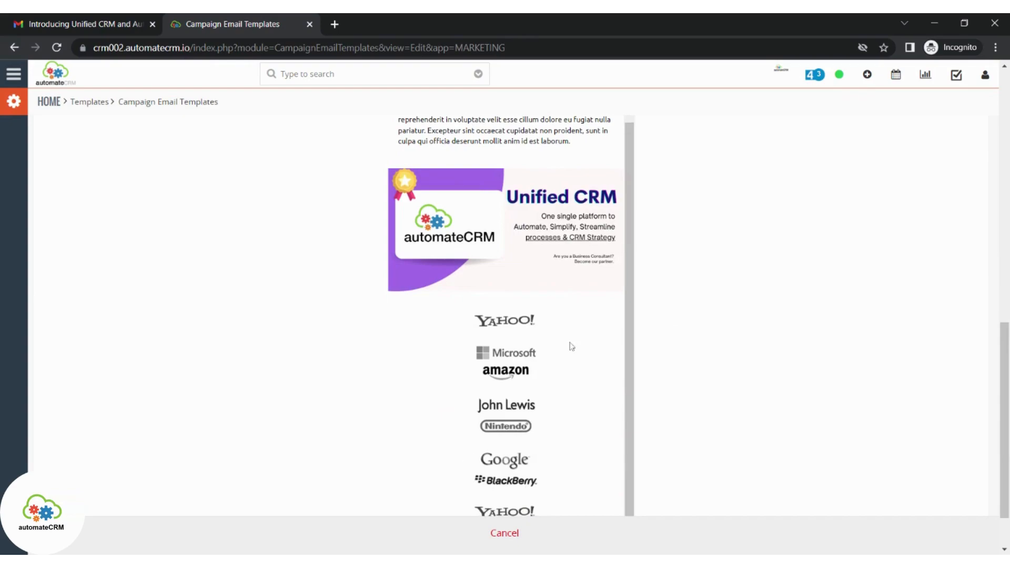
pyautogui.scroll(-1, 560, 376)
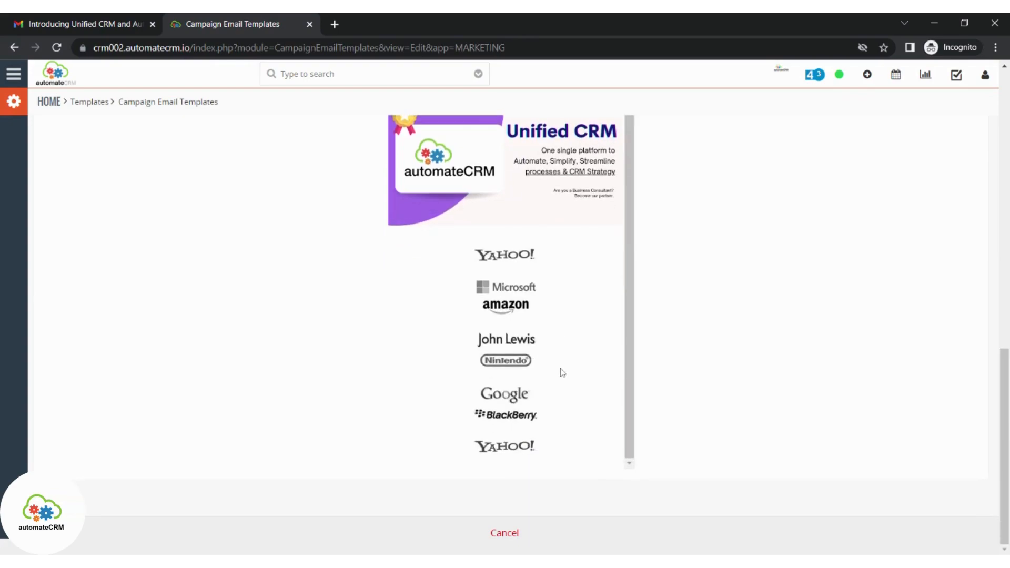
pyautogui.scroll(3, 562, 372)
pyautogui.scroll(5, 787, 404)
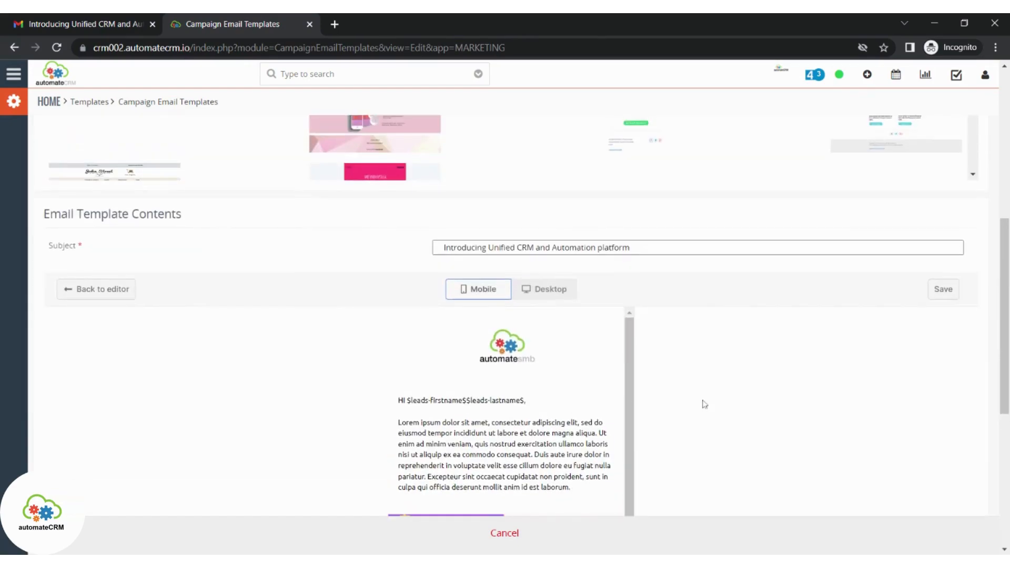
# - Return to the editor and set the company logos section to be hidden on mobile
pyautogui.click(120, 296)
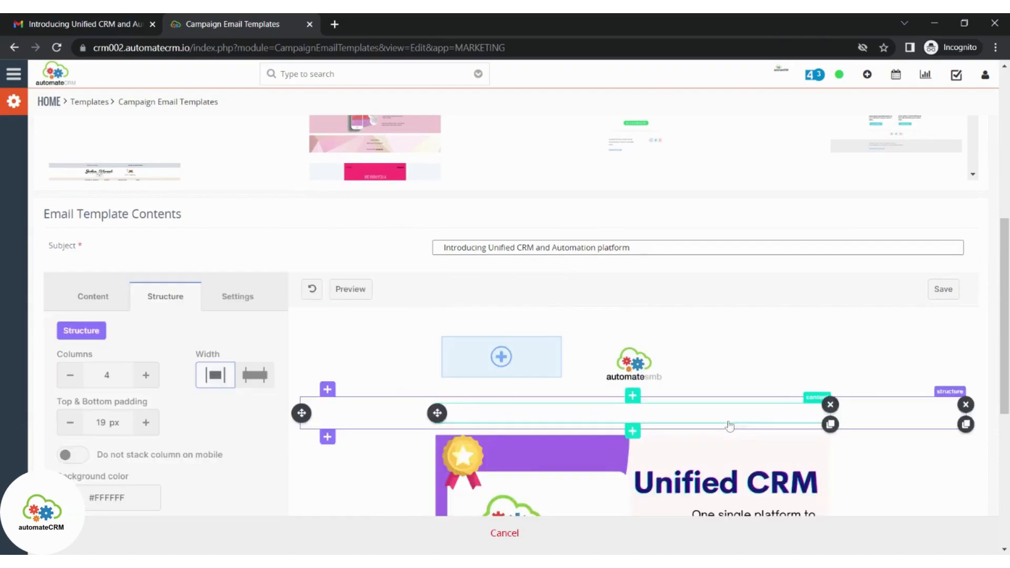
pyautogui.scroll(-1, 726, 424)
pyautogui.scroll(-5, 383, 406)
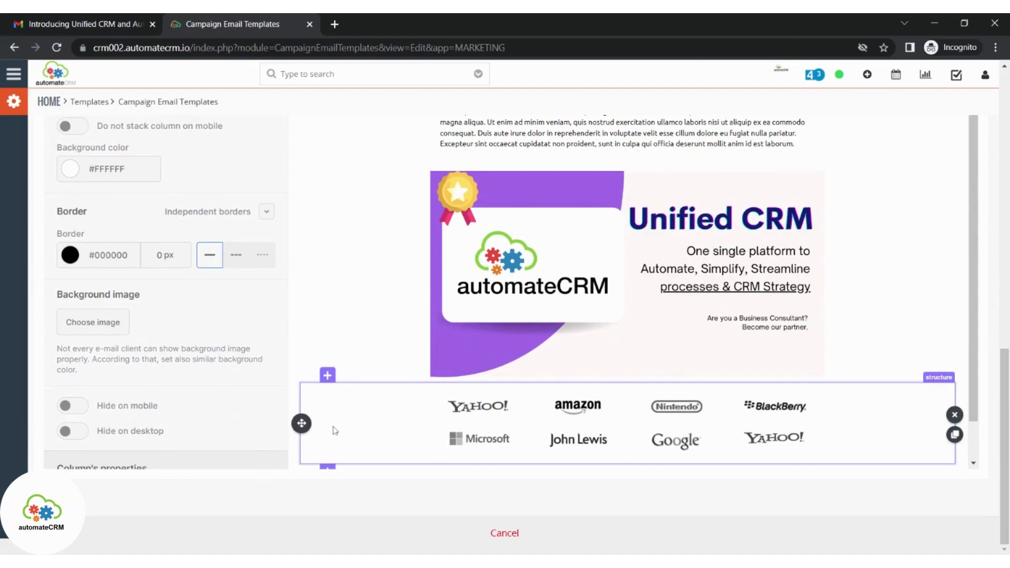
pyautogui.click(66, 406)
# - Preview the email again in desktop view and check the company logos section below the banner
pyautogui.scroll(4, 992, 520)
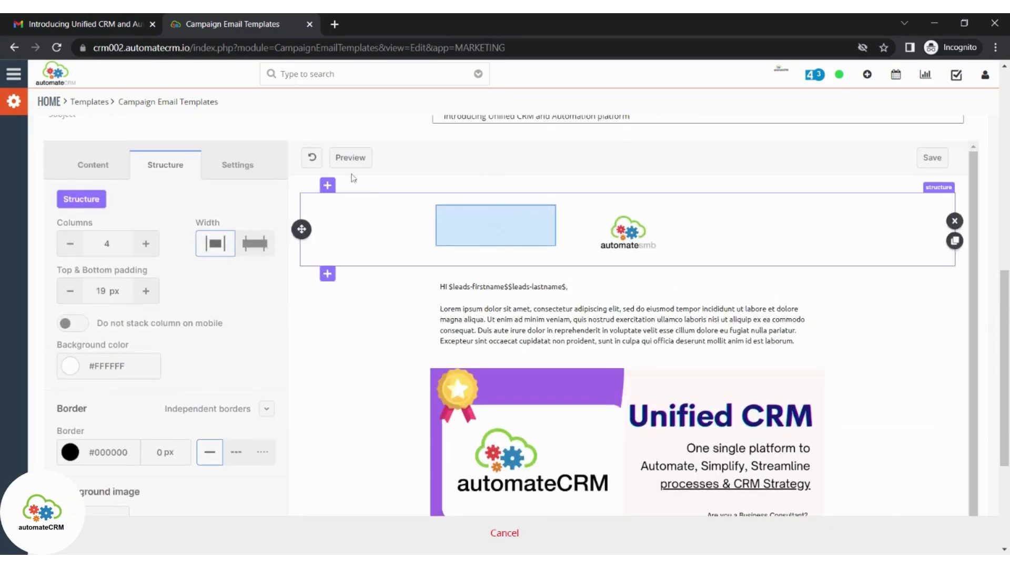
pyautogui.click(347, 159)
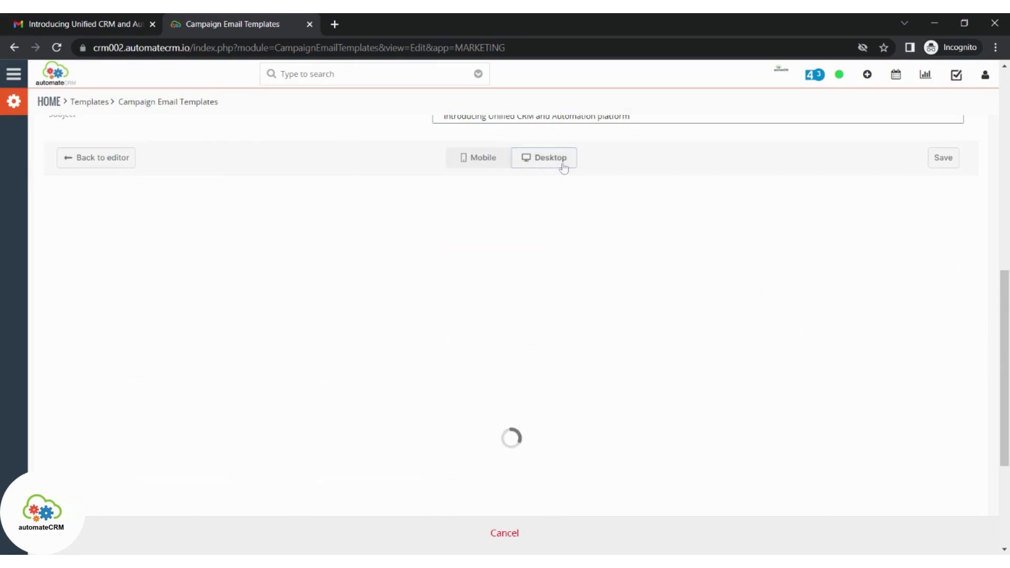
pyautogui.scroll(-3, 738, 303)
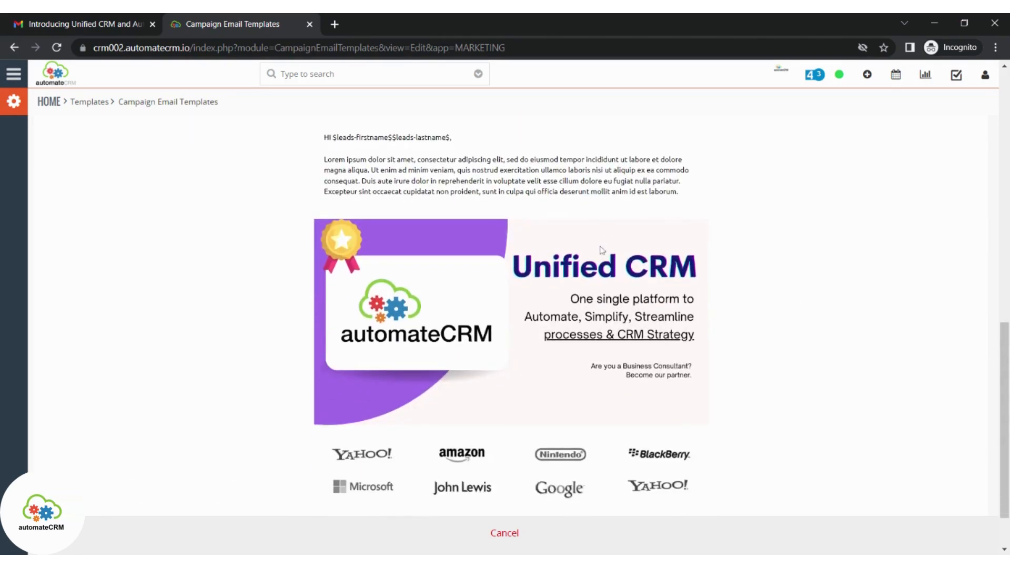
pyautogui.scroll(3, 579, 237)
pyautogui.scroll(-1, 589, 312)
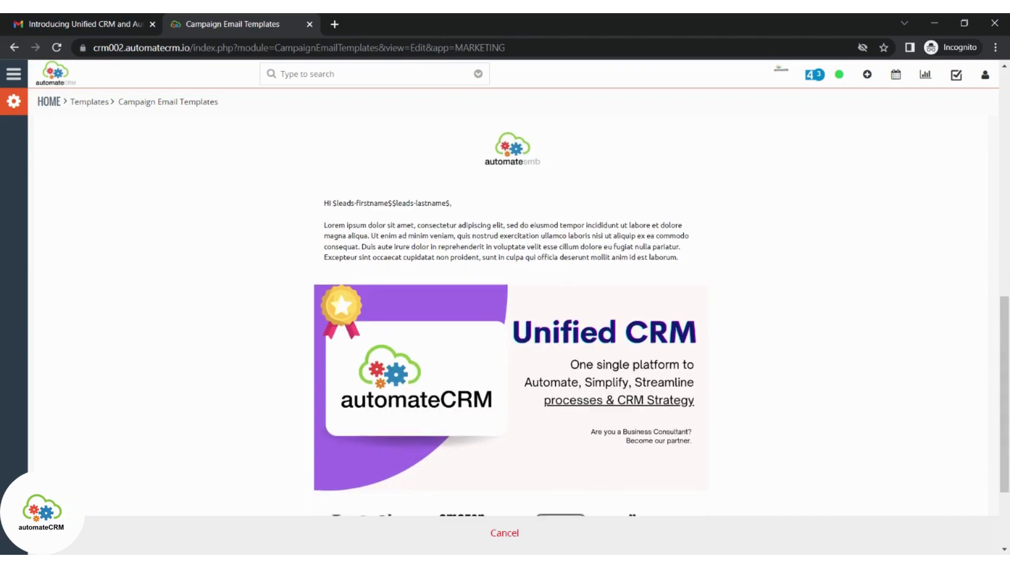
pyautogui.scroll(-1, 647, 326)
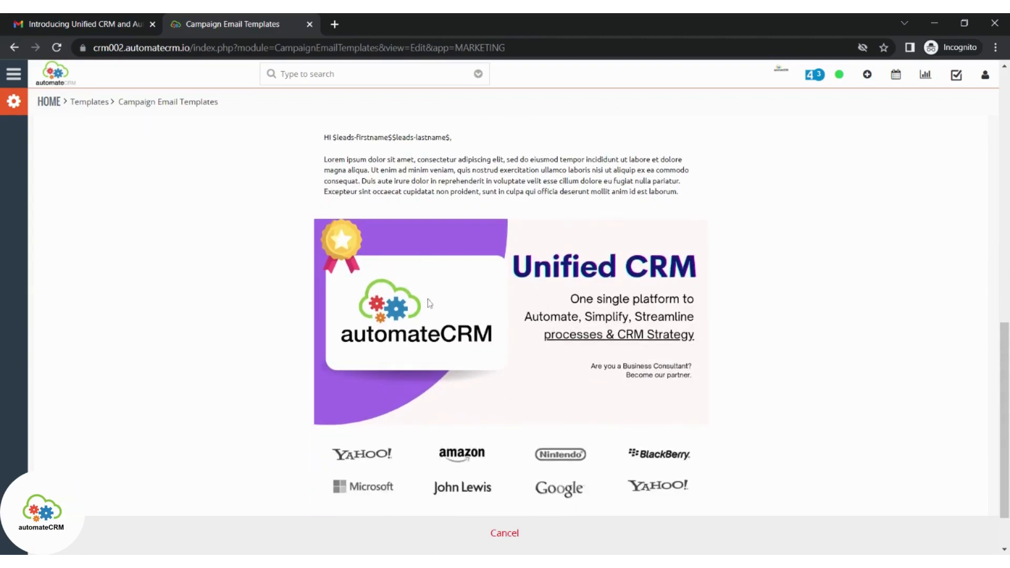
pyautogui.scroll(-1, 648, 415)
pyautogui.scroll(4, 941, 467)
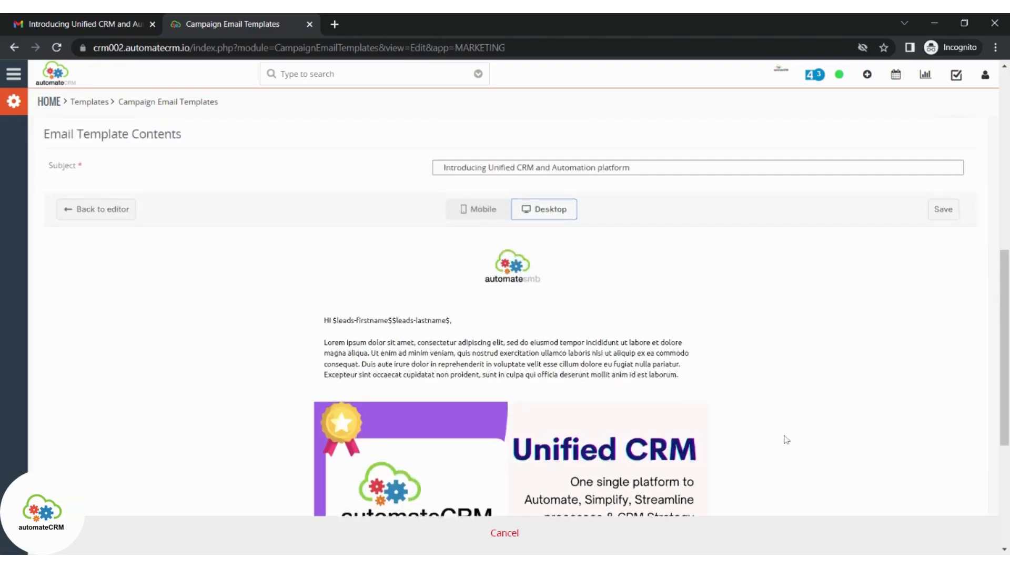
# - Check the area below the banner in the mobile preview and return to the editor
pyautogui.click(472, 227)
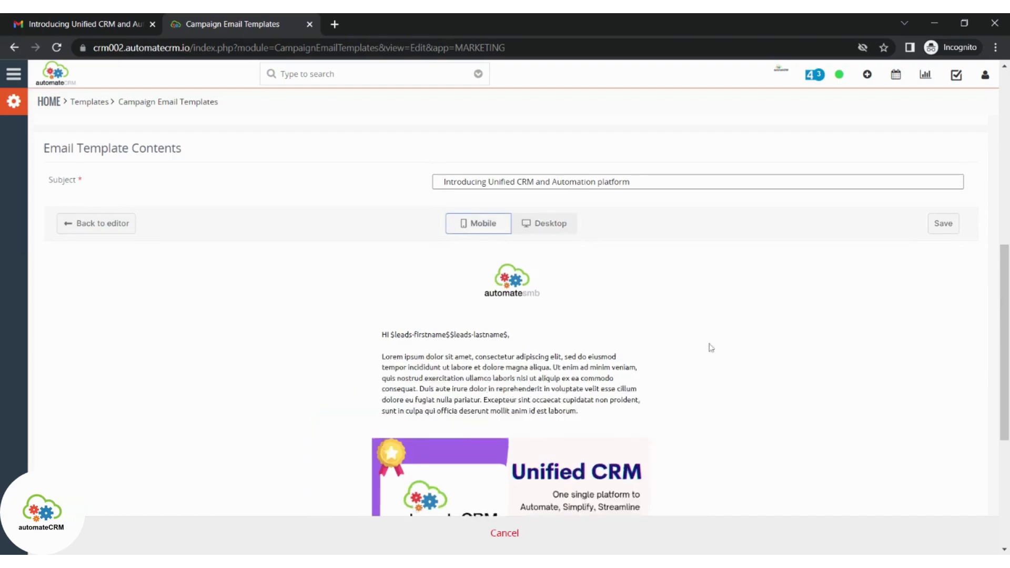
pyautogui.scroll(-1, 534, 303)
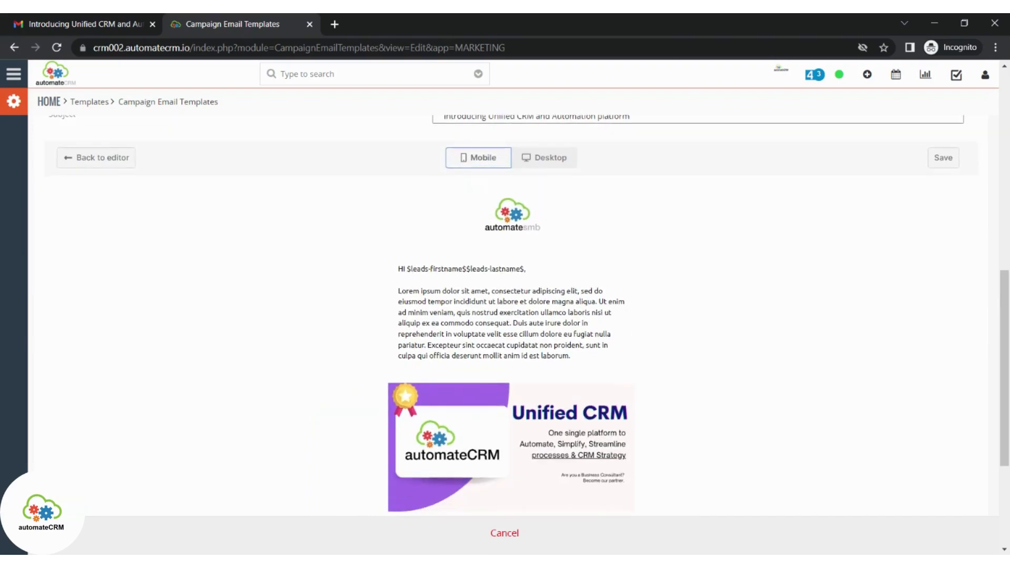
pyautogui.scroll(-3, 510, 315)
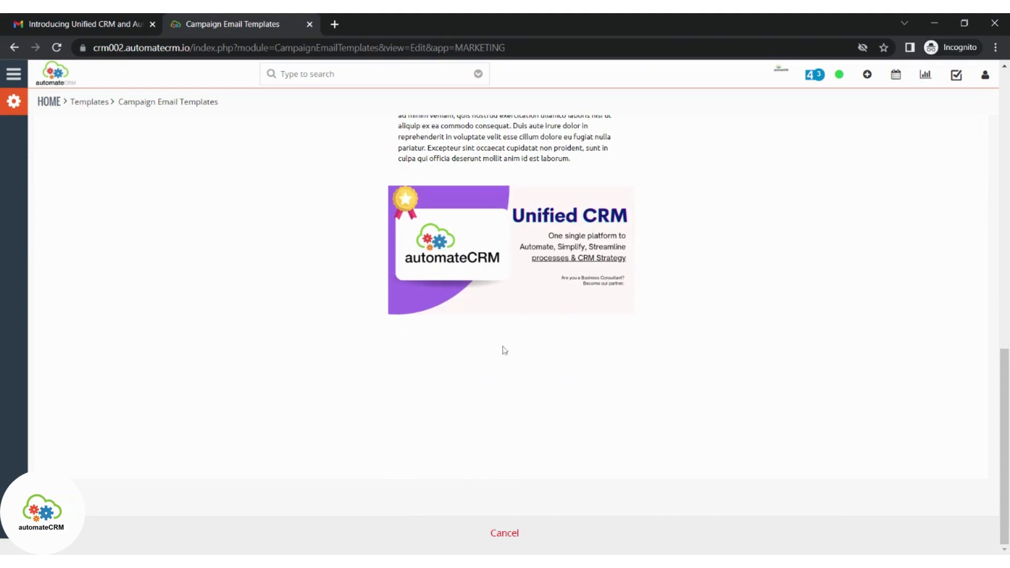
pyautogui.scroll(3, 525, 446)
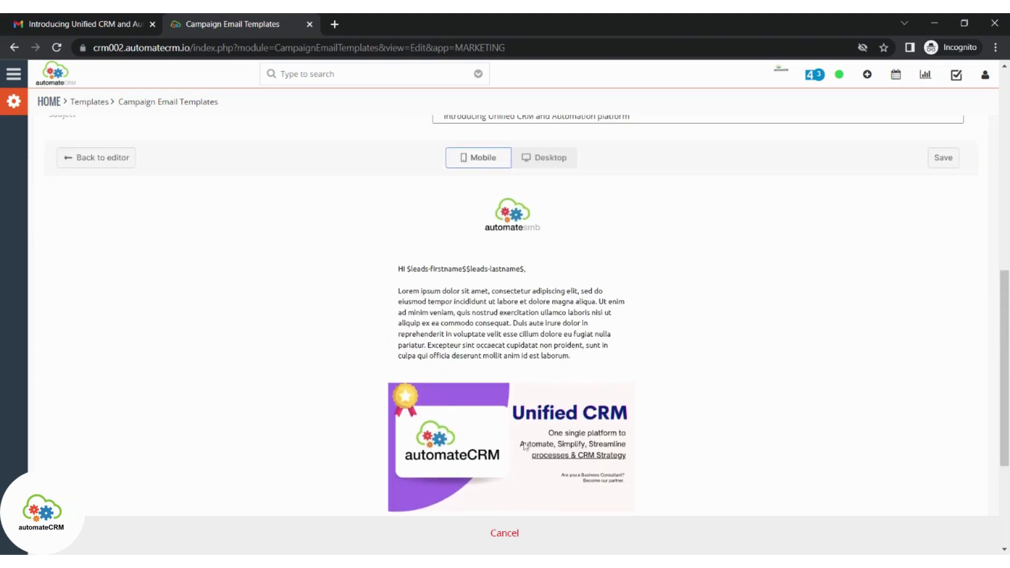
pyautogui.click(103, 158)
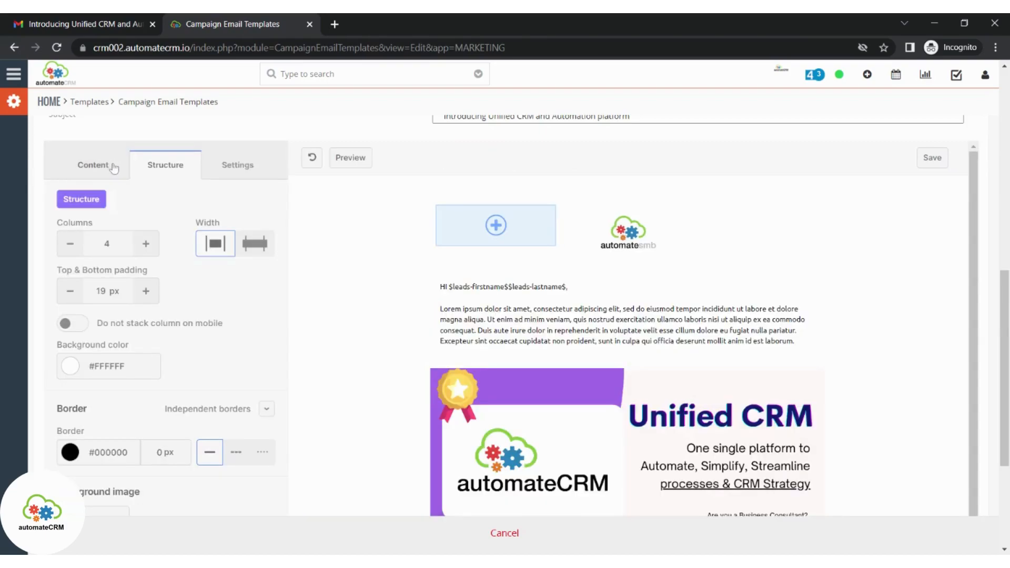
# - Check what follows the company logos in the sample email in Gmail, and return to the campaign template editor
pyautogui.scroll(-4, 962, 389)
pyautogui.scroll(-1, 962, 388)
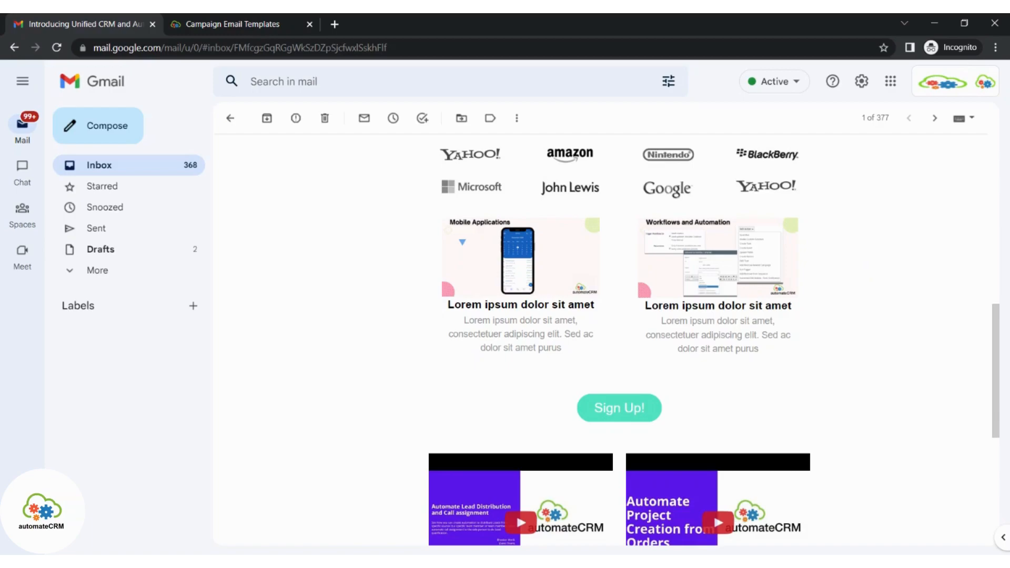
pyautogui.click(246, 29)
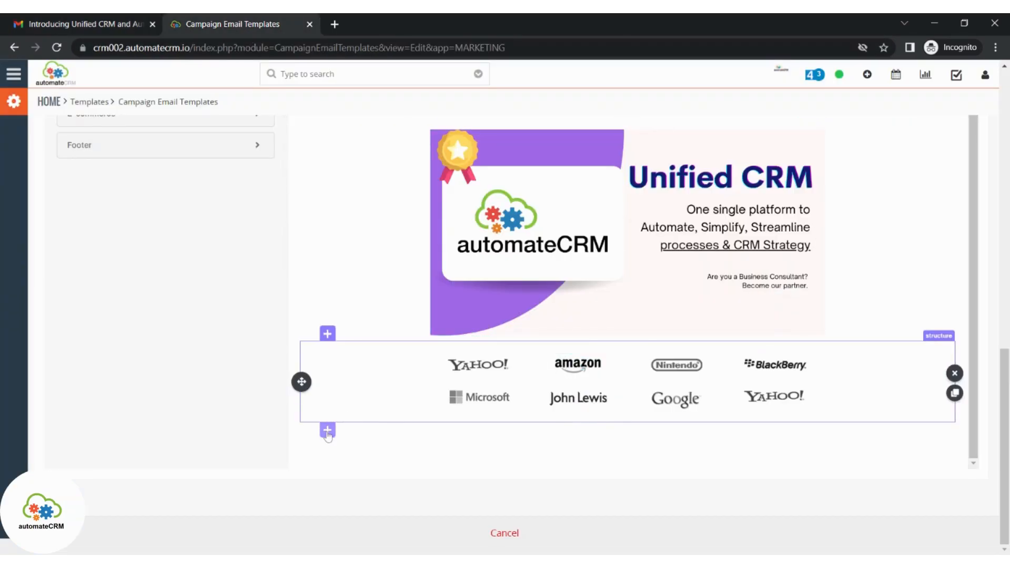
# - Insert a one-column section below the company logos and fill it with the premade two-article Top Stories content block
pyautogui.click(327, 431)
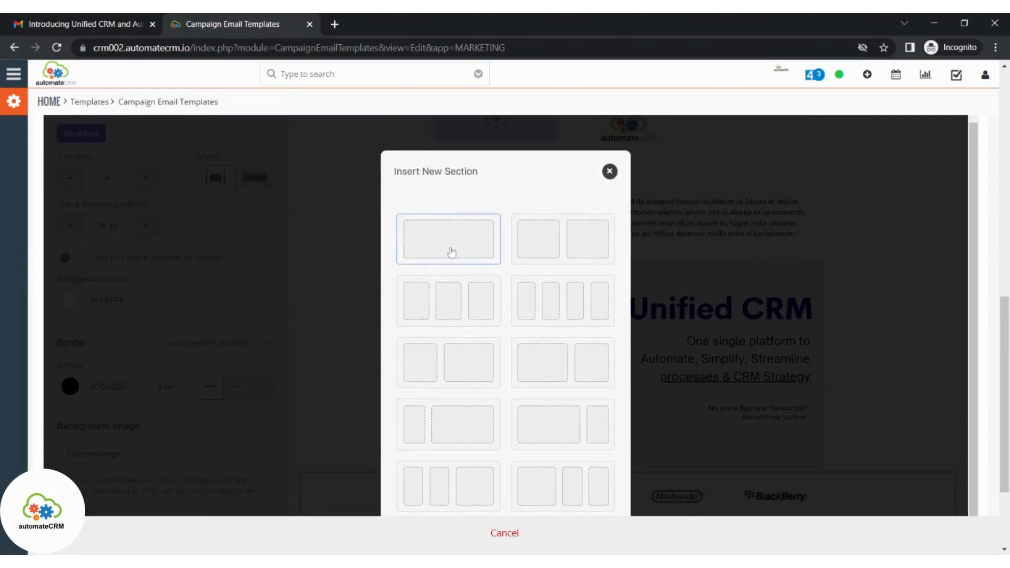
pyautogui.click(451, 253)
pyautogui.scroll(-5, 894, 347)
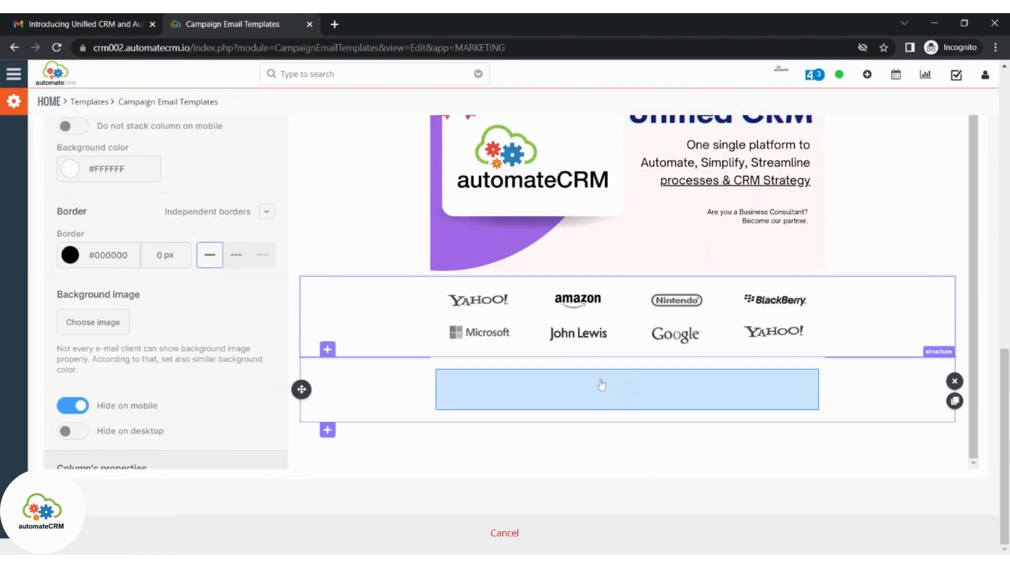
pyautogui.click(627, 390)
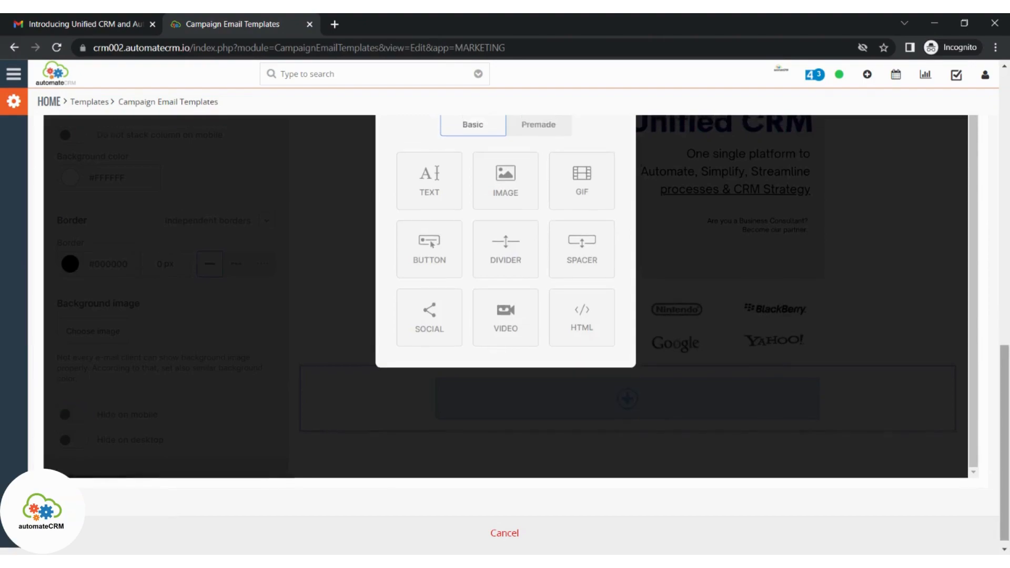
pyautogui.click(537, 255)
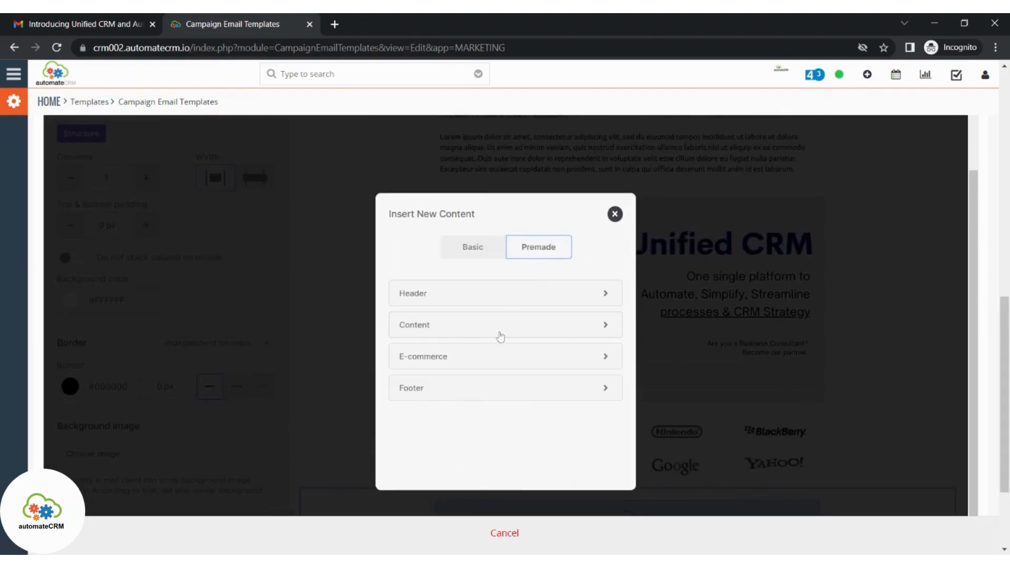
pyautogui.click(498, 332)
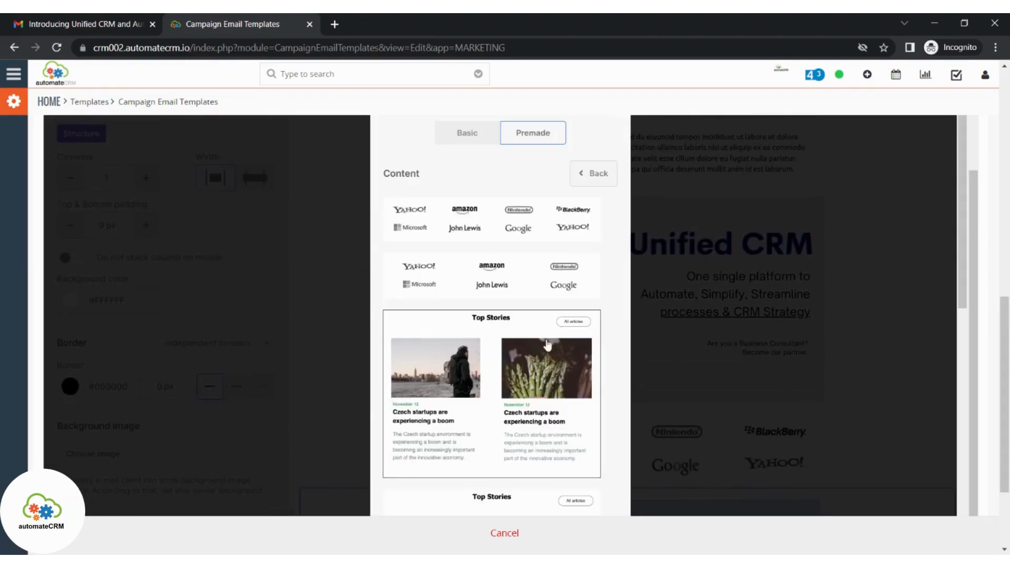
pyautogui.click(495, 385)
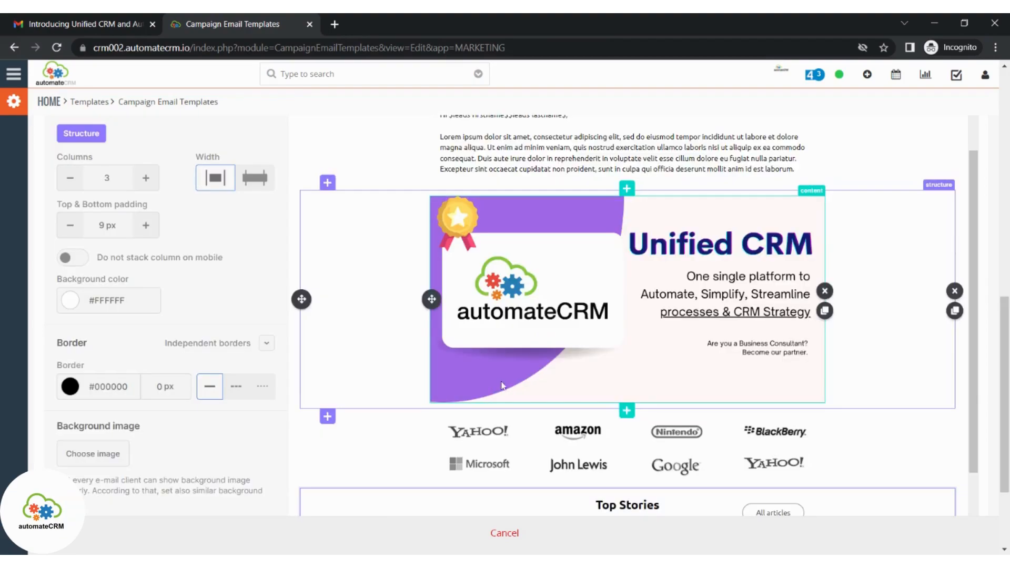
pyautogui.scroll(-3, 970, 365)
pyautogui.scroll(-3, 1005, 380)
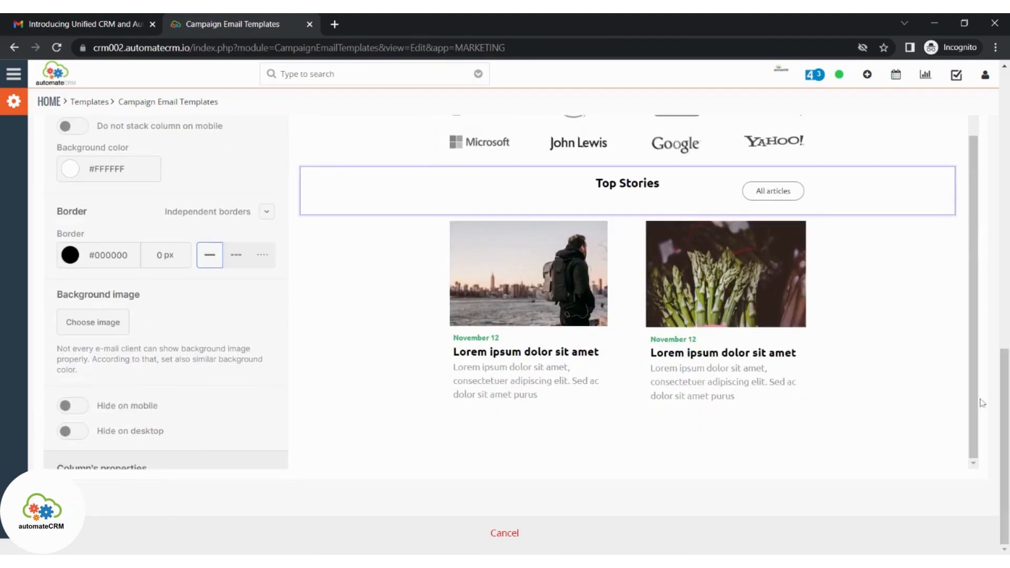
# - Compare with the sample email in Gmail, and delete the Top Stories heading row and both November 12 date lines
pyautogui.click(126, 24)
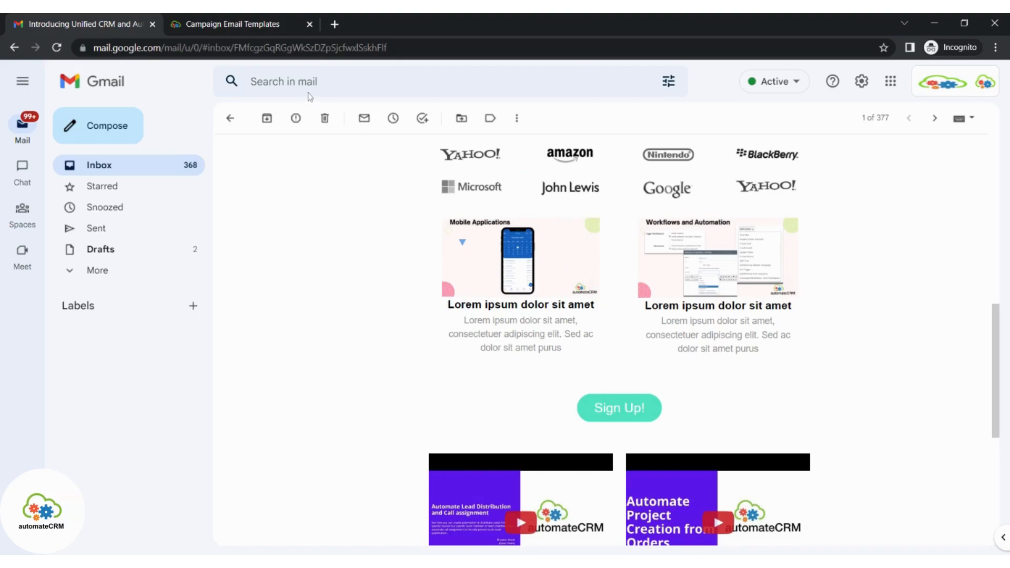
pyautogui.click(236, 24)
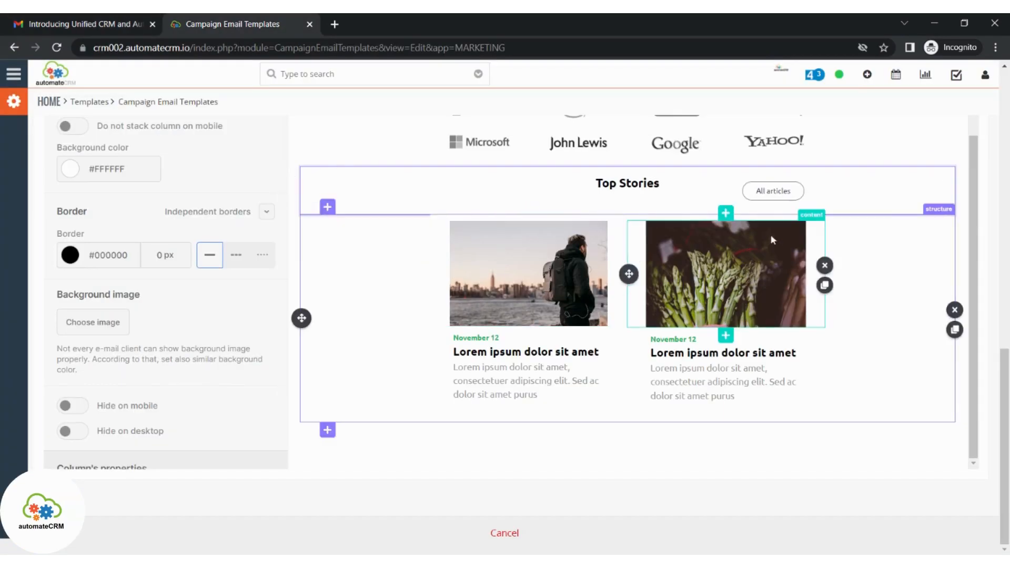
pyautogui.click(954, 182)
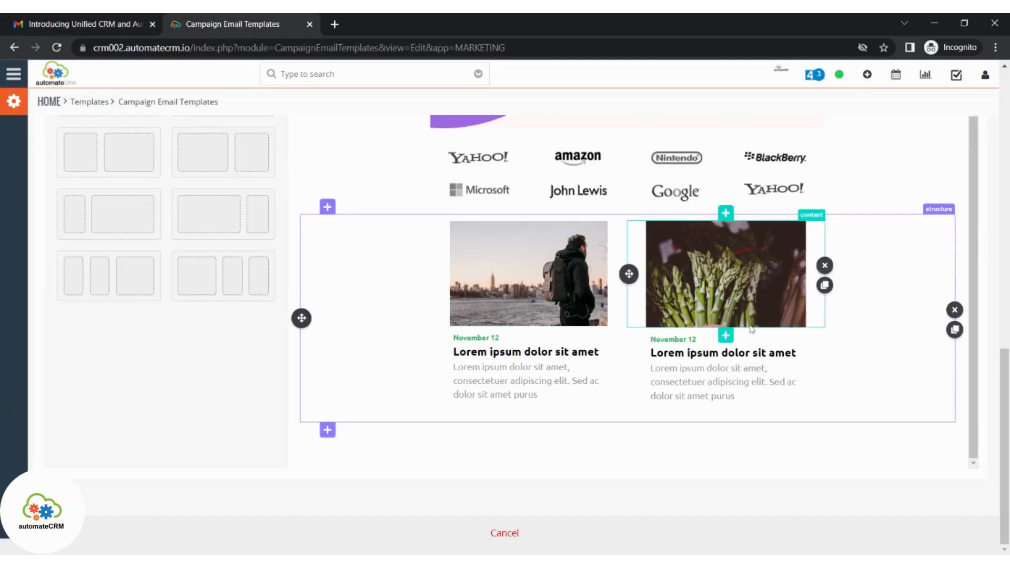
pyautogui.click(824, 327)
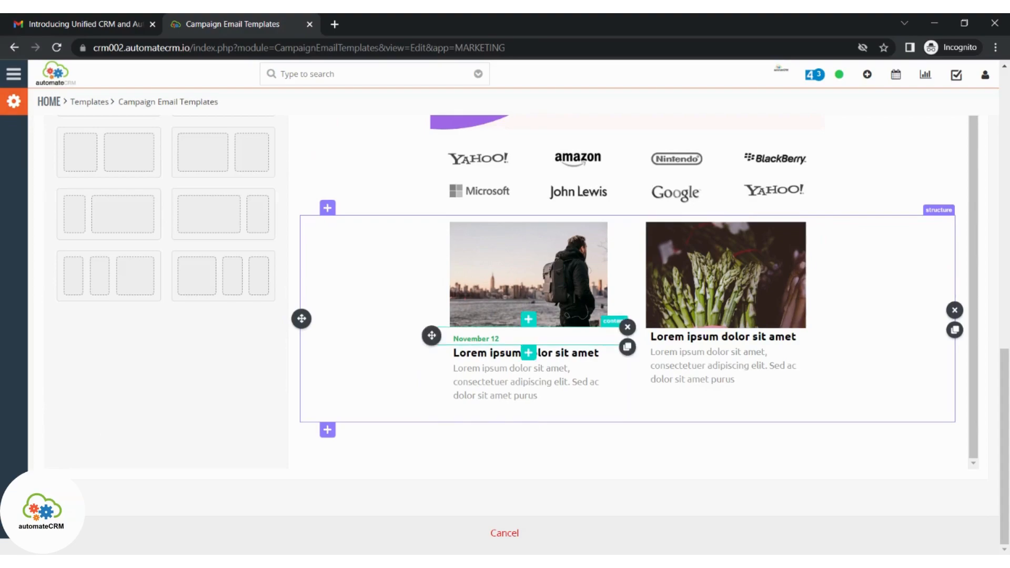
pyautogui.click(627, 327)
pyautogui.scroll(2, 627, 337)
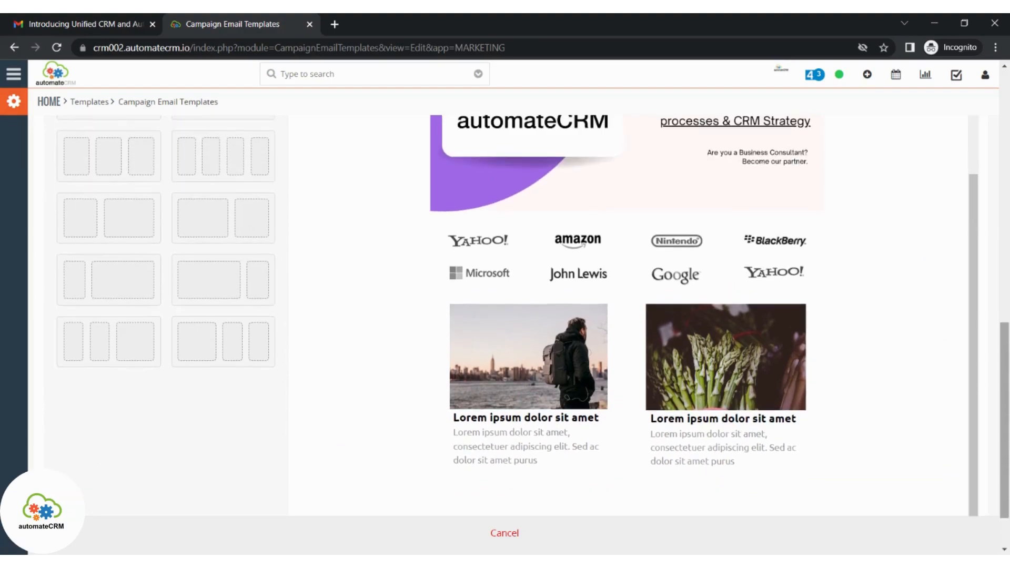
# - Replace the backpacker photo in the first article with Mobile Applications.png from the USP's folder
pyautogui.click(547, 369)
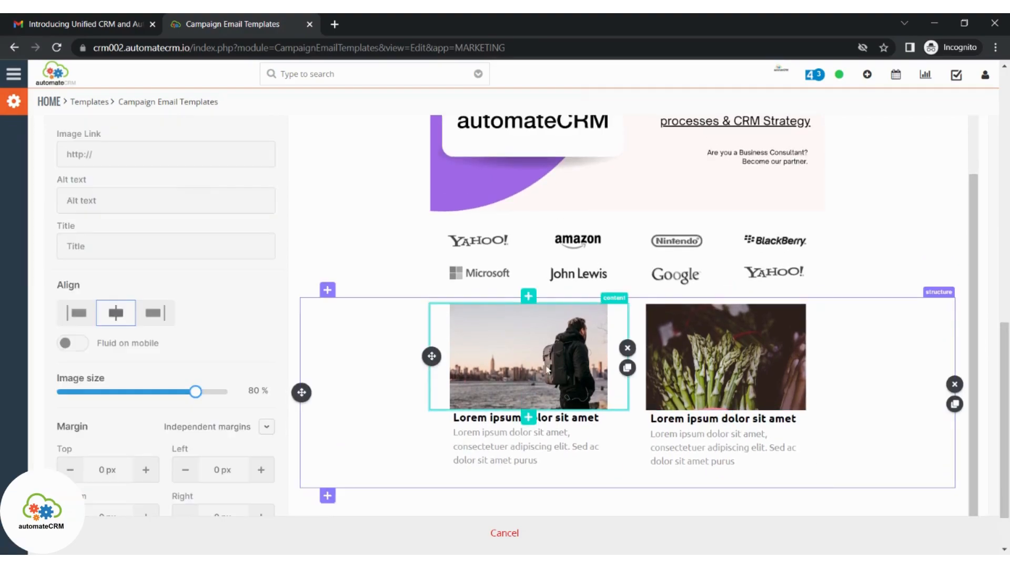
pyautogui.scroll(2, 342, 248)
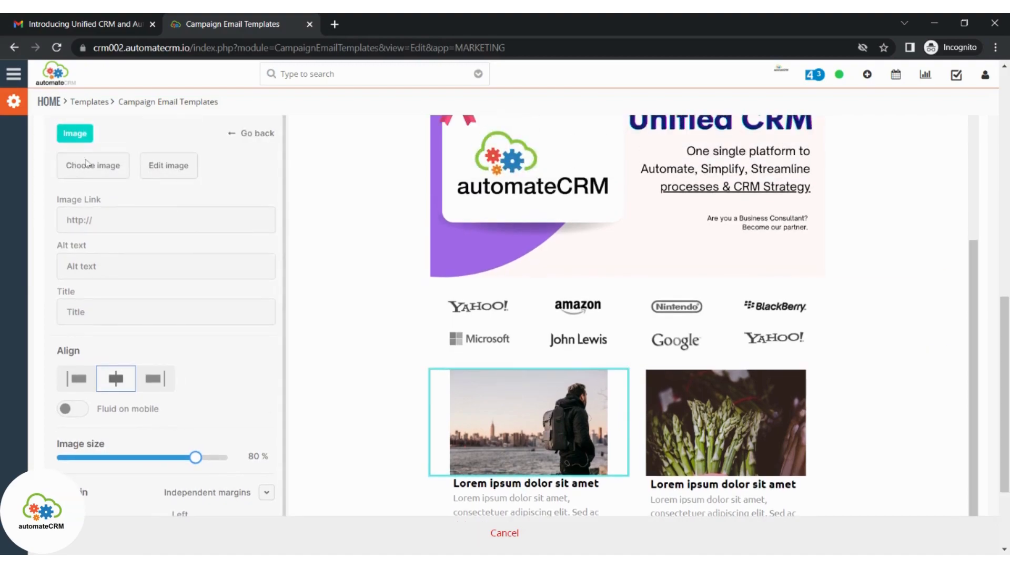
pyautogui.click(101, 173)
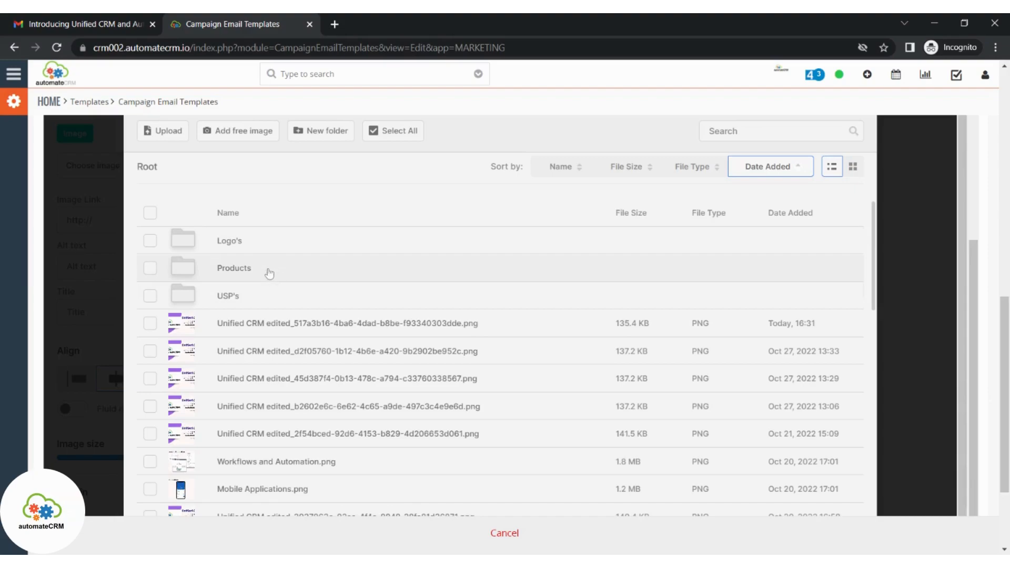
pyautogui.click(262, 299)
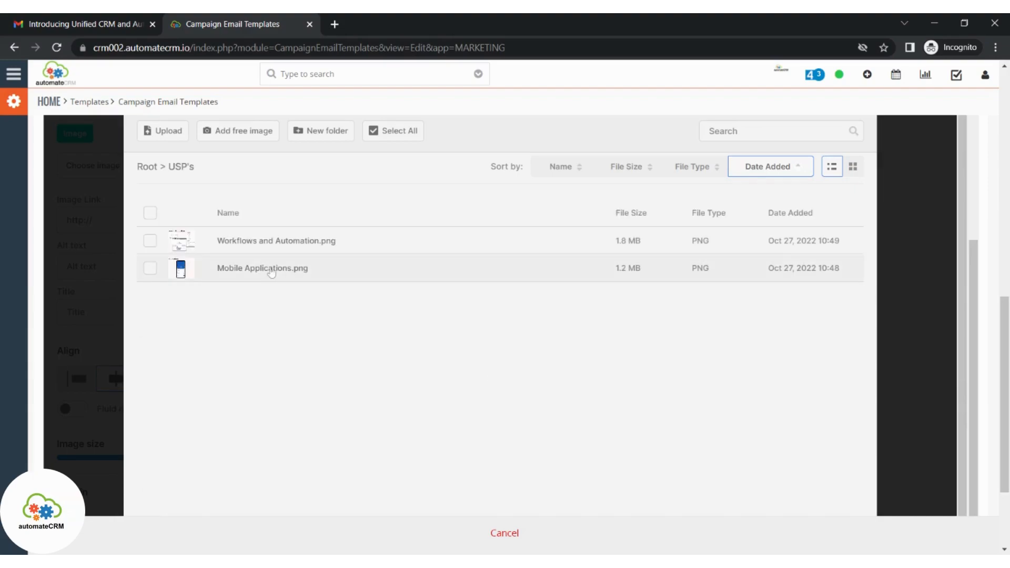
pyautogui.click(271, 271)
# - Replace the asparagus photo in the second article with Workflows and Automation.png from the USP's folder, and review its margin options
pyautogui.click(709, 434)
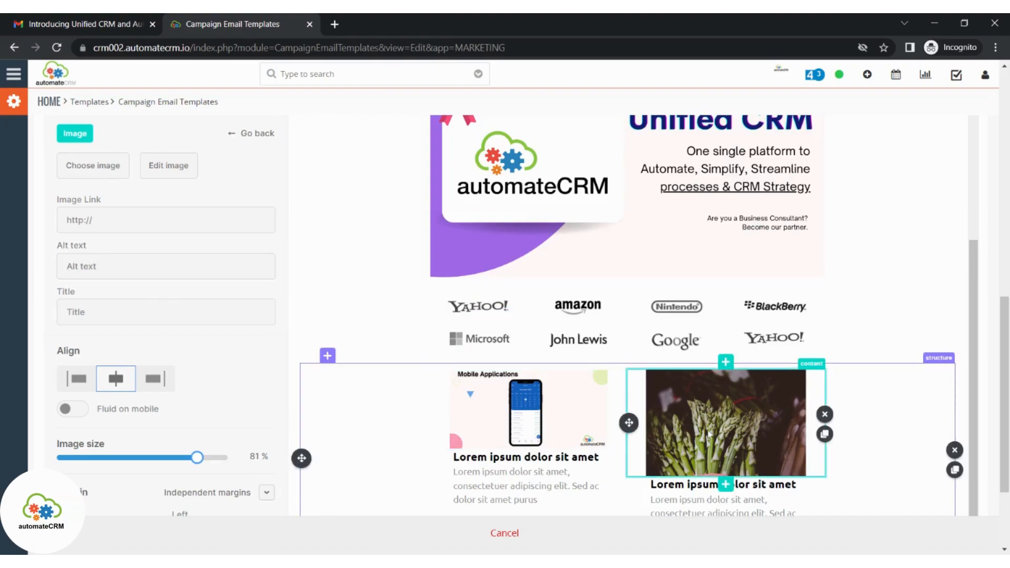
pyautogui.click(112, 171)
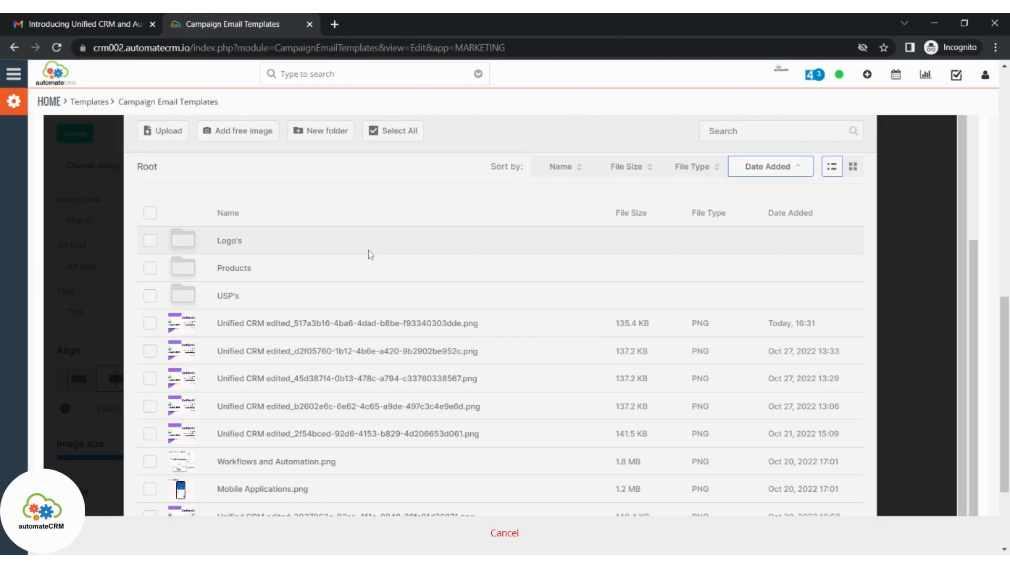
pyautogui.click(323, 296)
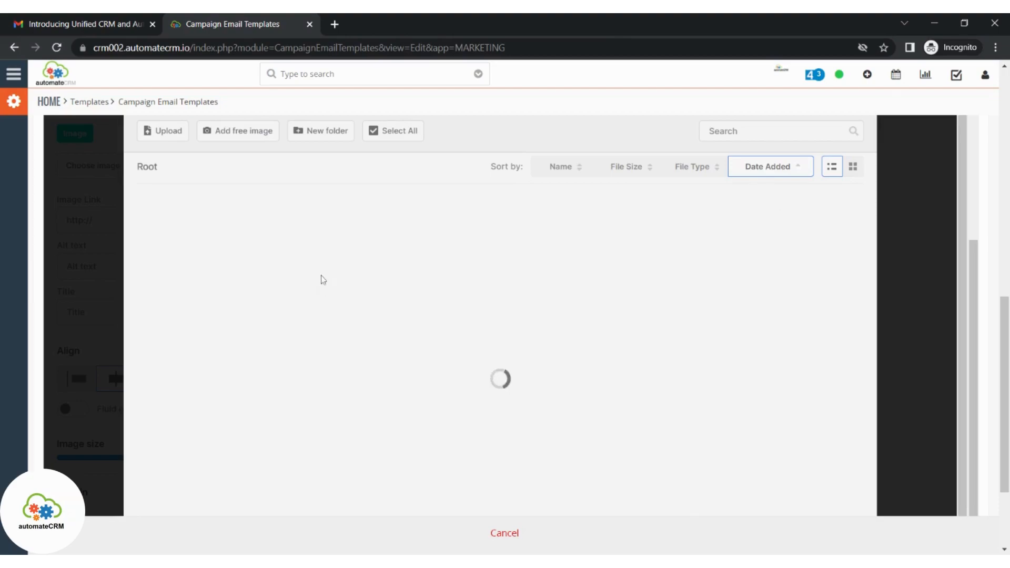
pyautogui.click(322, 278)
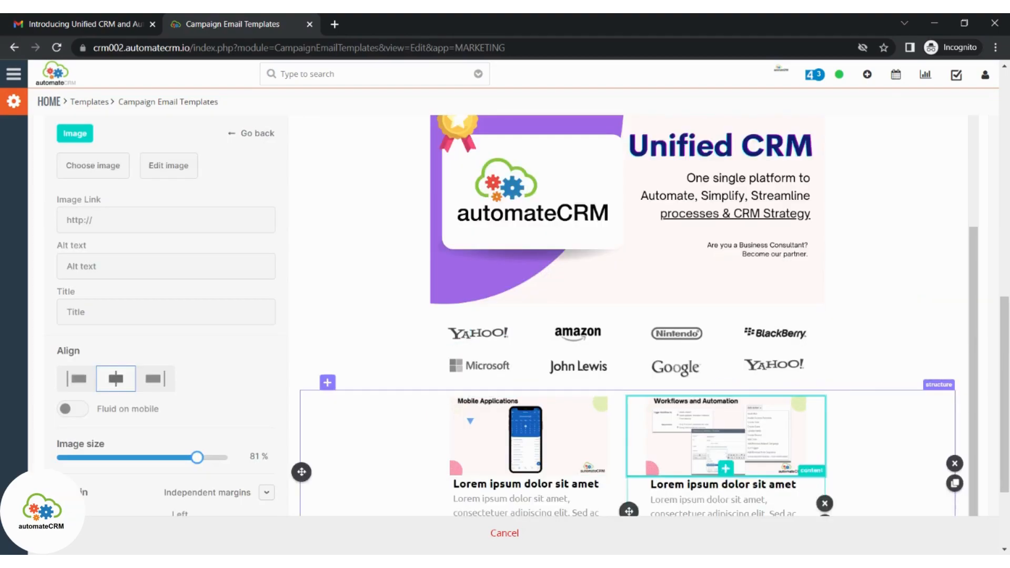
pyautogui.scroll(-2, 986, 417)
pyautogui.scroll(-1, 993, 417)
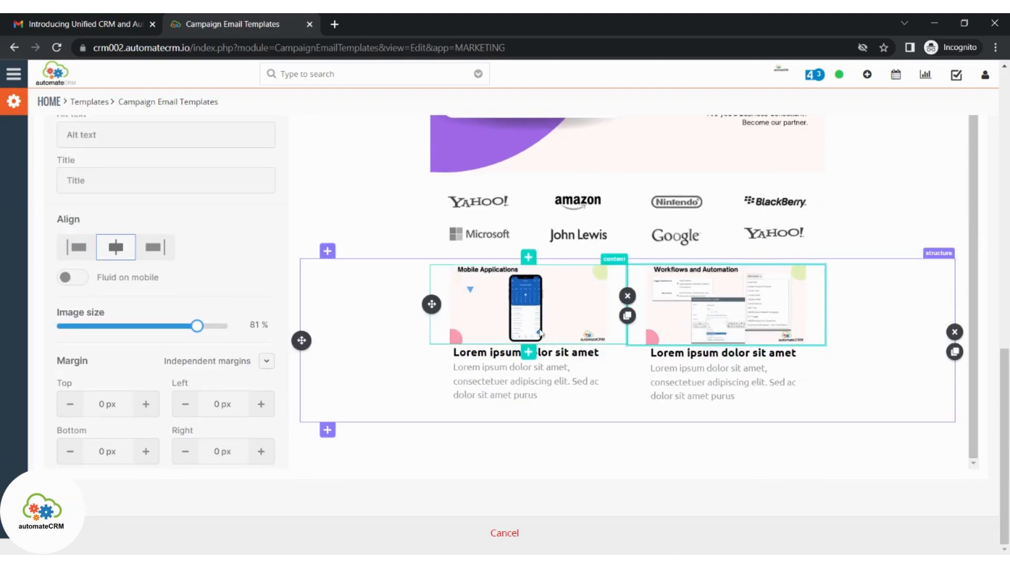
pyautogui.scroll(-2, 273, 336)
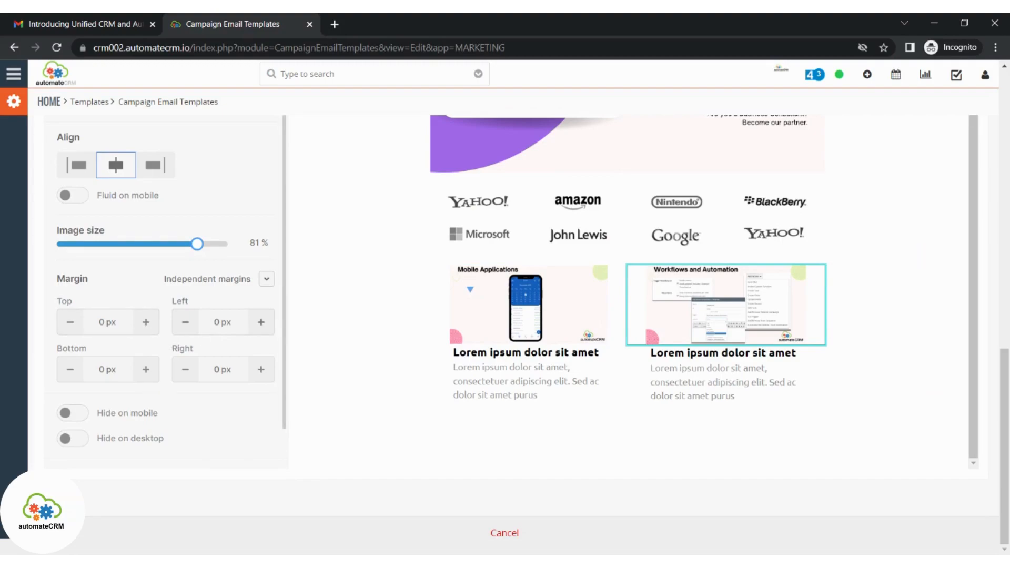
pyautogui.click(266, 279)
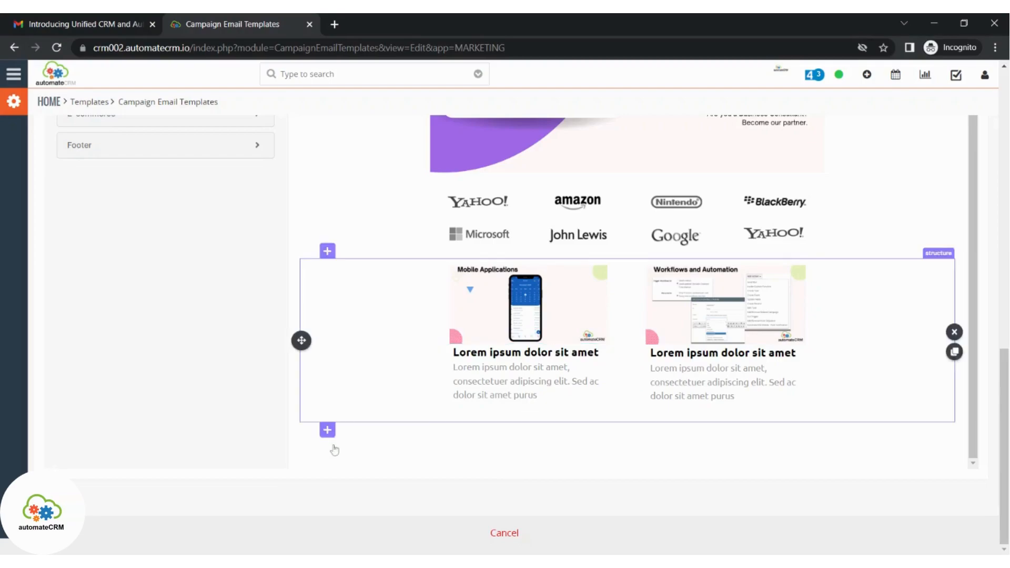
# - Insert a one-column section below the two articles and add a button to it
pyautogui.click(328, 430)
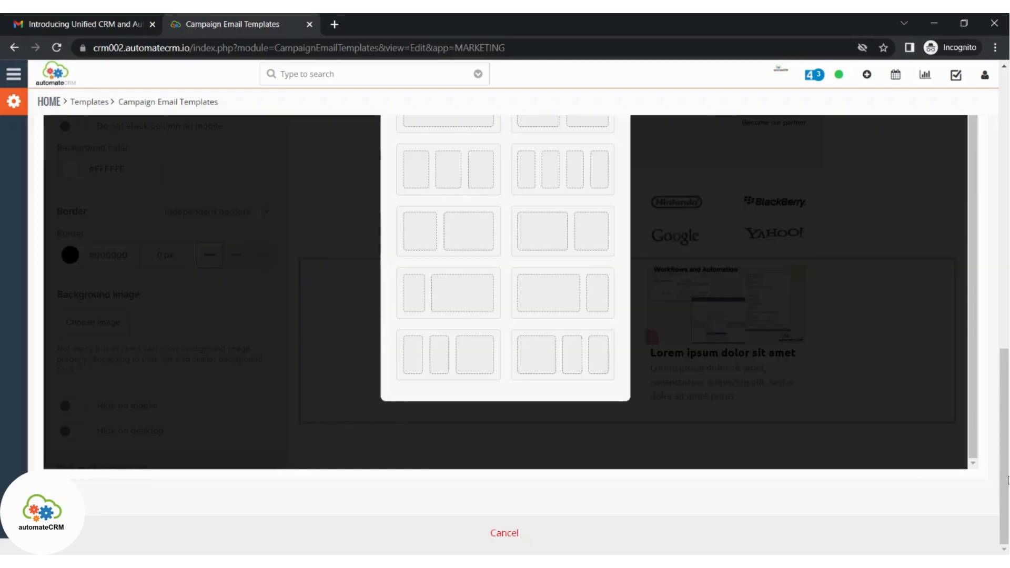
pyautogui.scroll(1, 822, 438)
pyautogui.click(461, 187)
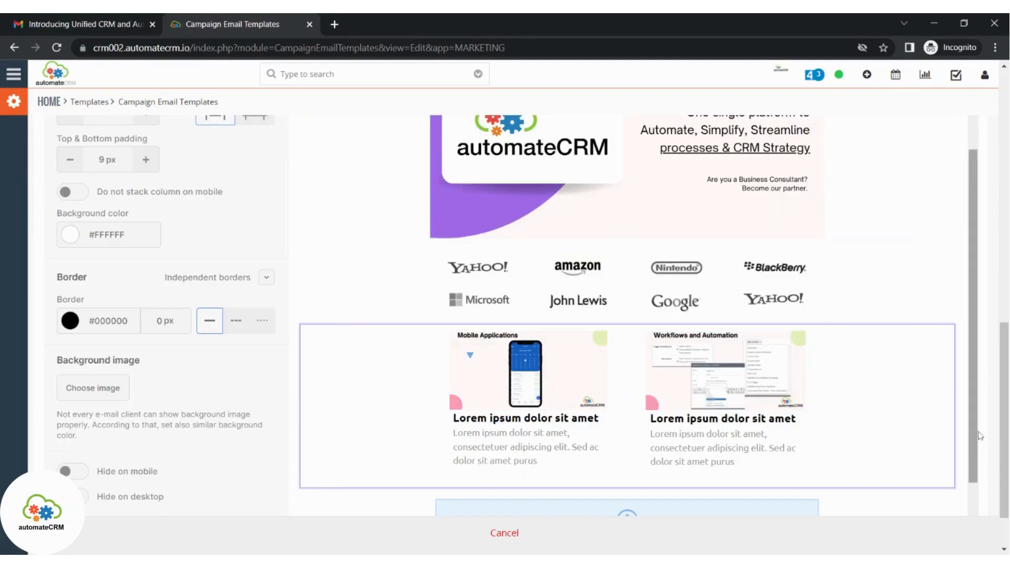
pyautogui.moveTo(977, 435); pyautogui.dragTo(976, 476)
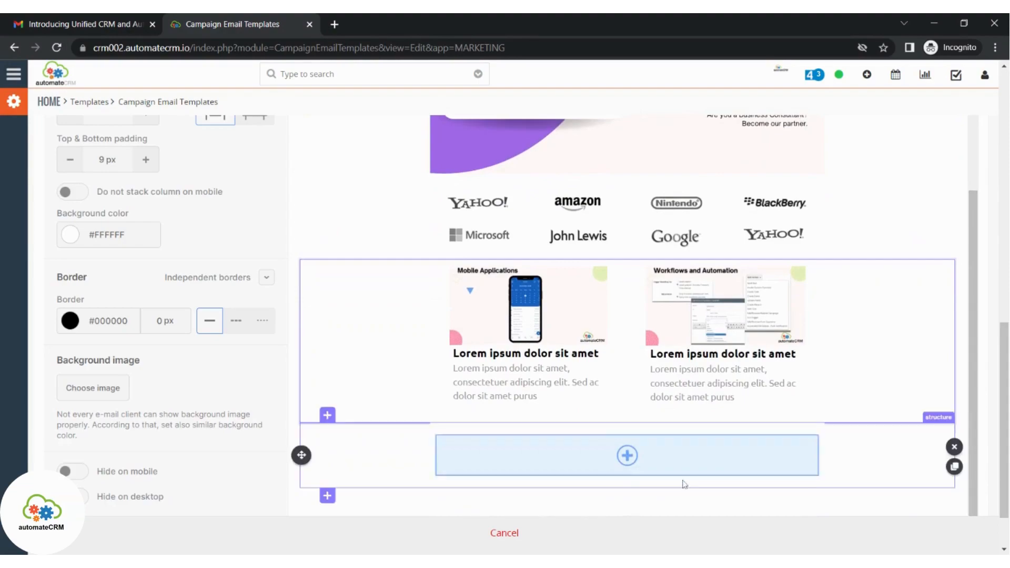
pyautogui.click(627, 455)
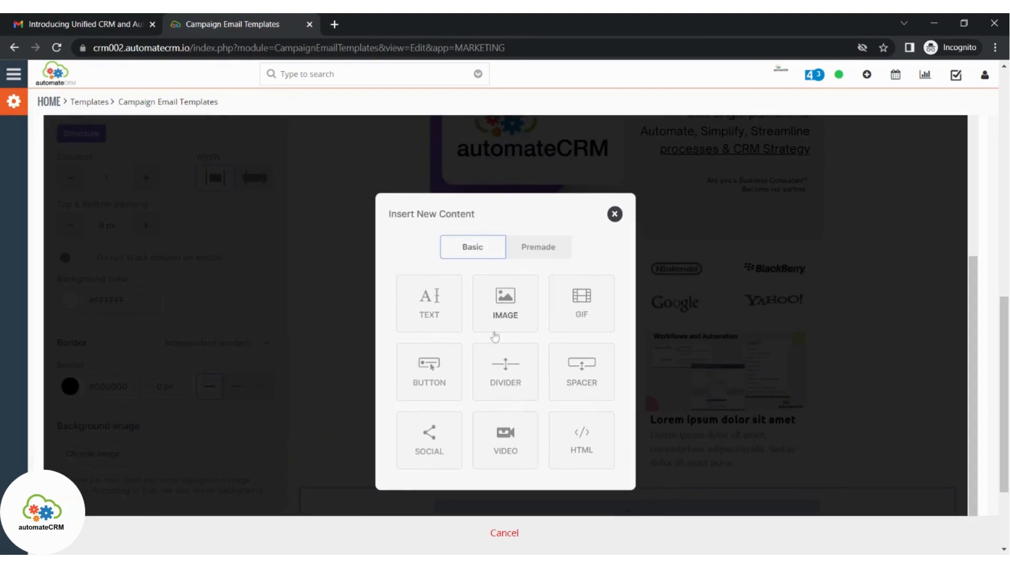
pyautogui.click(437, 377)
pyautogui.scroll(-2, 438, 377)
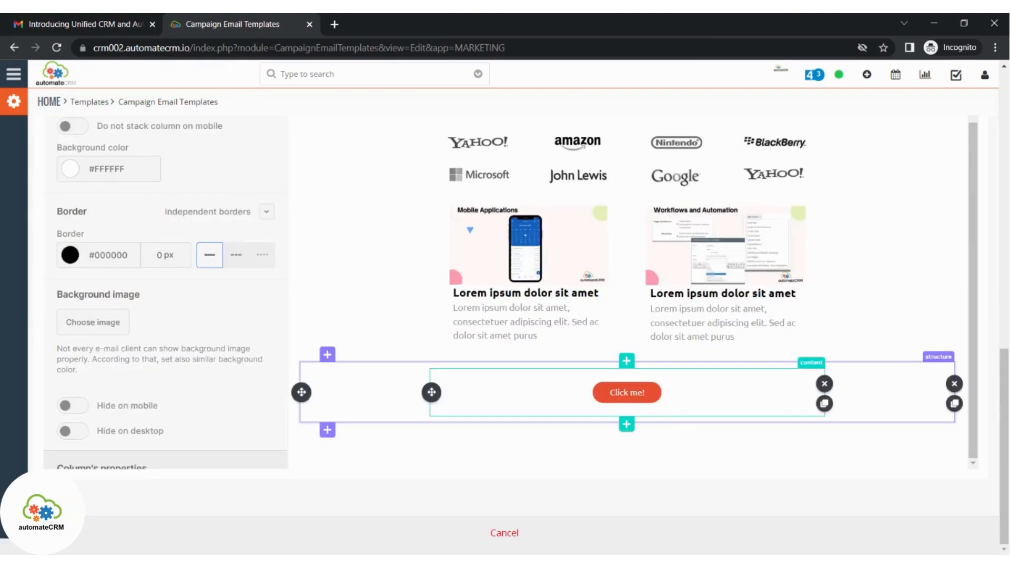
# - Replace the new button's text with "Sign Up!"
pyautogui.click(645, 393)
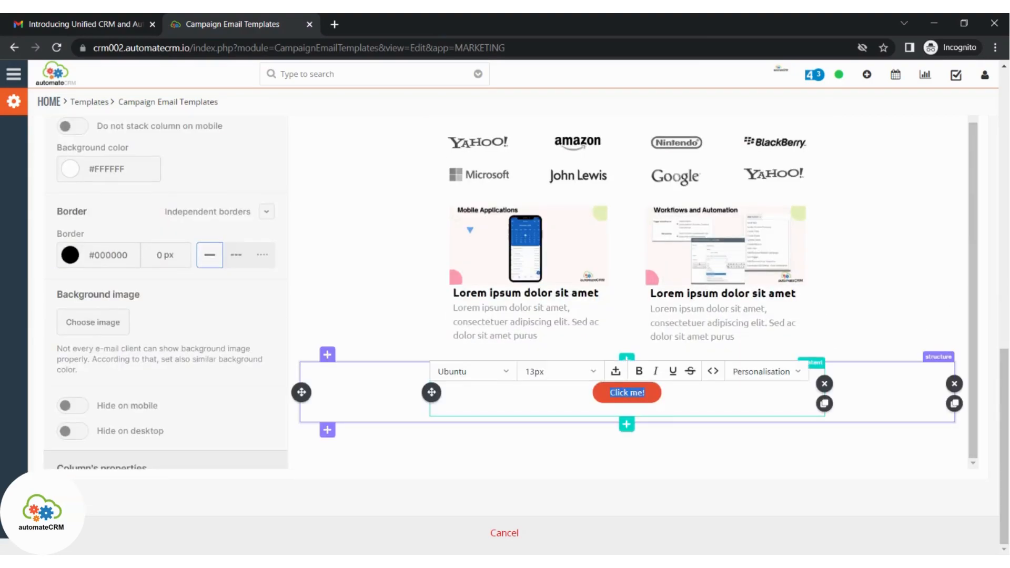
pyautogui.press('BackSpace')
pyautogui.write('Sig')
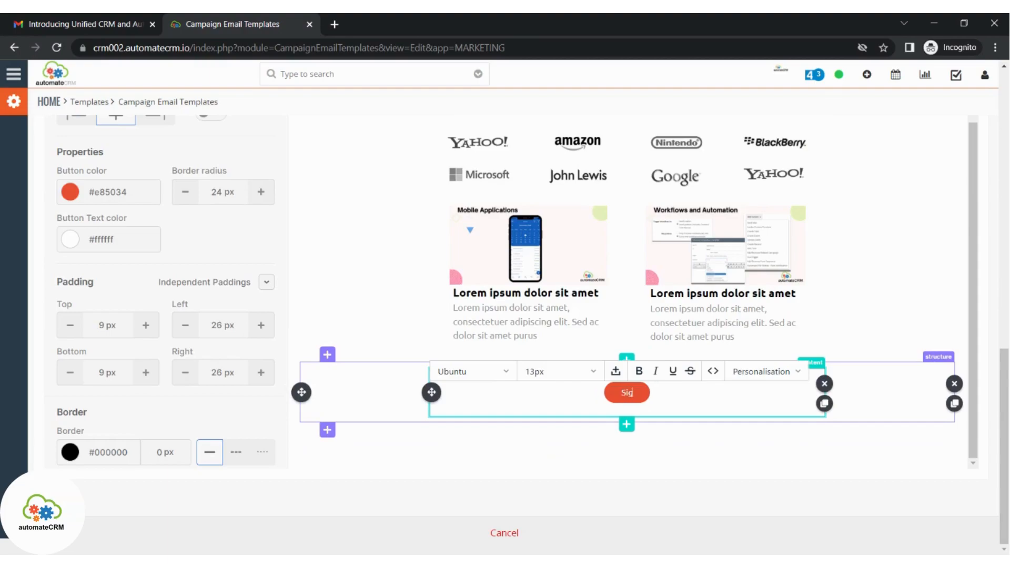
pyautogui.write('n Up!')
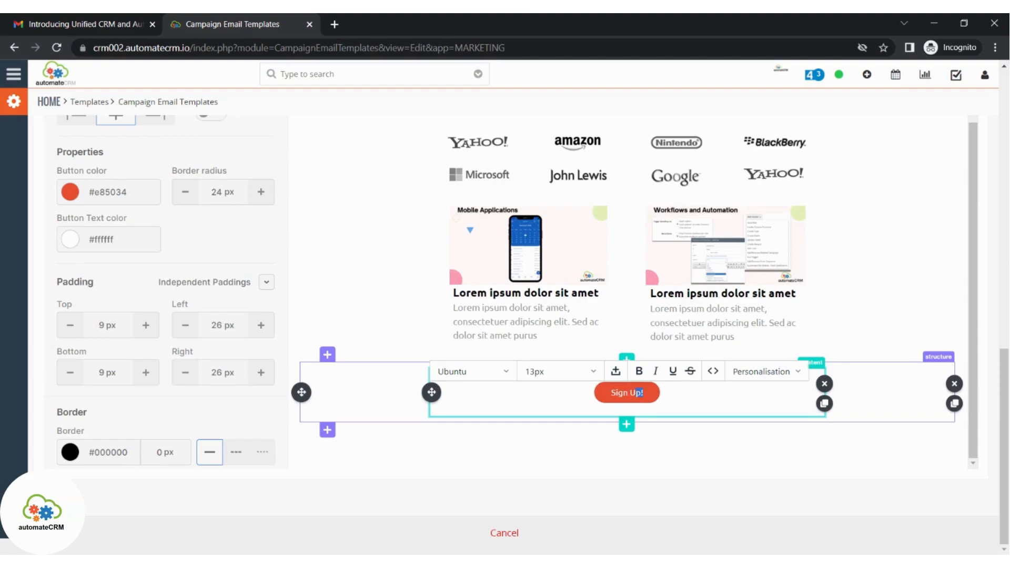
# - Set the Sign Up! button's font size to 20px and its button color to turquoise #50E3C2
pyautogui.click(592, 374)
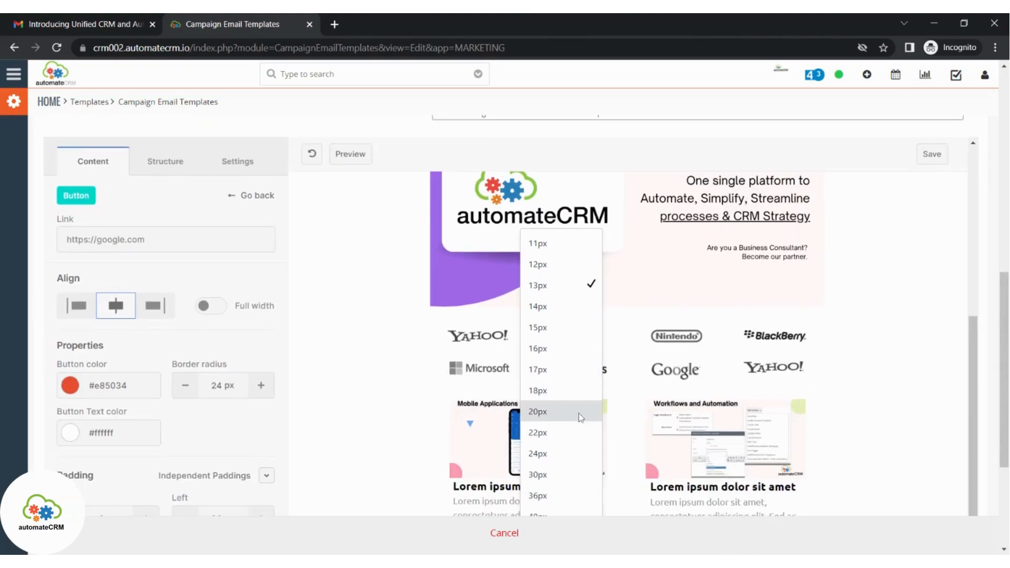
pyautogui.click(584, 414)
pyautogui.scroll(-4, 1006, 409)
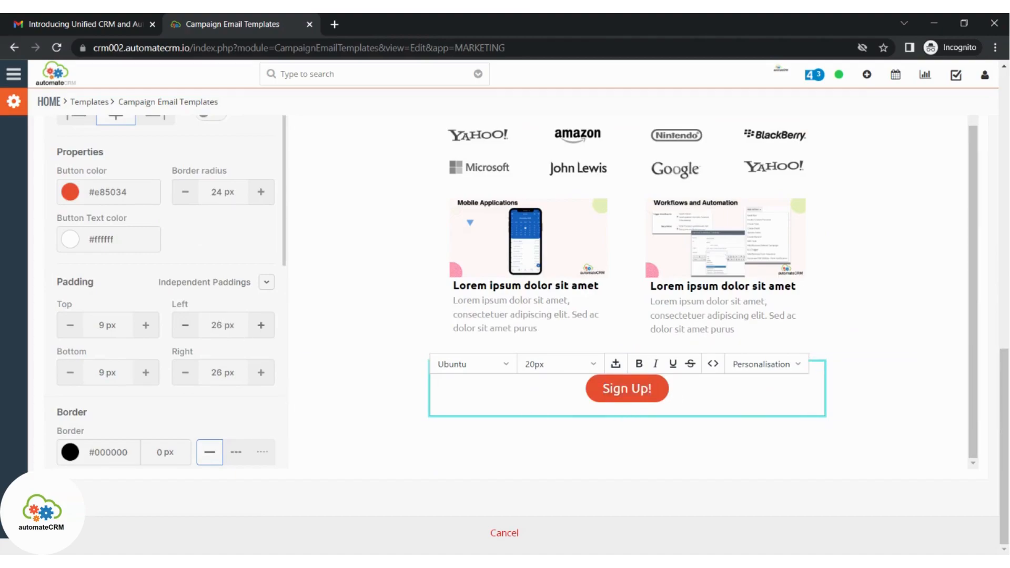
pyautogui.click(69, 192)
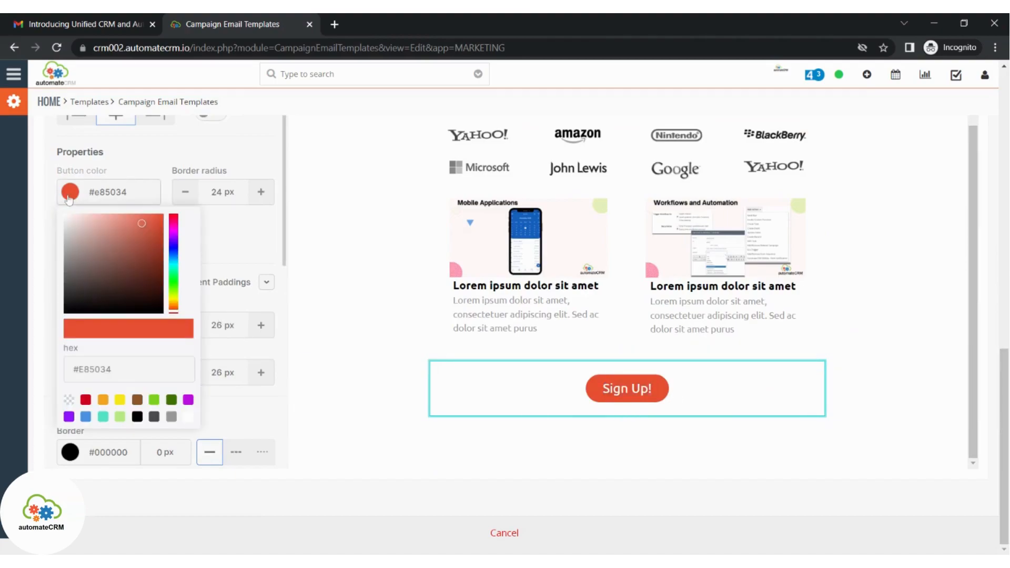
pyautogui.click(102, 416)
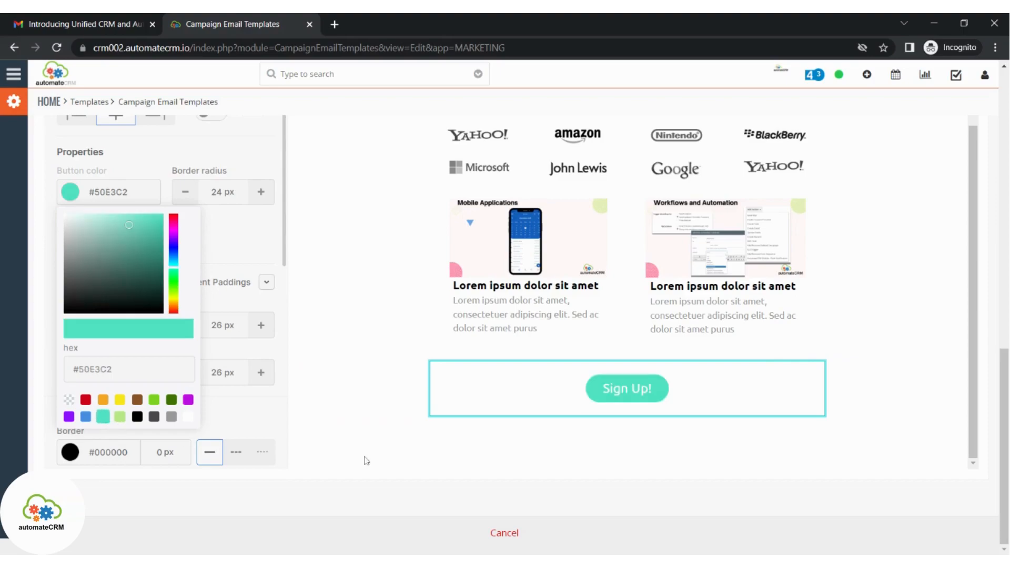
pyautogui.scroll(5, 942, 446)
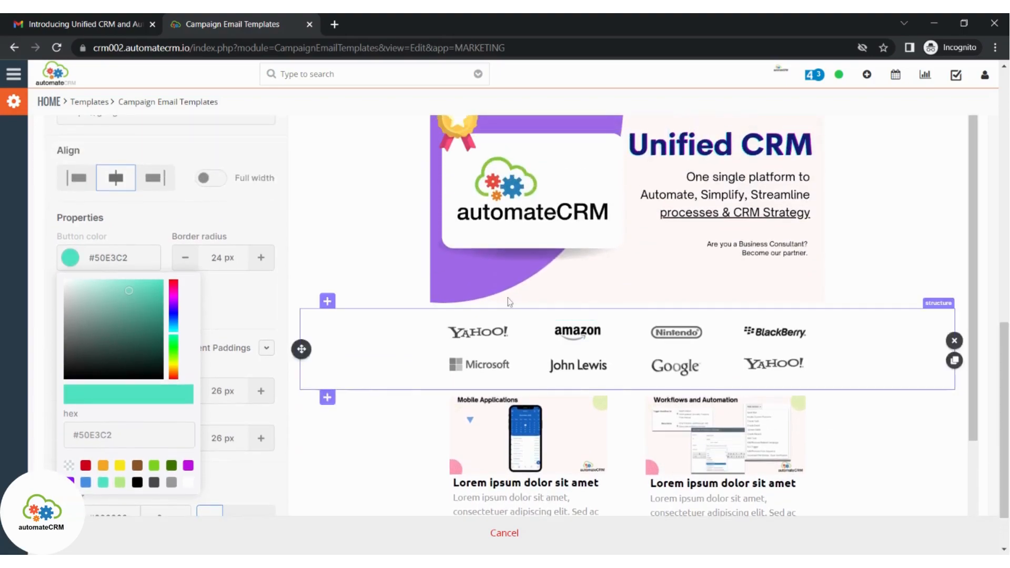
pyautogui.scroll(2, 838, 406)
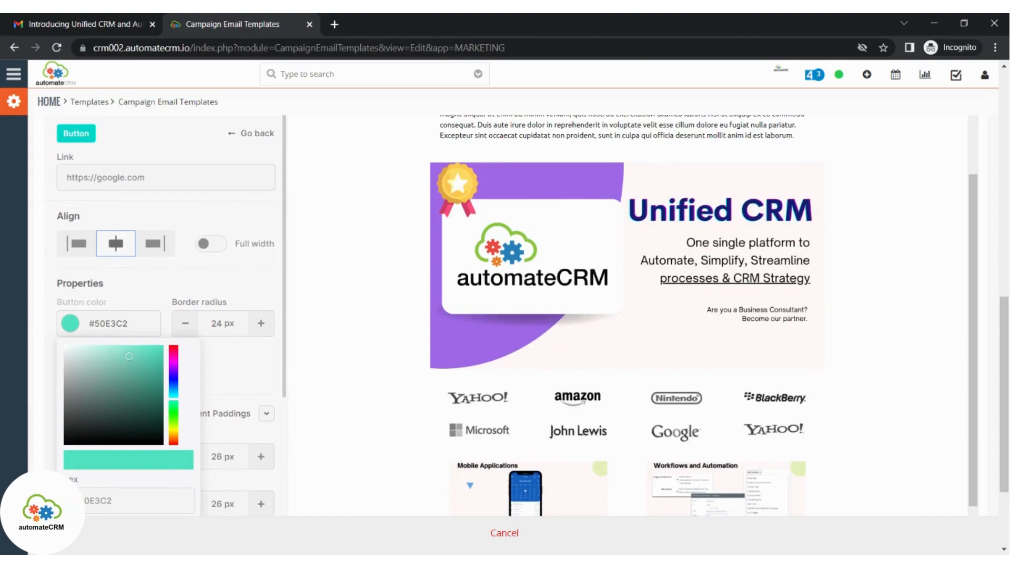
pyautogui.click(166, 178)
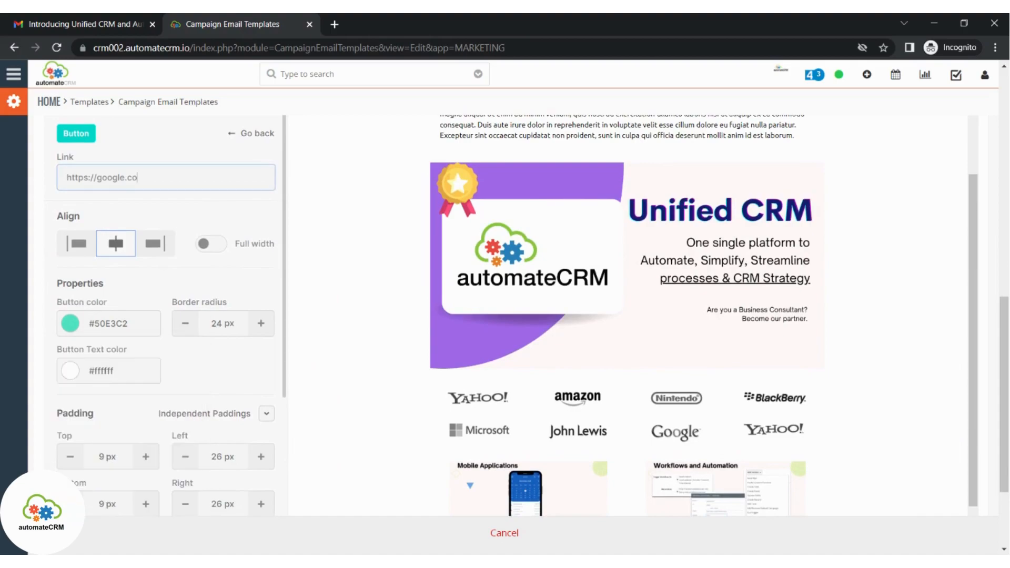
pyautogui.press('BackSpace')
pyautogui.press('BackSpace')
pyautogui.press('BackSpace')
pyautogui.press('BackSpace')
pyautogui.press('BackSpace')
pyautogui.press('BackSpace')
pyautogui.press('BackSpace')
pyautogui.press('BackSpace')
pyautogui.press('BackSpace')
pyautogui.write('sg6.automatecrm.io/site/contact-us/')
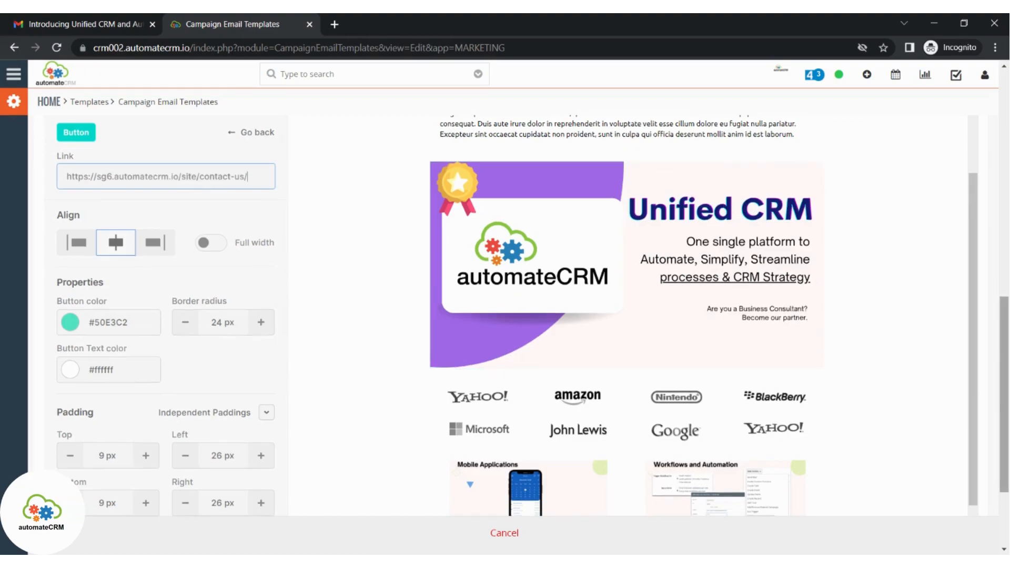
pyautogui.scroll(-3, 983, 395)
pyautogui.scroll(-3, 920, 397)
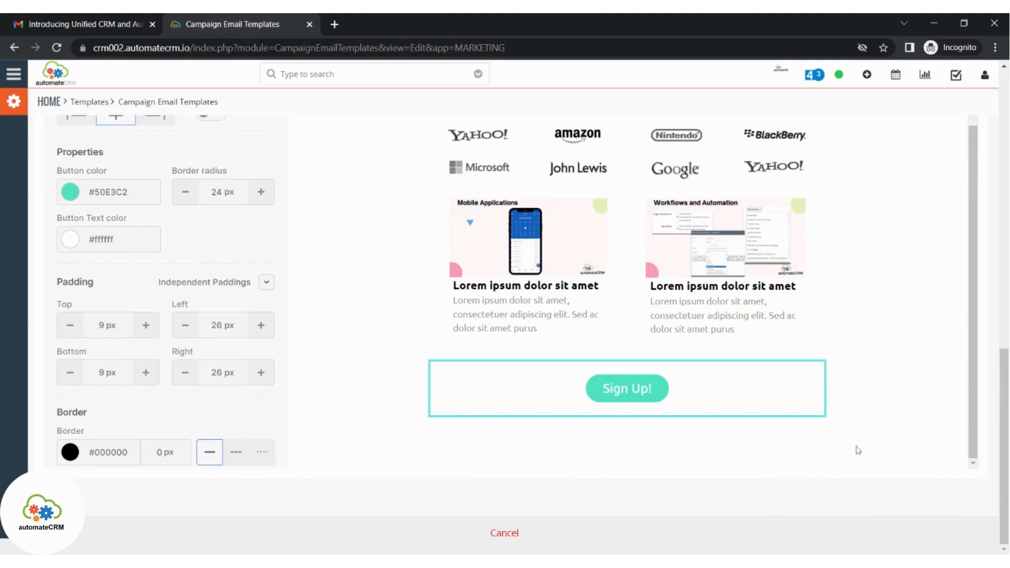
# - Check the sample email in Gmail, then return to the template editor and insert a two-column section below the Sign Up! button
pyautogui.click(100, 26)
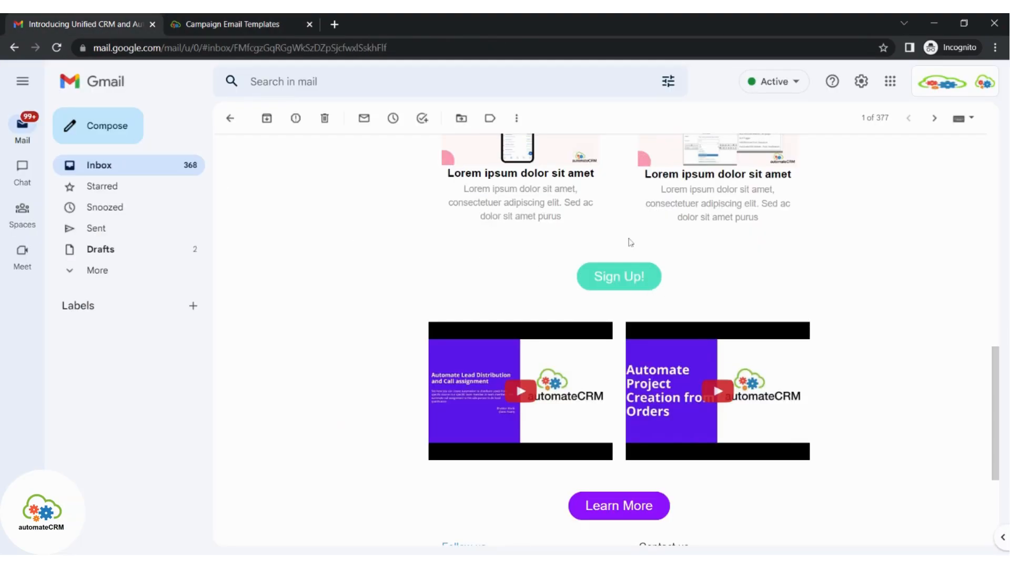
pyautogui.scroll(-1, 707, 297)
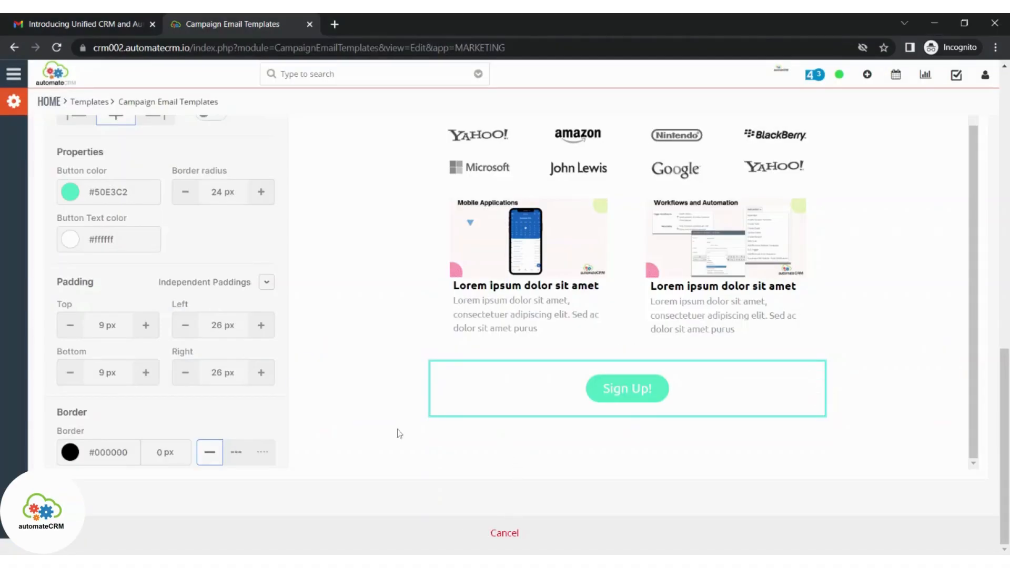
pyautogui.click(328, 430)
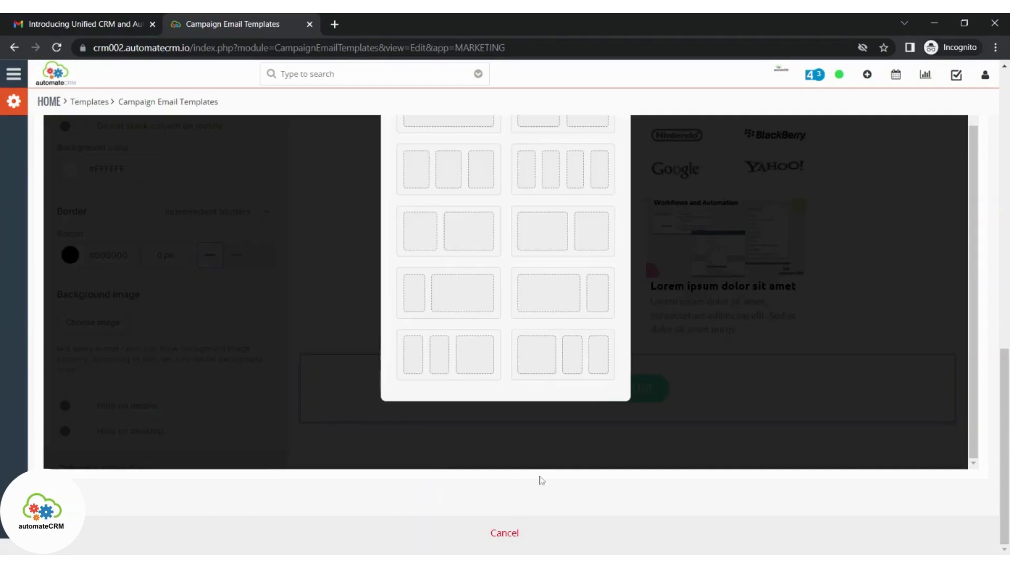
pyautogui.scroll(2, 847, 413)
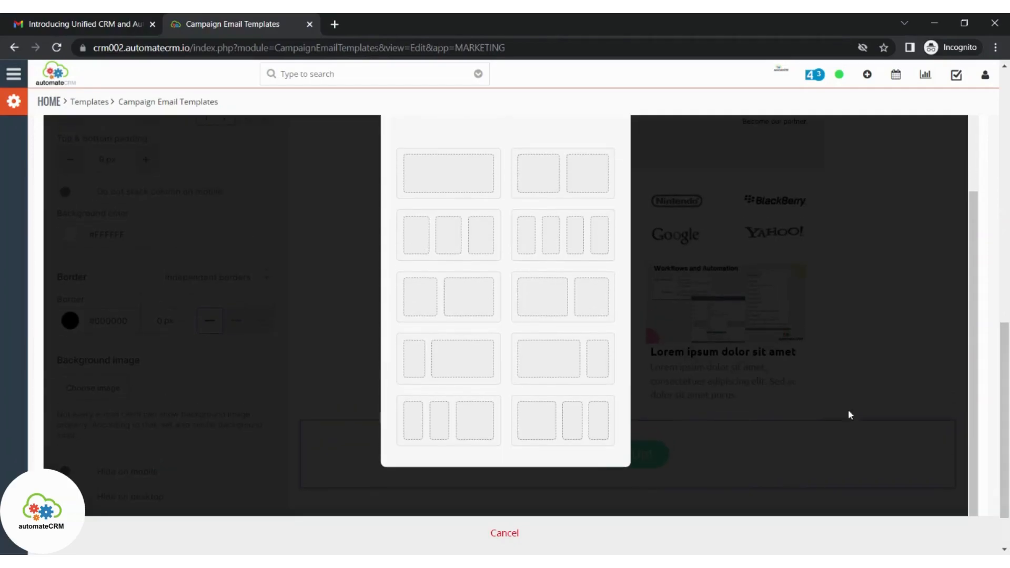
pyautogui.click(564, 181)
pyautogui.scroll(-4, 842, 421)
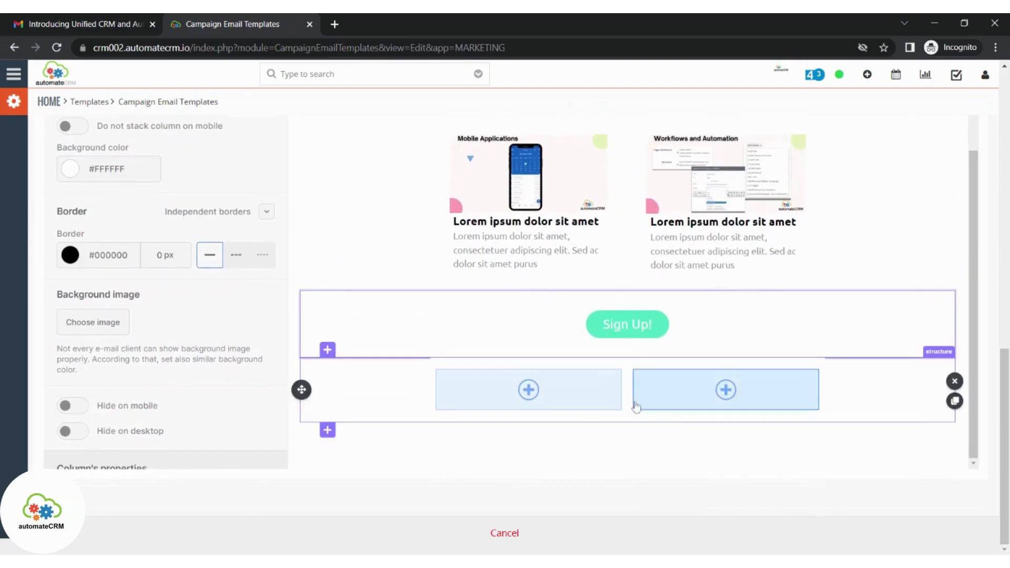
# - Add a video block to each column of the new two-column section
pyautogui.click(528, 390)
pyautogui.scroll(3, 909, 430)
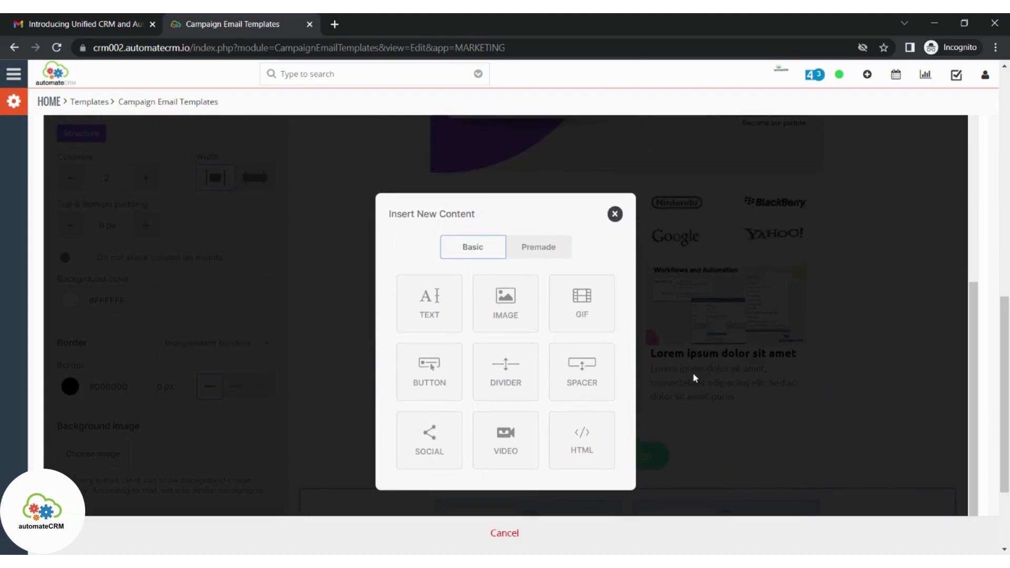
pyautogui.click(512, 433)
pyautogui.scroll(-3, 631, 421)
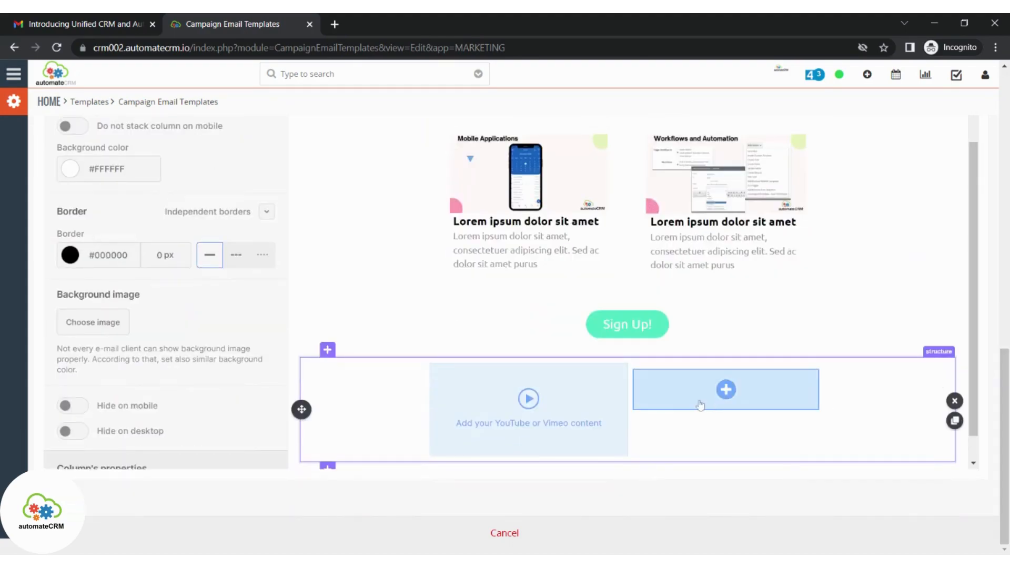
pyautogui.click(724, 394)
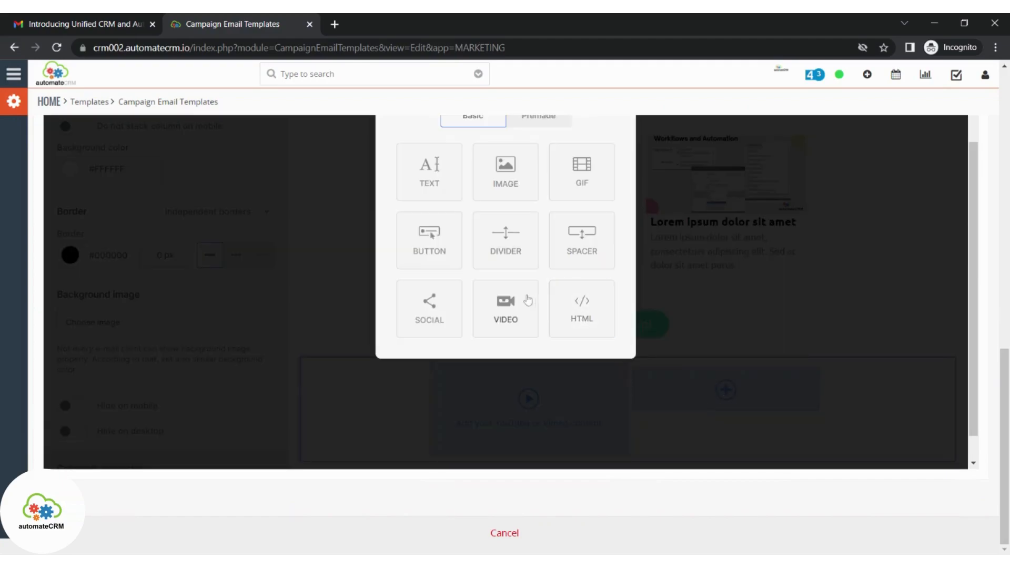
pyautogui.click(514, 315)
pyautogui.scroll(-1, 919, 386)
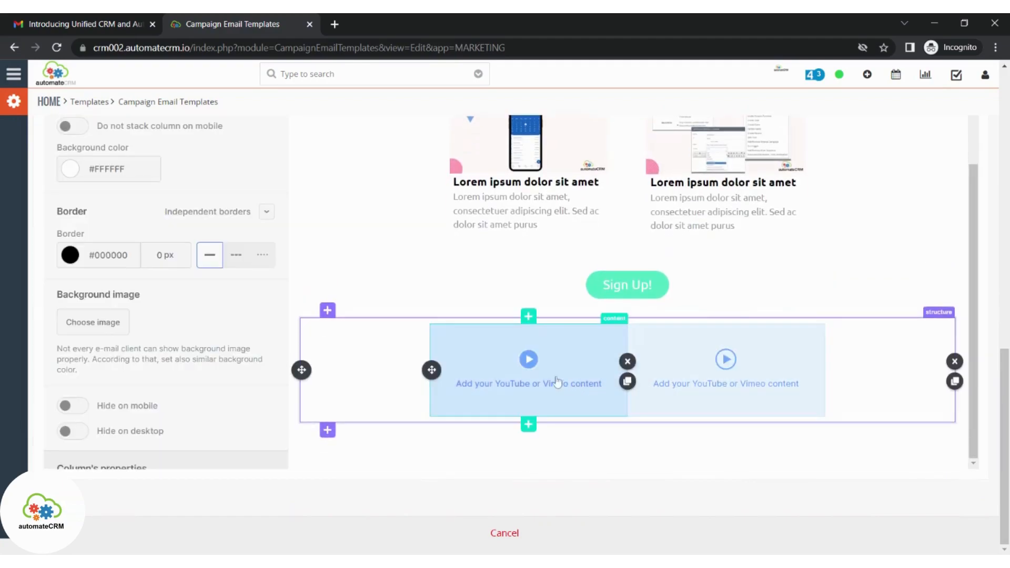
pyautogui.click(521, 377)
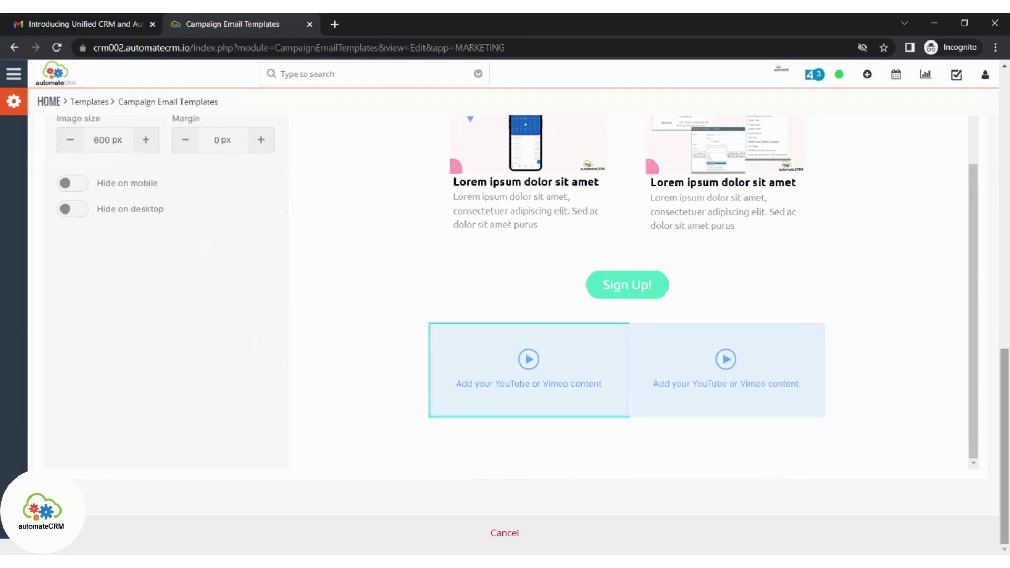
pyautogui.scroll(4, 569, 400)
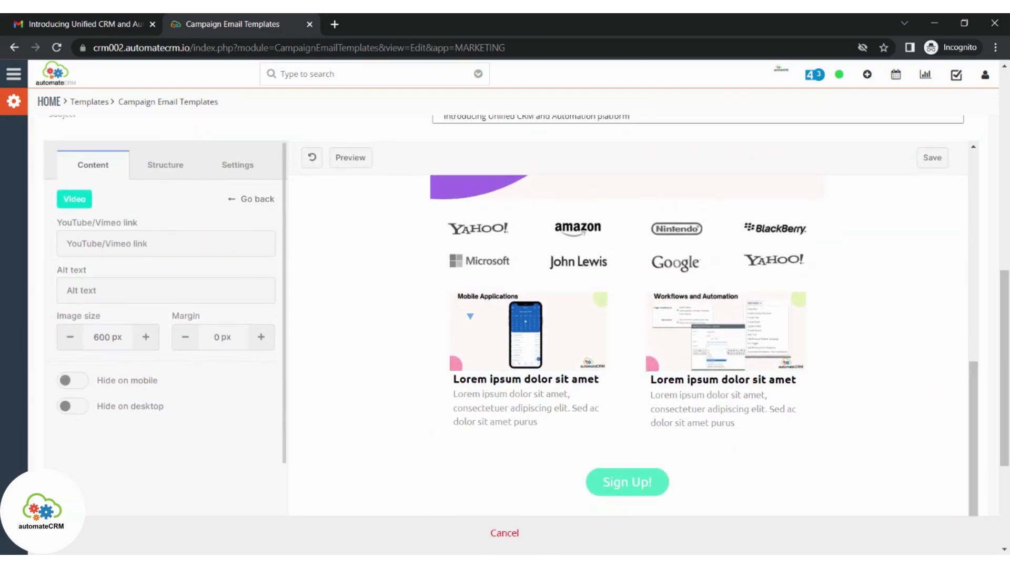
pyautogui.click(165, 244)
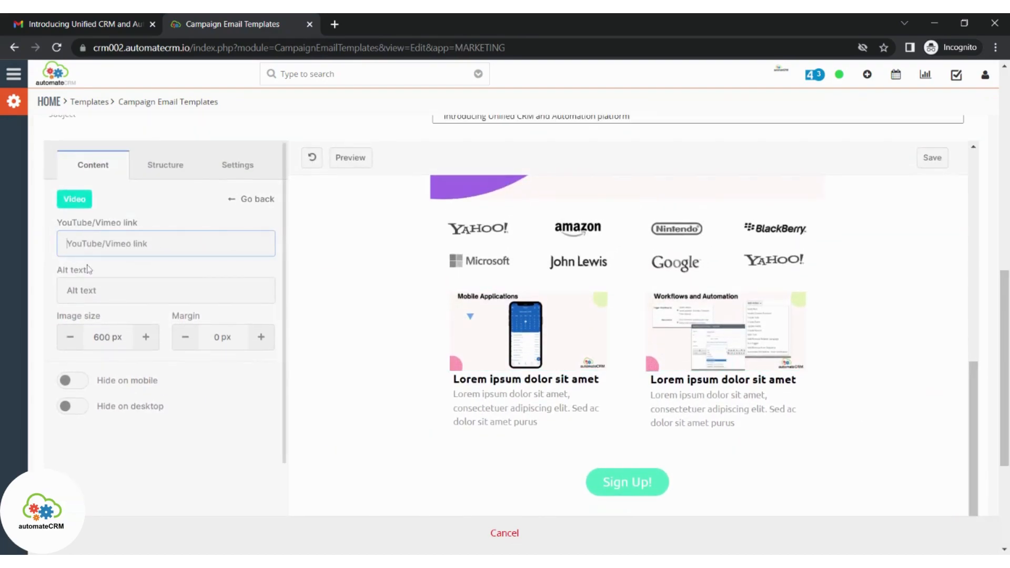
pyautogui.write('https://youtu.be/KzOT_F3yRnQ')
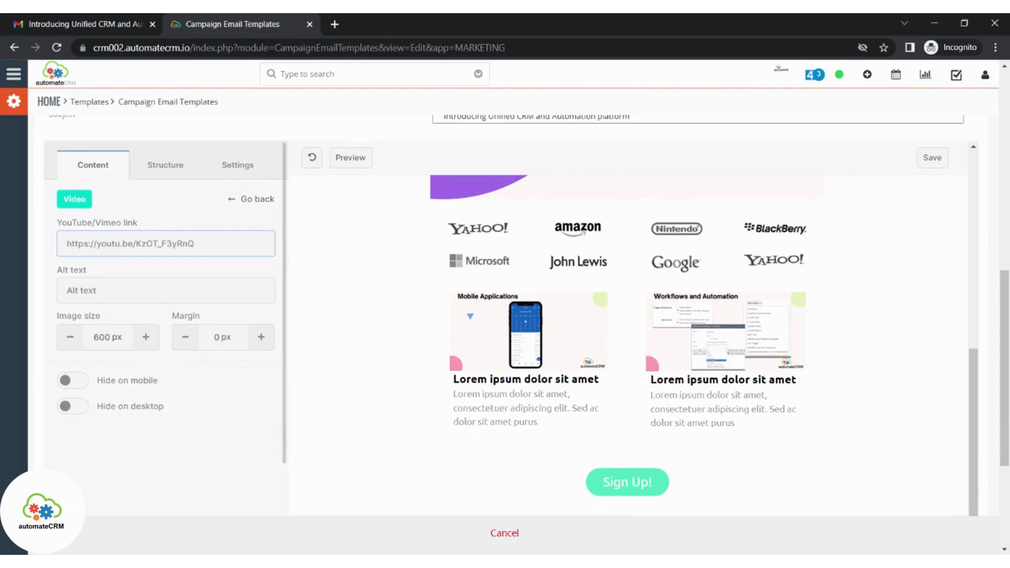
pyautogui.scroll(-4, 987, 390)
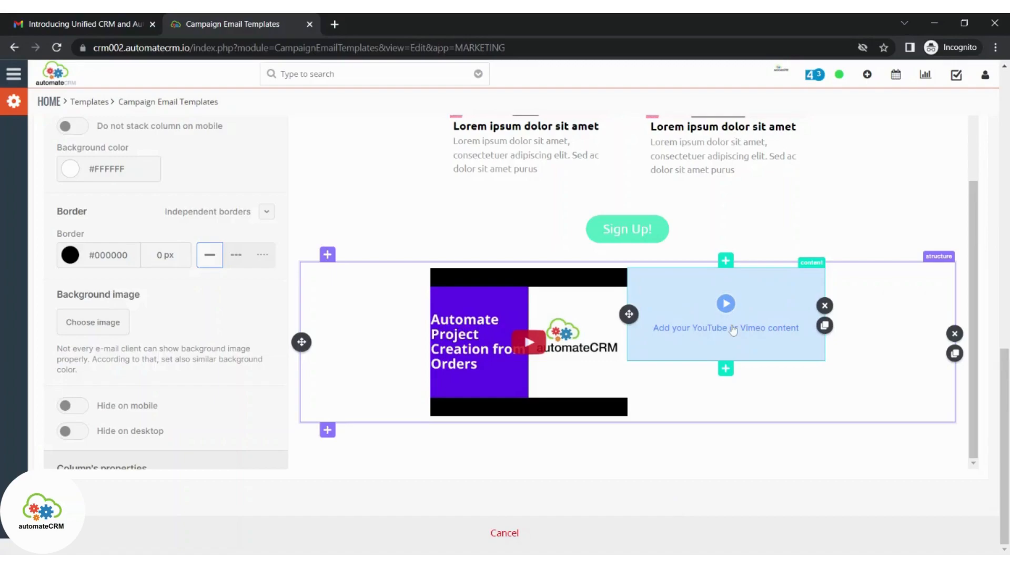
pyautogui.click(733, 330)
pyautogui.scroll(5, 897, 410)
pyautogui.click(234, 245)
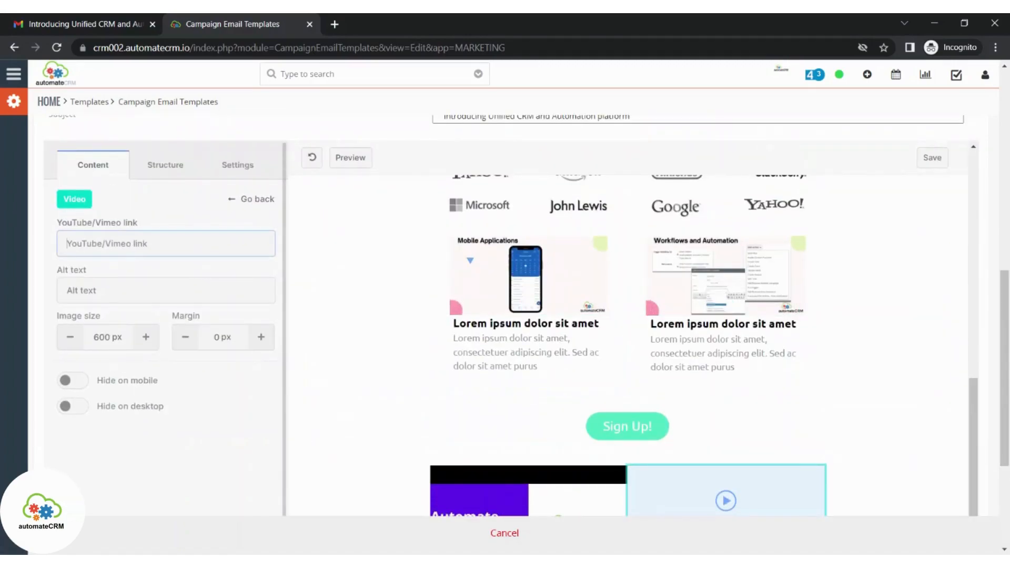
pyautogui.write('https://youtu.be/KzOT_F3yRnQ')
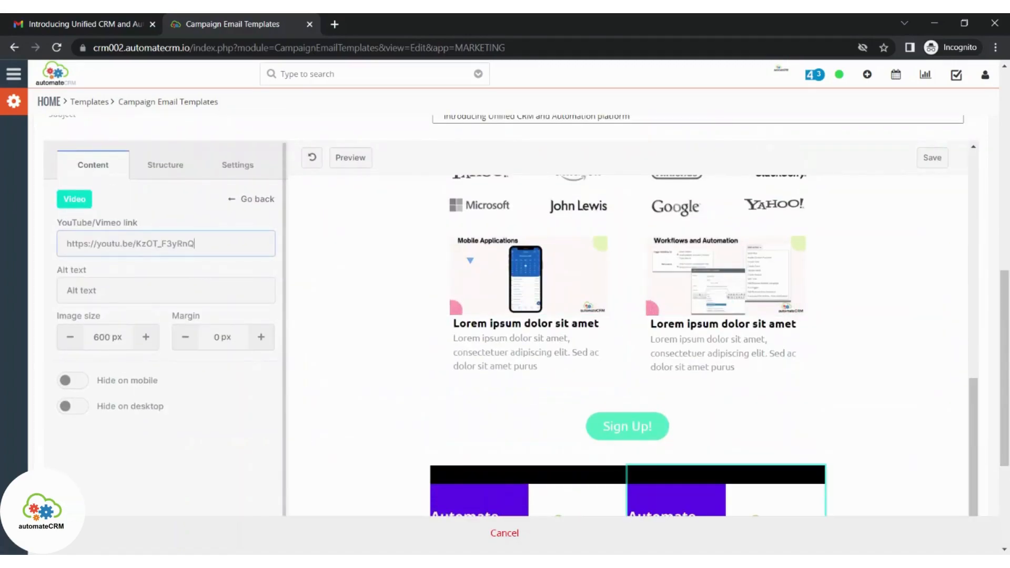
pyautogui.scroll(-4, 887, 381)
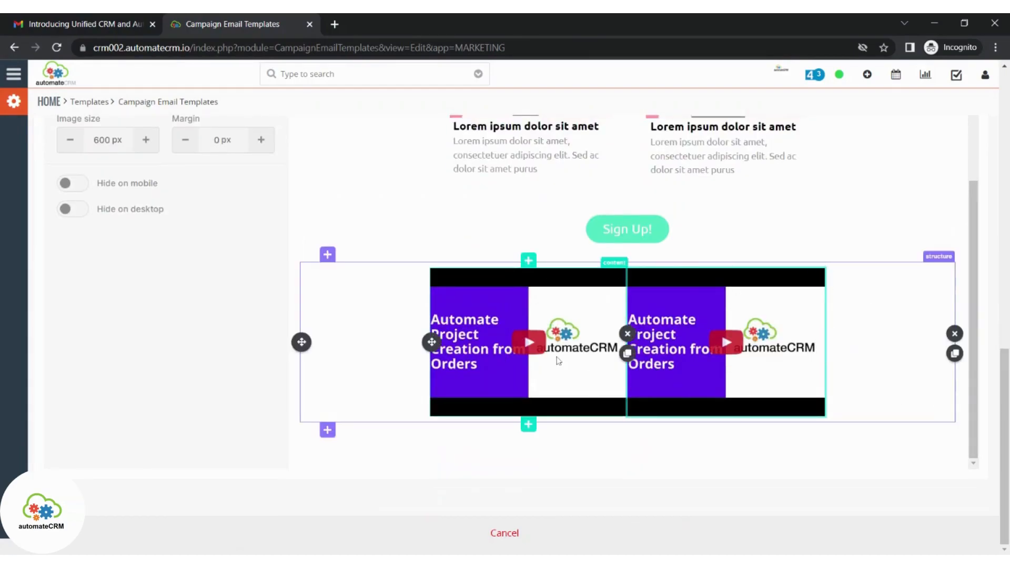
# - Check the sample email in Gmail, then duplicate the Sign Up! section in the template editor and move the copy below the videos
pyautogui.click(98, 30)
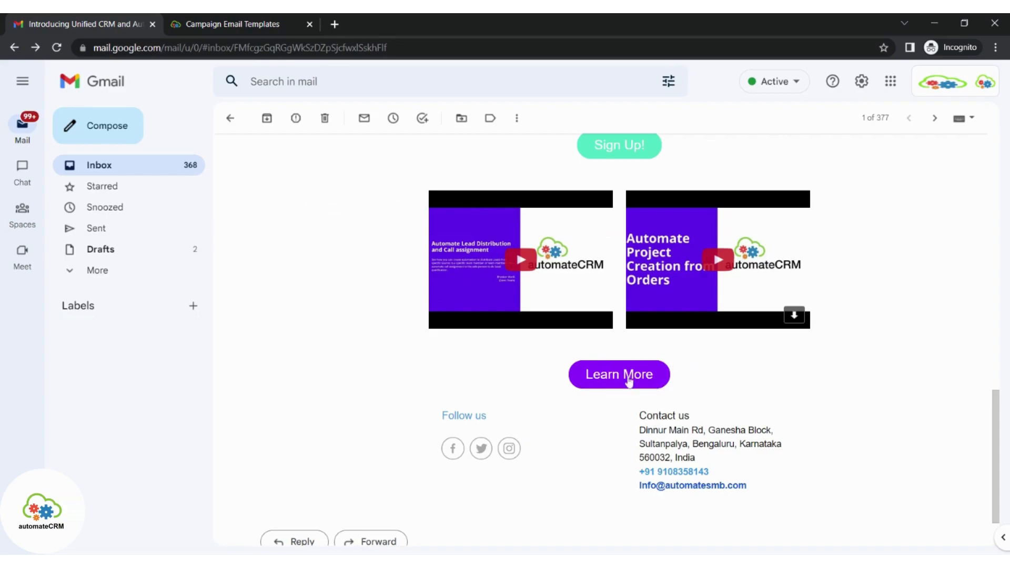
pyautogui.click(252, 27)
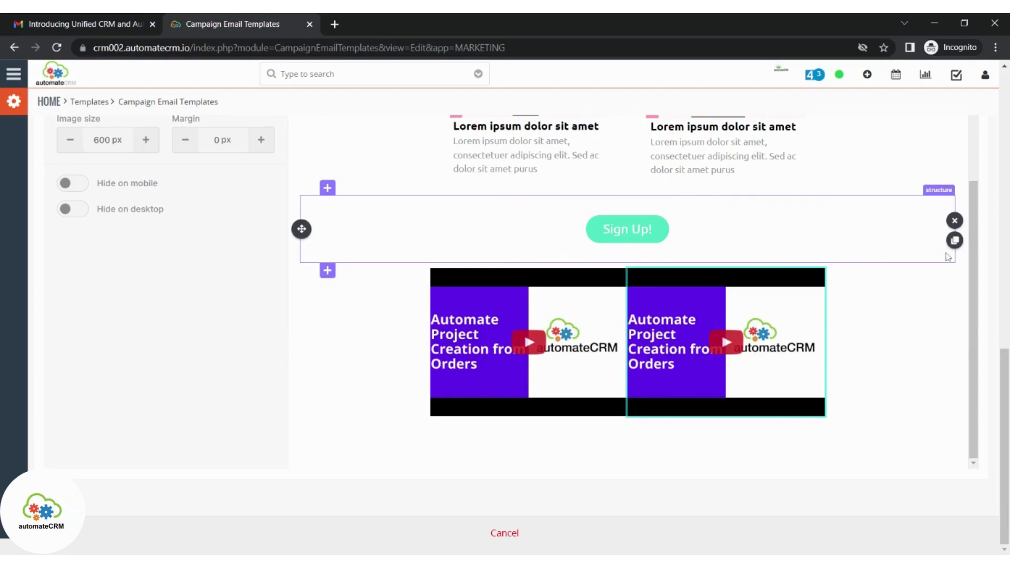
pyautogui.click(955, 242)
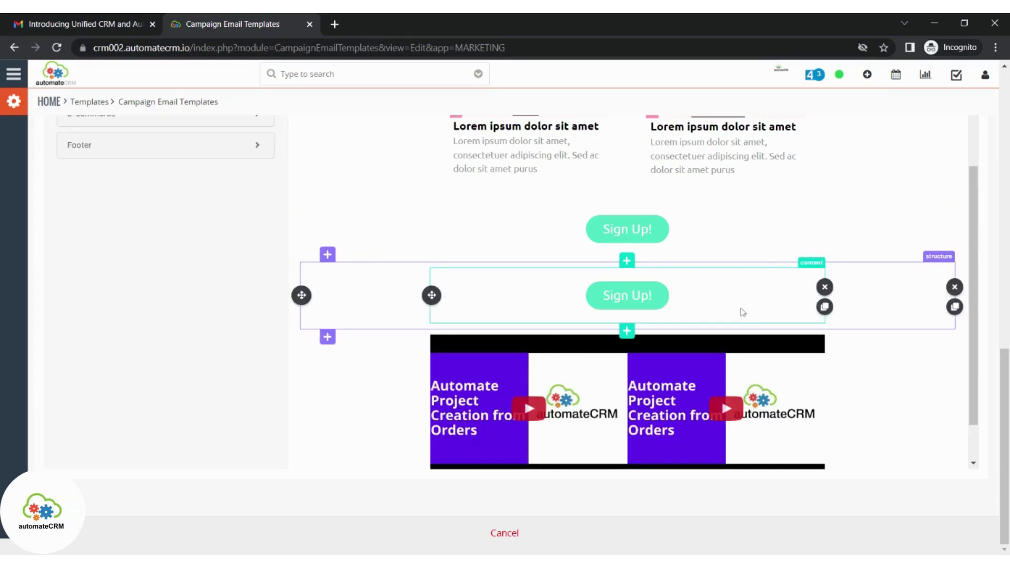
pyautogui.moveTo(301, 296); pyautogui.dragTo(301, 299)
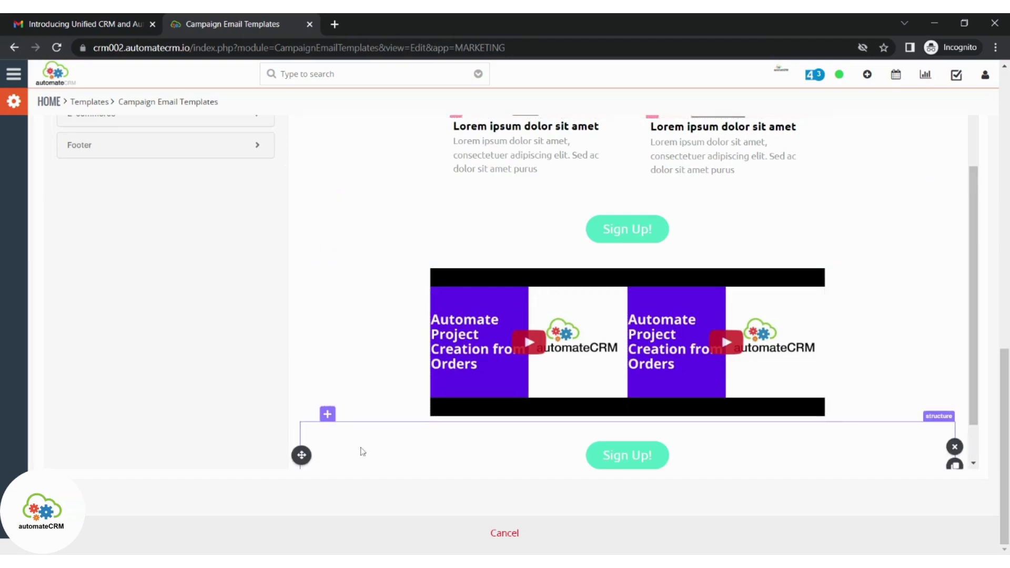
pyautogui.scroll(-2, 949, 385)
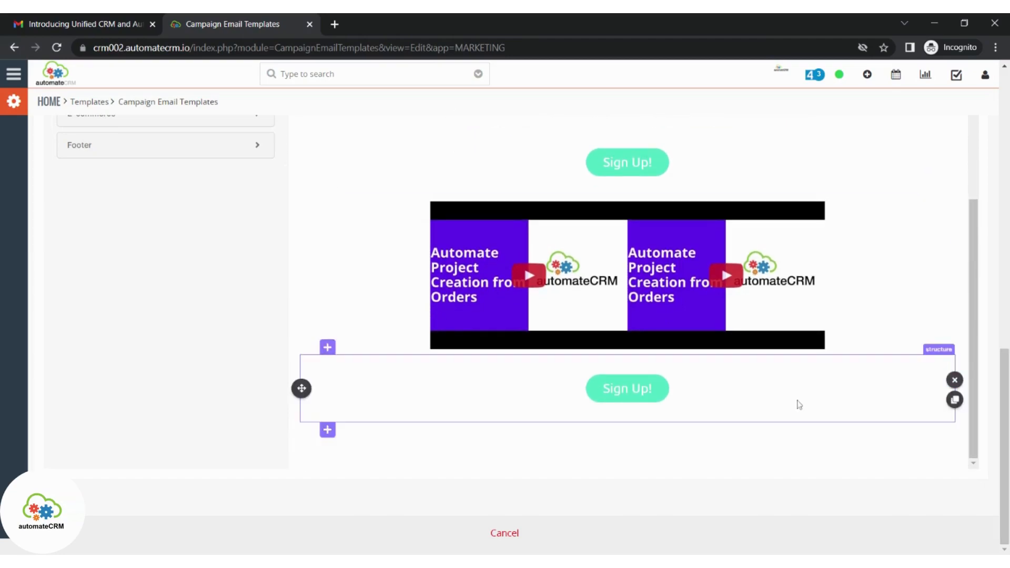
# - Replace the text of the copied button below the videos with "Learn More"
pyautogui.click(651, 390)
pyautogui.moveTo(652, 389); pyautogui.dragTo(603, 390)
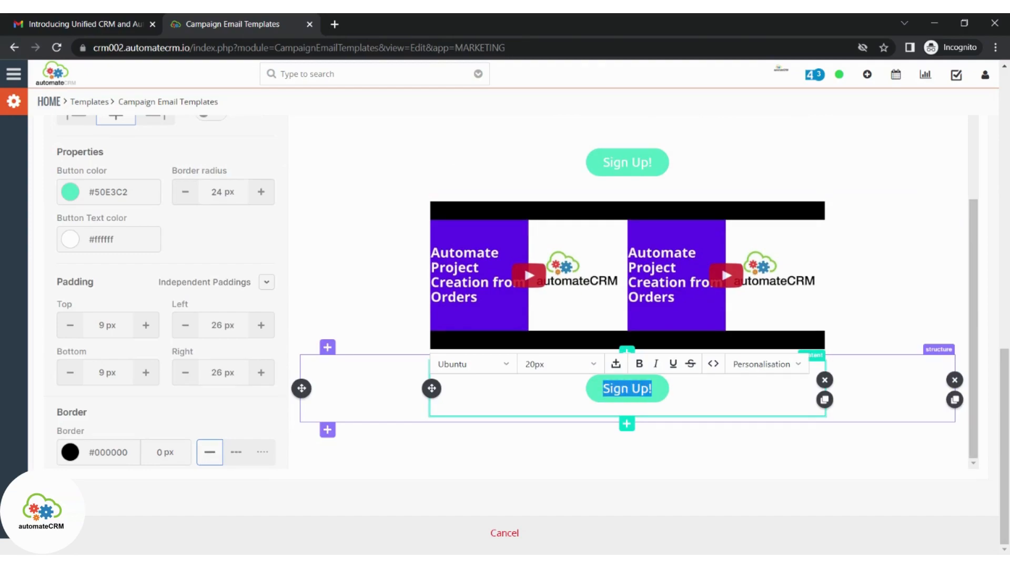
pyautogui.write('Lear')
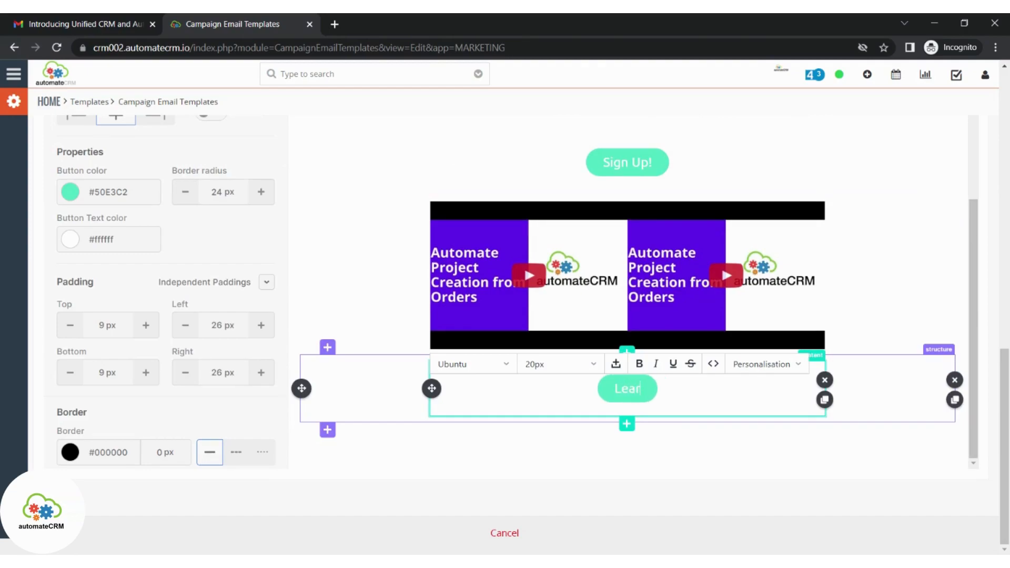
pyautogui.write('n More')
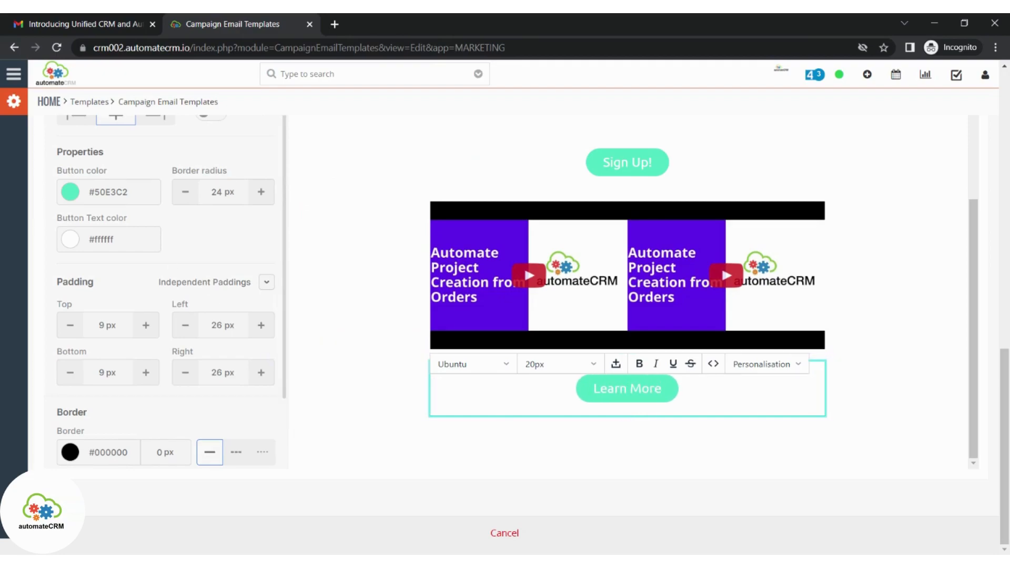
# - Set the Learn More button's color to blue #4A90E2
pyautogui.click(70, 192)
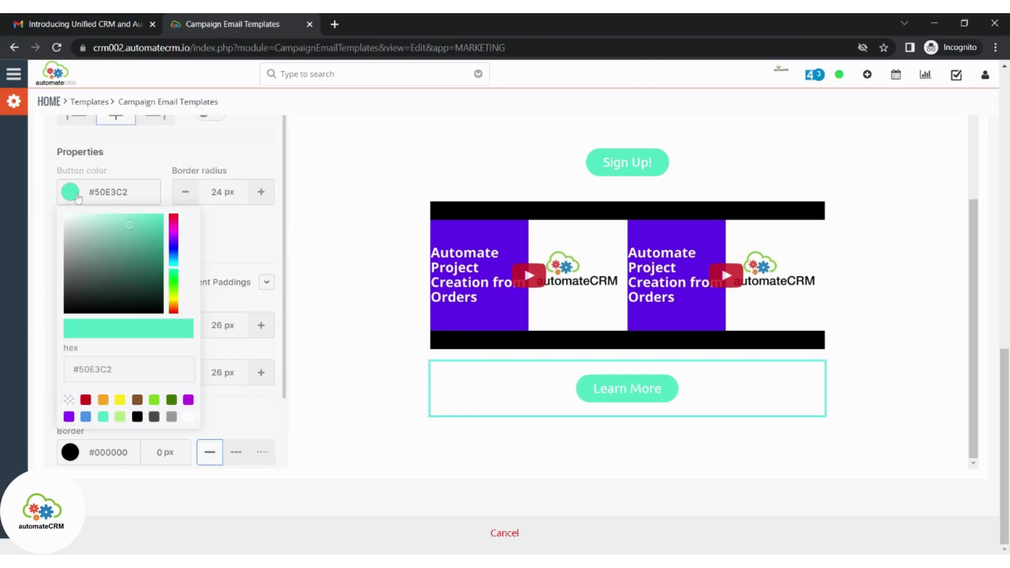
pyautogui.click(86, 416)
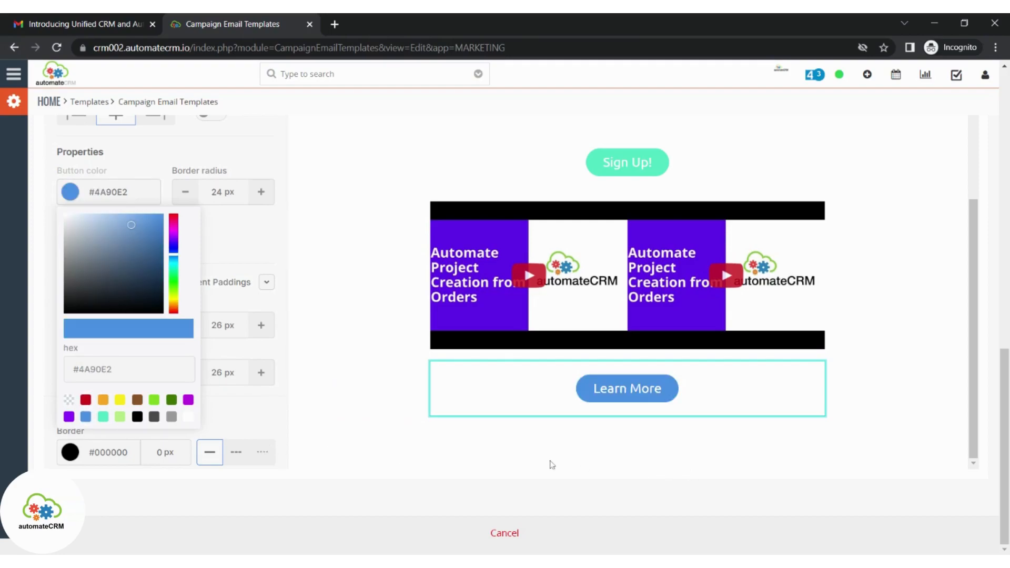
pyautogui.click(618, 463)
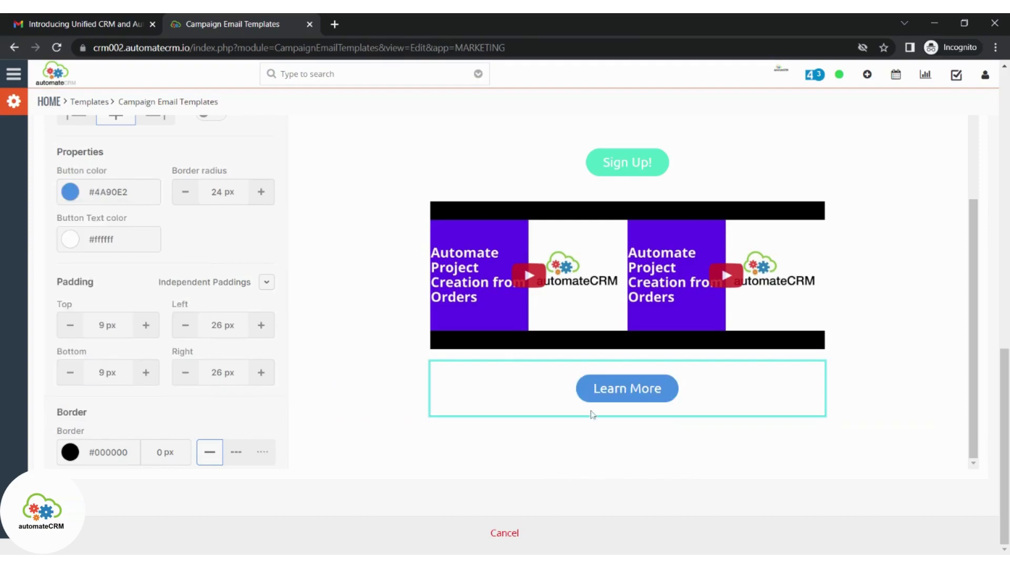
# - Check the sample email in Gmail and insert a single-column section below the Learn More button in the template
pyautogui.click(108, 26)
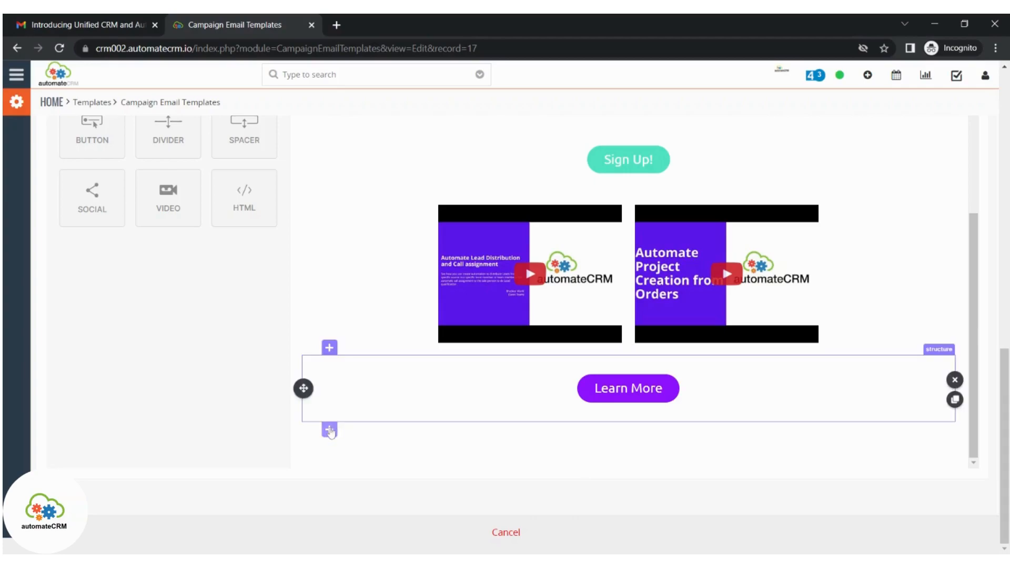
pyautogui.click(330, 429)
pyautogui.scroll(3, 471, 457)
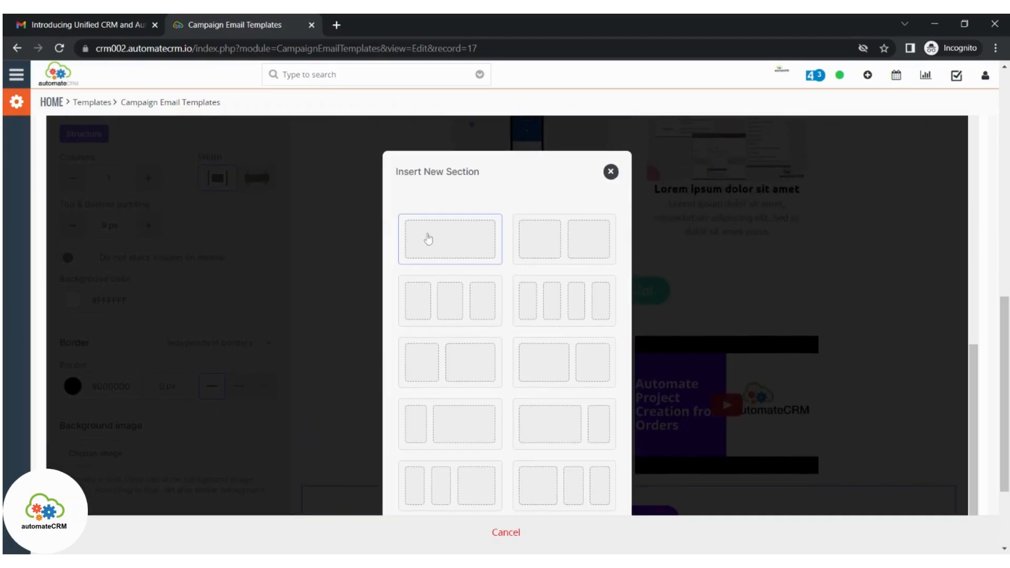
pyautogui.click(439, 246)
pyautogui.scroll(-5, 970, 371)
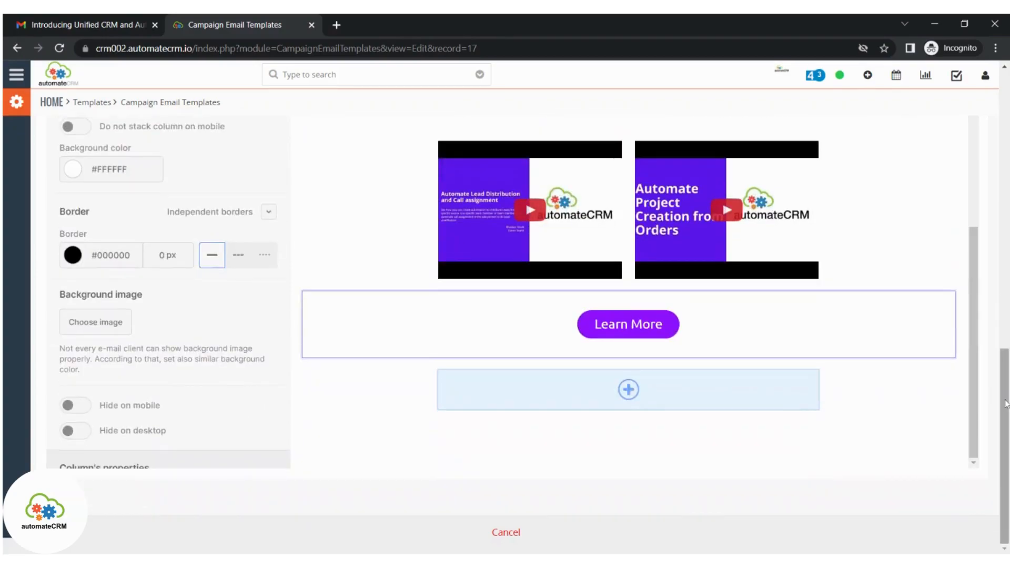
# - Fill the new empty section with the premade white footer that has Follow us and Contact us columns
pyautogui.click(633, 396)
pyautogui.scroll(3, 944, 466)
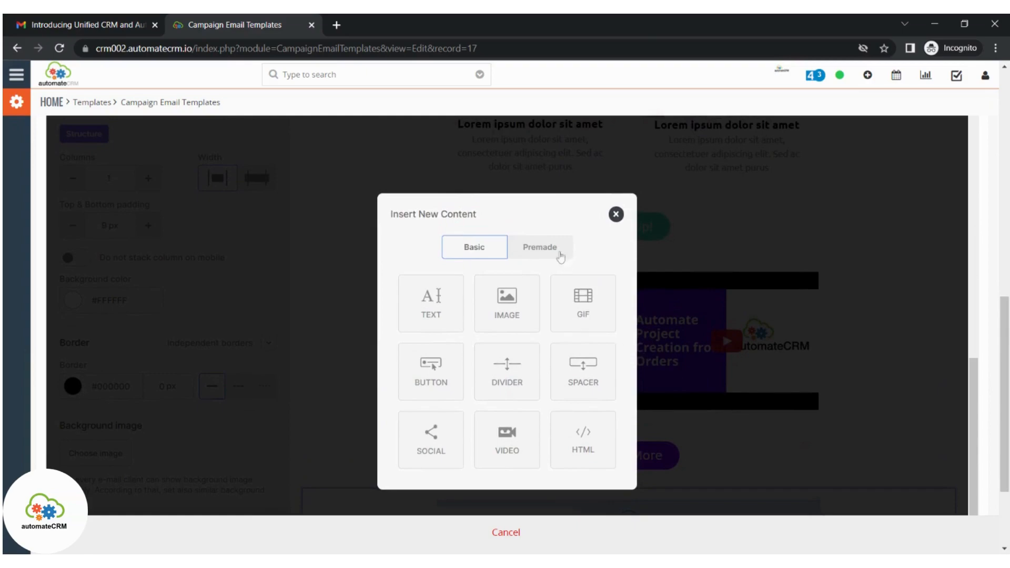
pyautogui.click(539, 247)
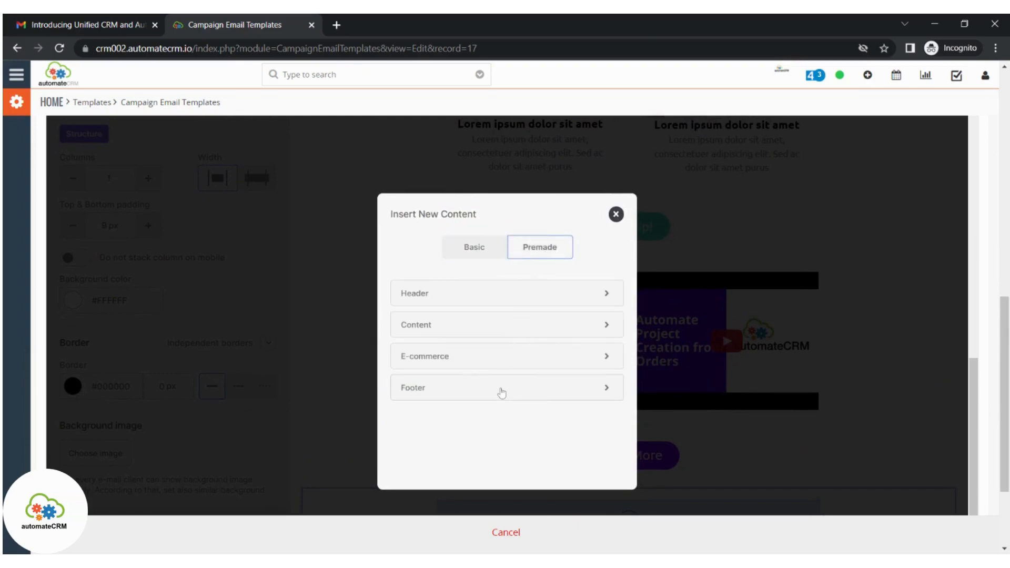
pyautogui.click(502, 392)
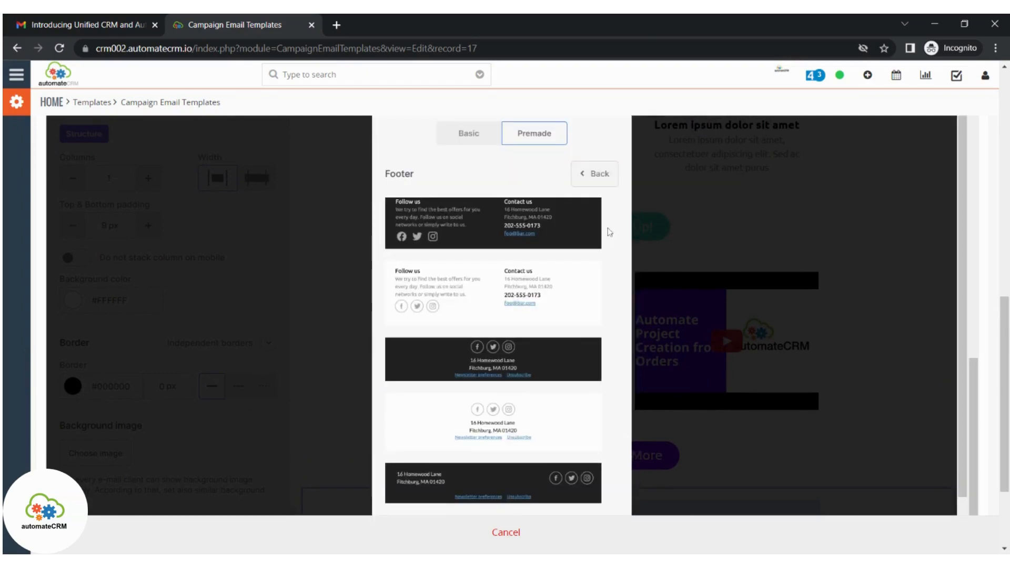
pyautogui.scroll(-5, 610, 231)
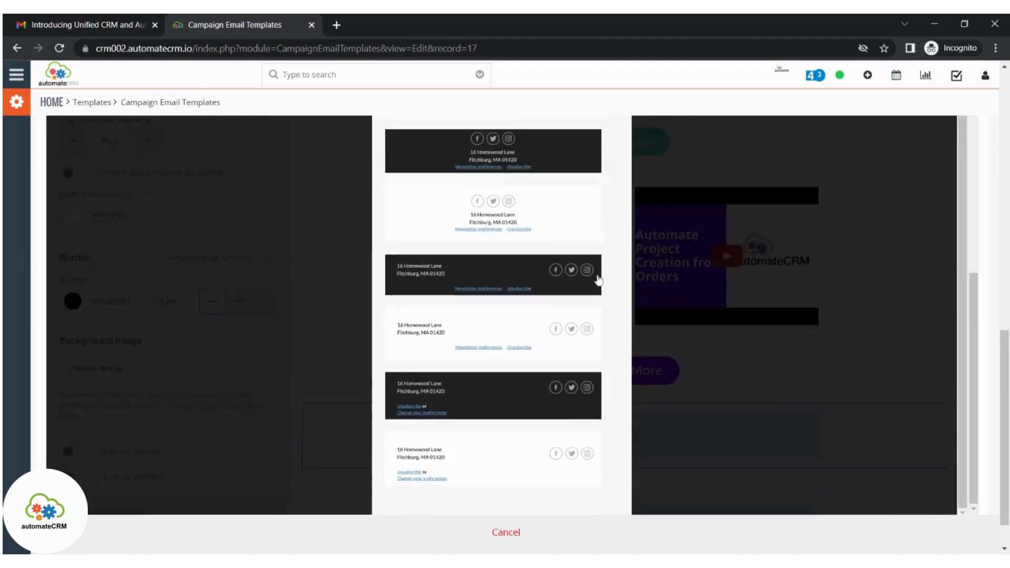
pyautogui.scroll(3, 597, 313)
pyautogui.scroll(3, 627, 315)
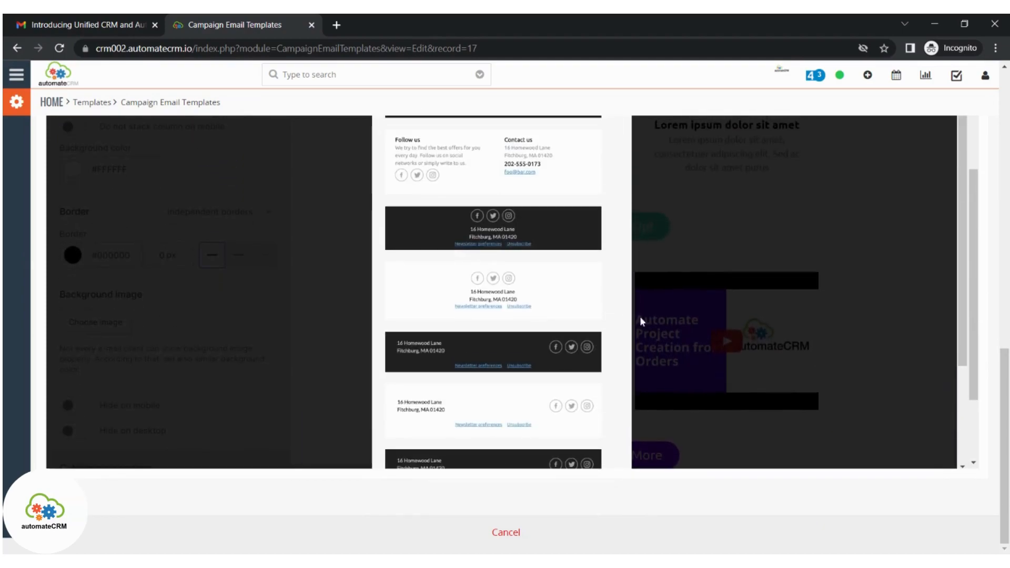
pyautogui.scroll(3, 804, 376)
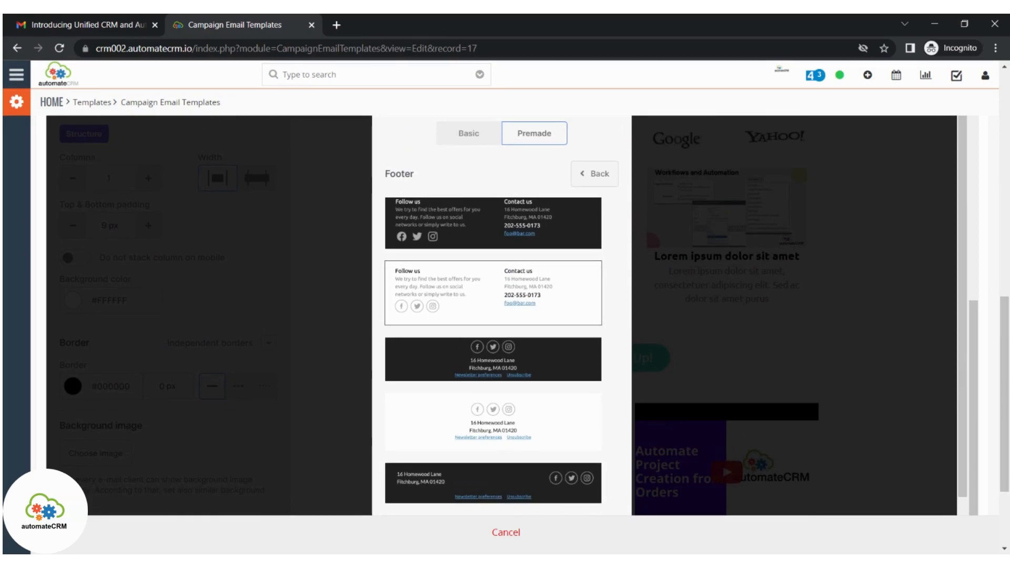
pyautogui.click(497, 287)
pyautogui.scroll(-6, 789, 369)
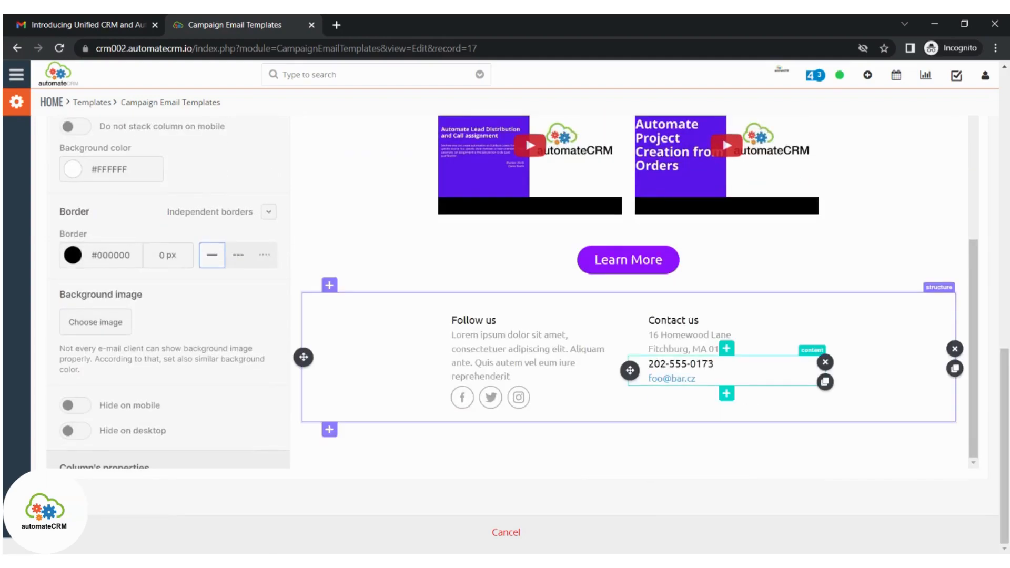
# - Delete the footer's sample phone and email block and replace the sample address with the company's copied contact details
pyautogui.click(825, 362)
pyautogui.click(735, 350)
pyautogui.moveTo(734, 350); pyautogui.dragTo(649, 335)
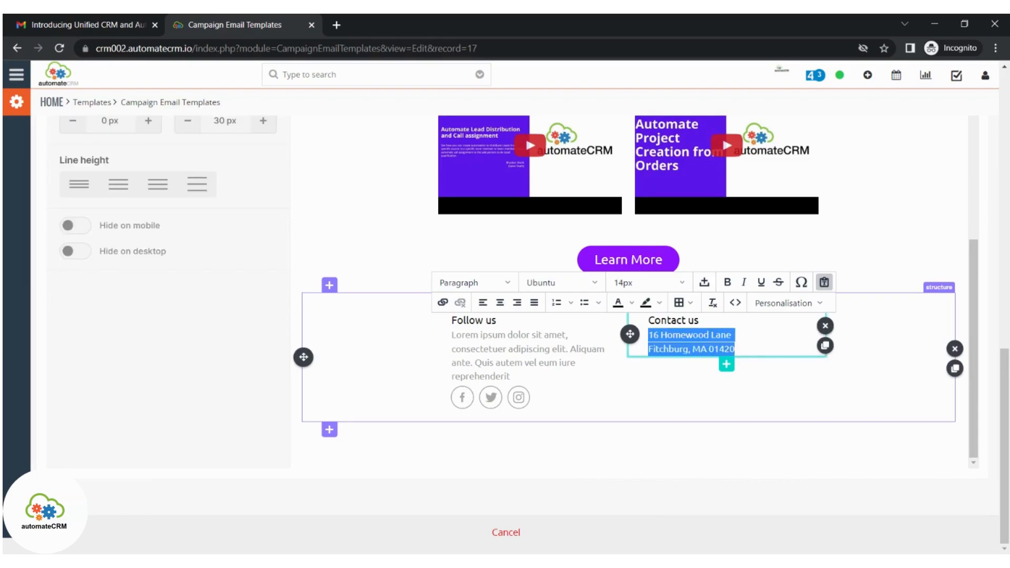
pyautogui.hotkey('ctrl', 'v')
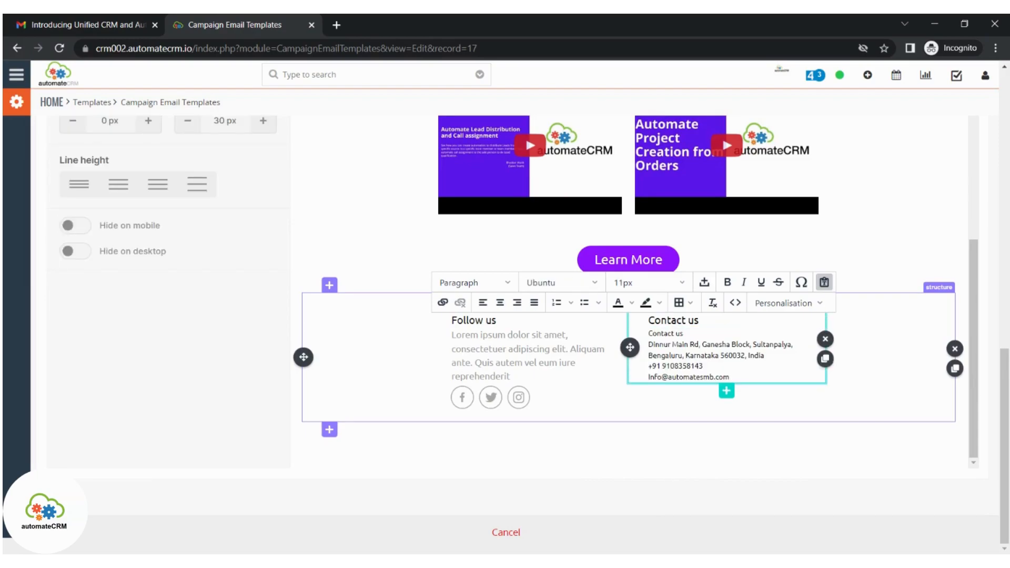
# - Set the font size of the pasted contact details in the footer to 15px
pyautogui.moveTo(730, 377); pyautogui.dragTo(648, 333)
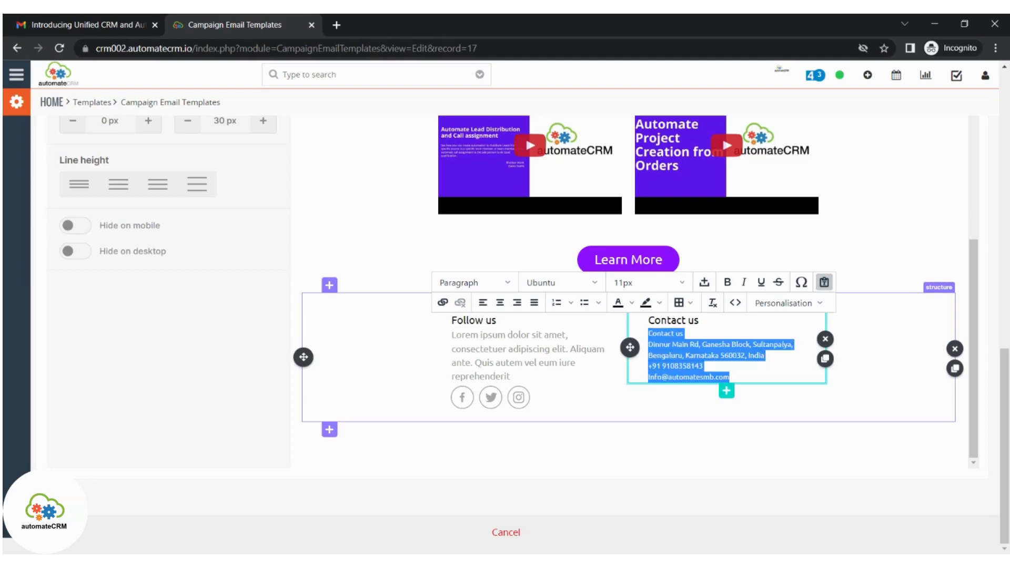
pyautogui.click(682, 285)
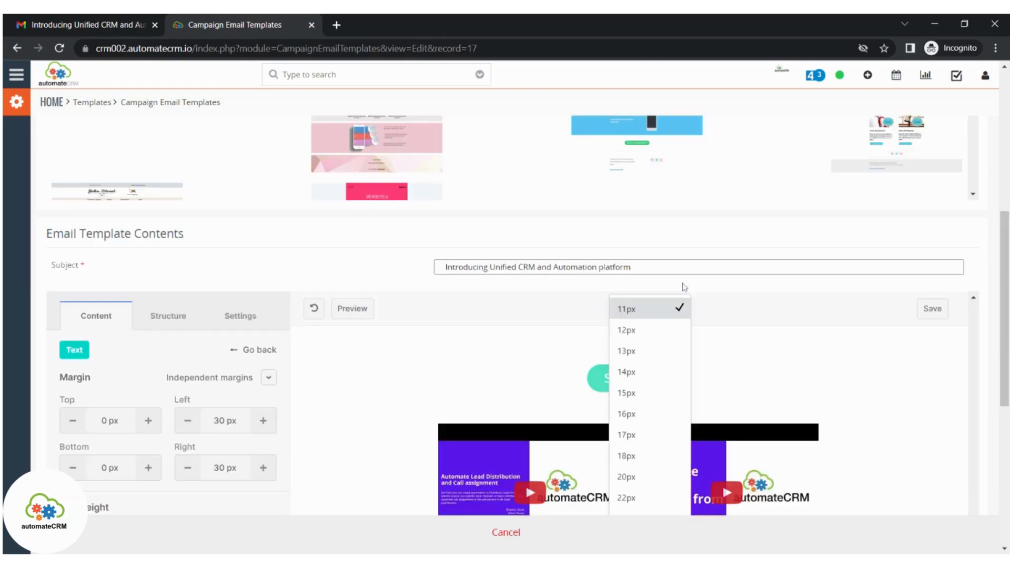
pyautogui.click(655, 395)
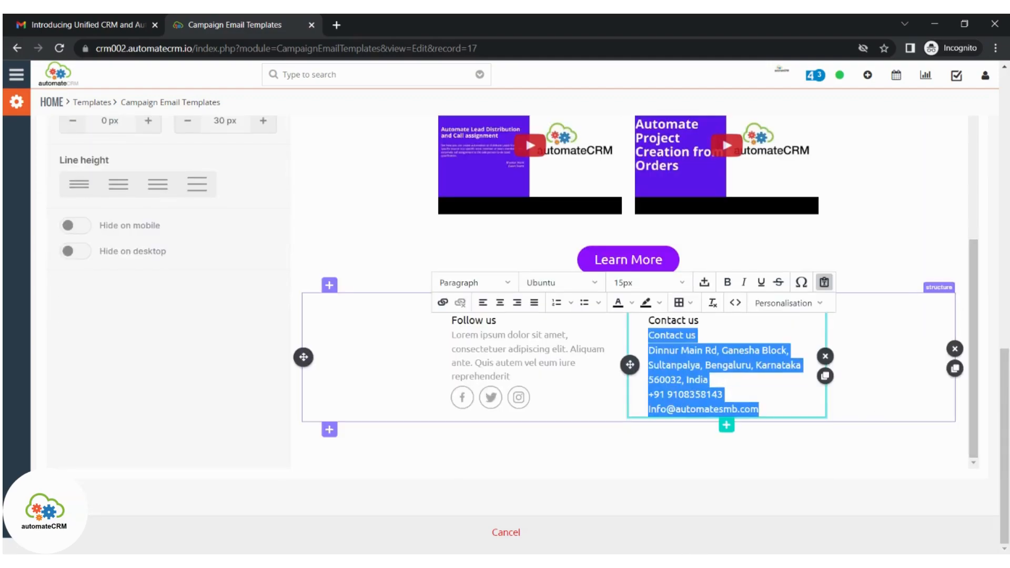
# - Color the phone number and email lines in the footer's contact details blue
pyautogui.moveTo(759, 409); pyautogui.dragTo(648, 394)
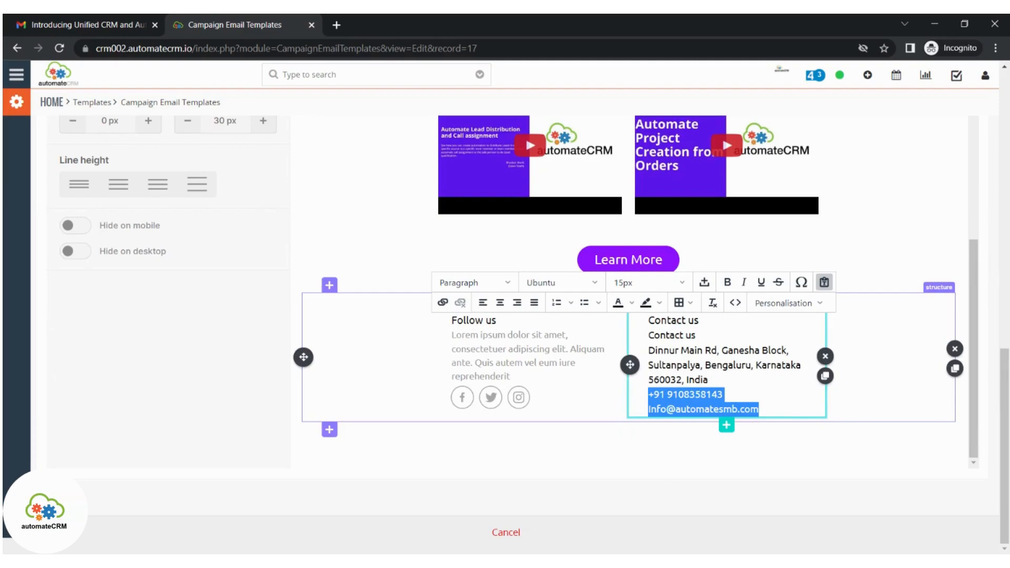
pyautogui.click(631, 303)
pyautogui.click(700, 342)
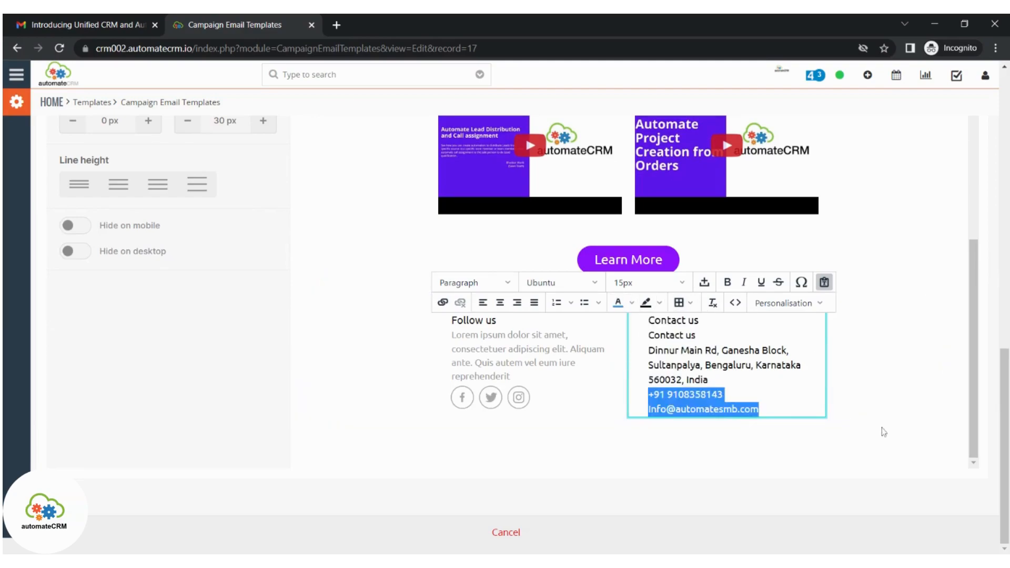
pyautogui.click(893, 412)
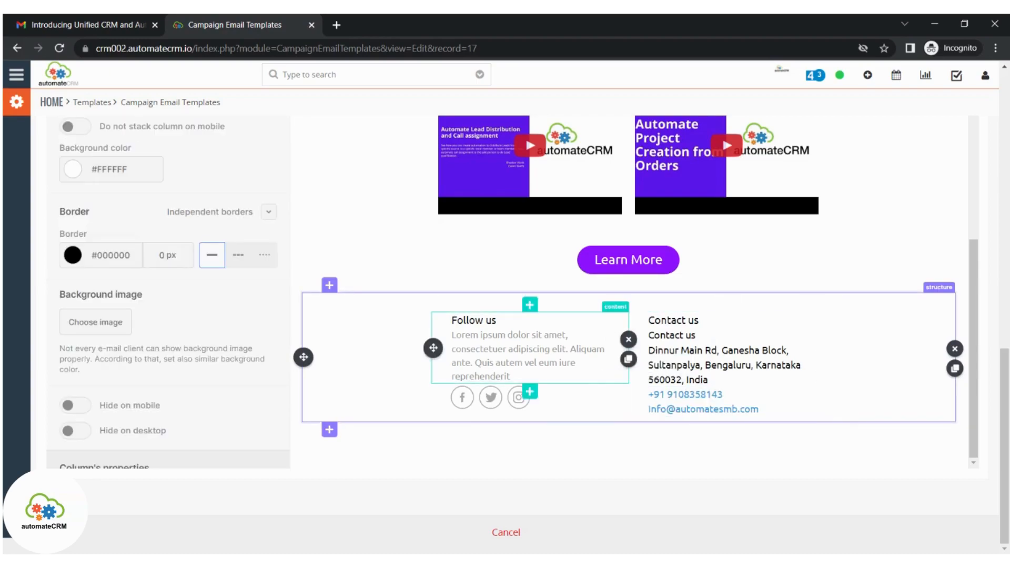
# - Delete the placeholder paragraph under the footer's Follow us heading and color the heading blue
pyautogui.moveTo(511, 377); pyautogui.dragTo(456, 335)
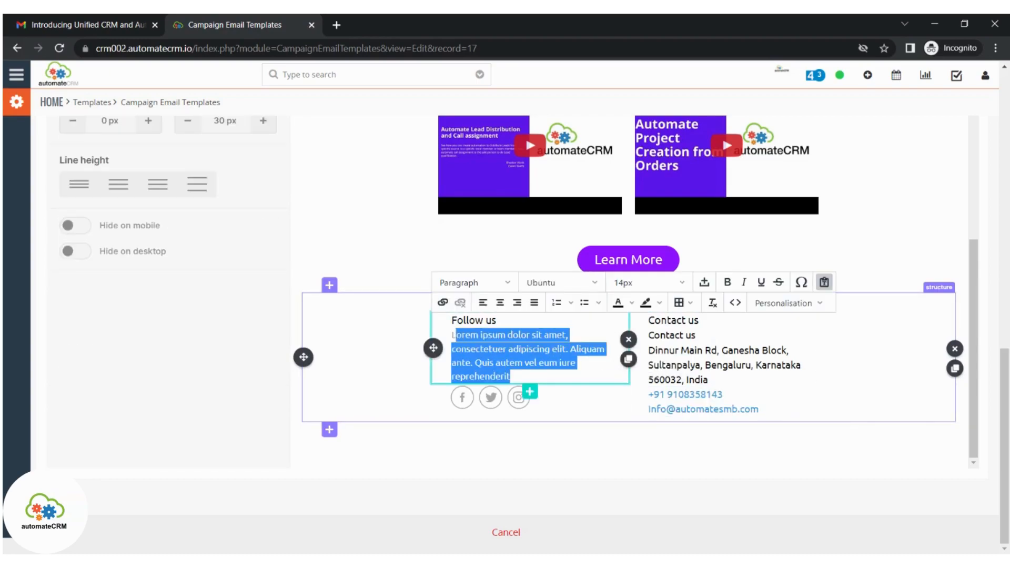
pyautogui.press('BackSpace')
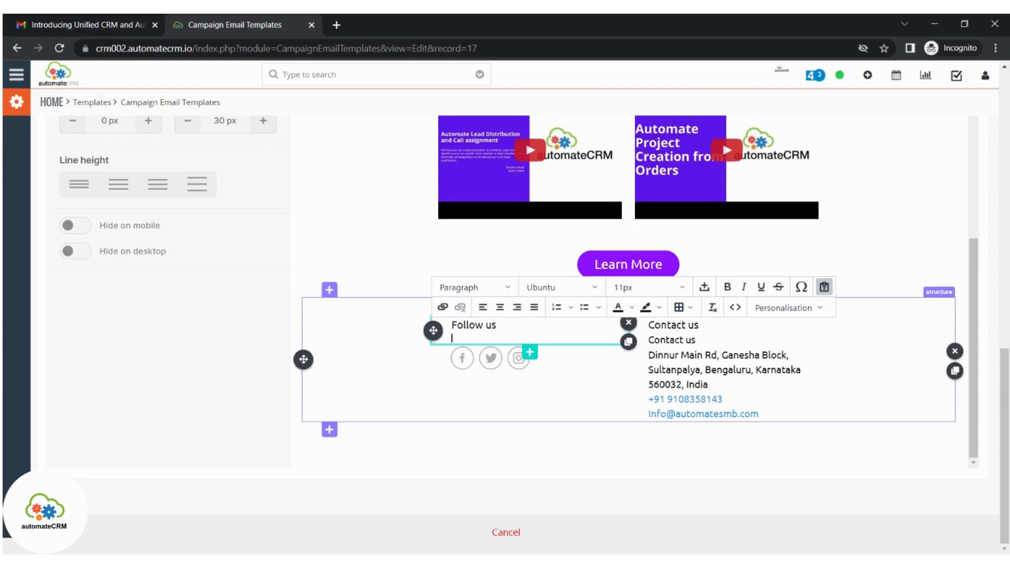
pyautogui.hotkey('ctrl', 'shift', 'Left')
pyautogui.hotkey('ctrl', 'shift', 'Left')
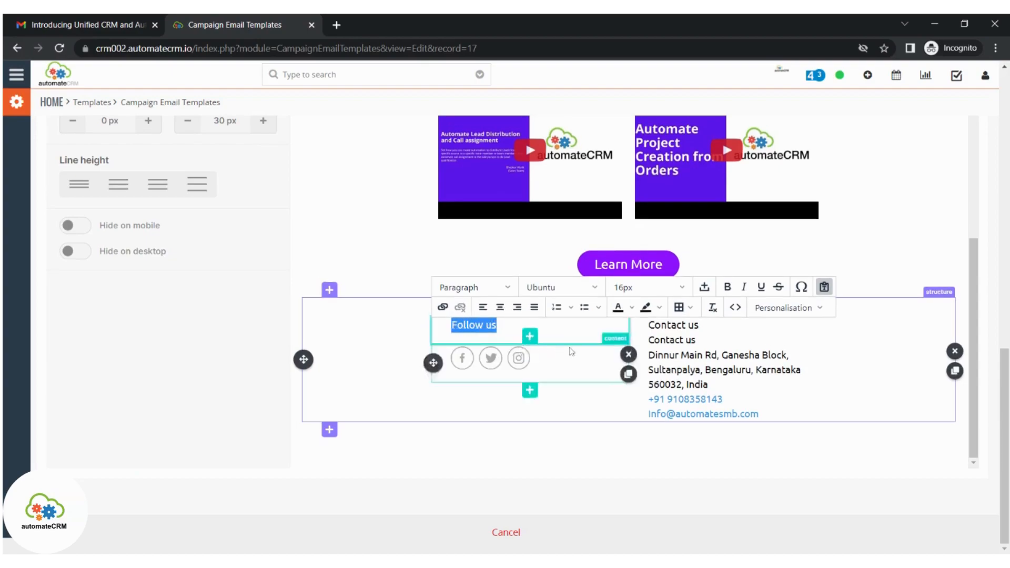
pyautogui.click(631, 310)
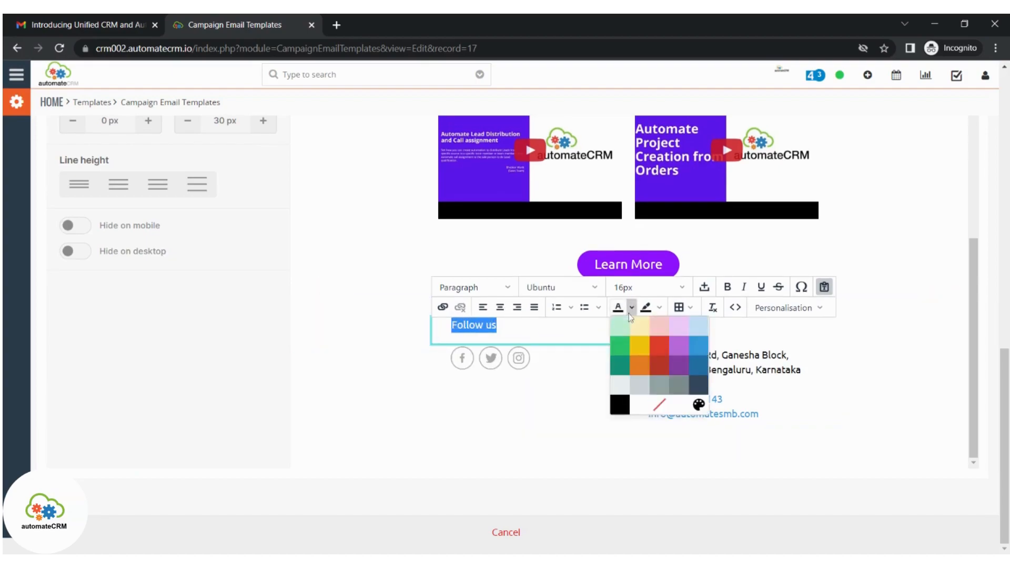
pyautogui.click(696, 347)
# - Set the icon style of the footer's social media block to Rounded
pyautogui.click(598, 368)
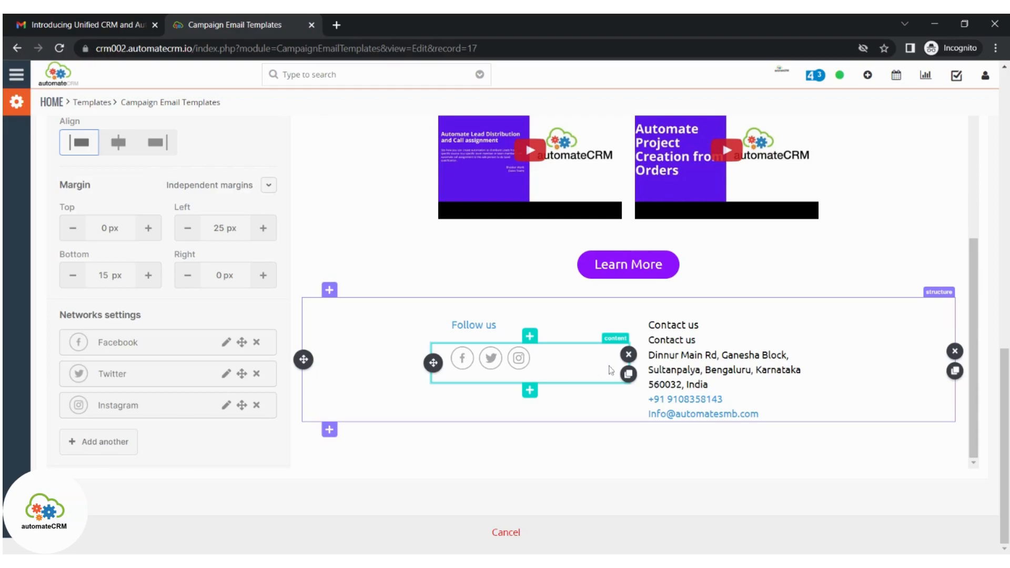
pyautogui.scroll(5, 1004, 438)
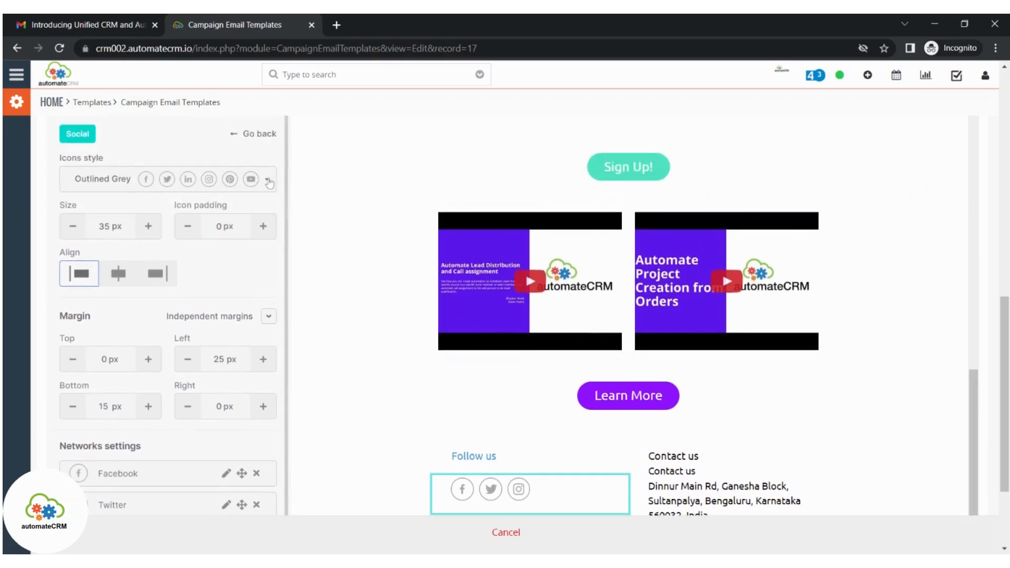
pyautogui.click(266, 180)
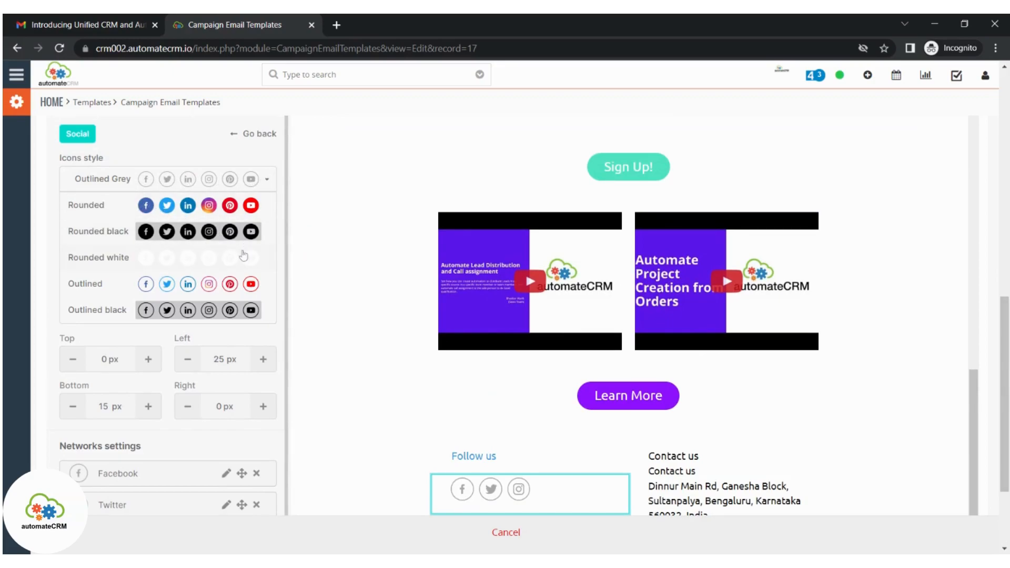
pyautogui.scroll(-5, 210, 272)
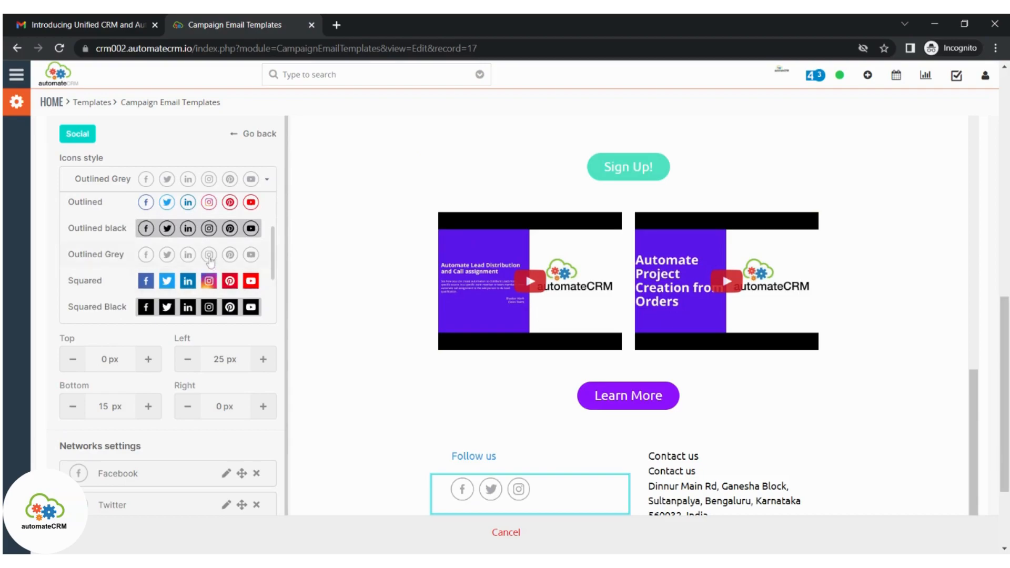
pyautogui.scroll(5, 205, 268)
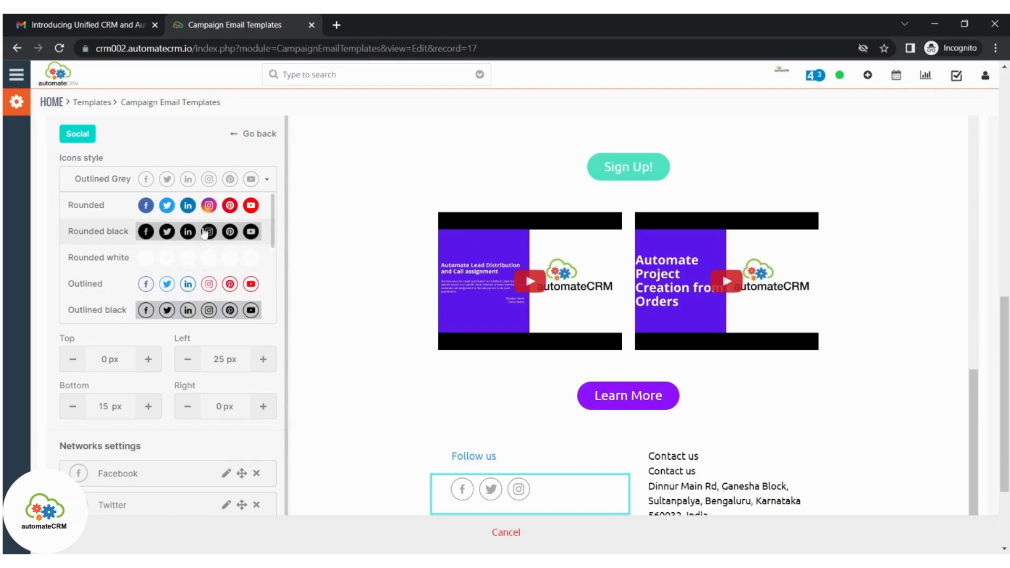
pyautogui.click(208, 206)
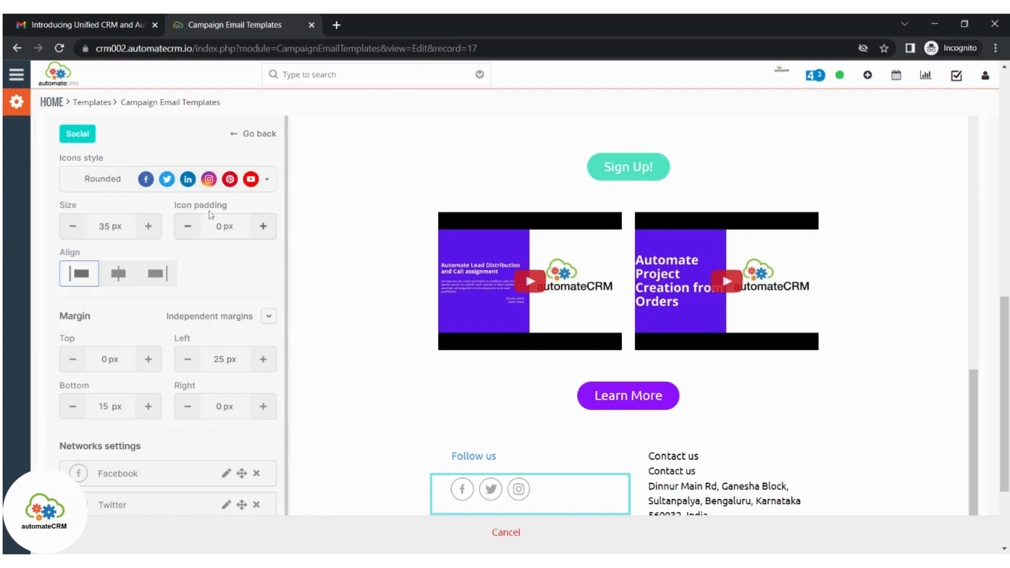
pyautogui.scroll(-3, 982, 409)
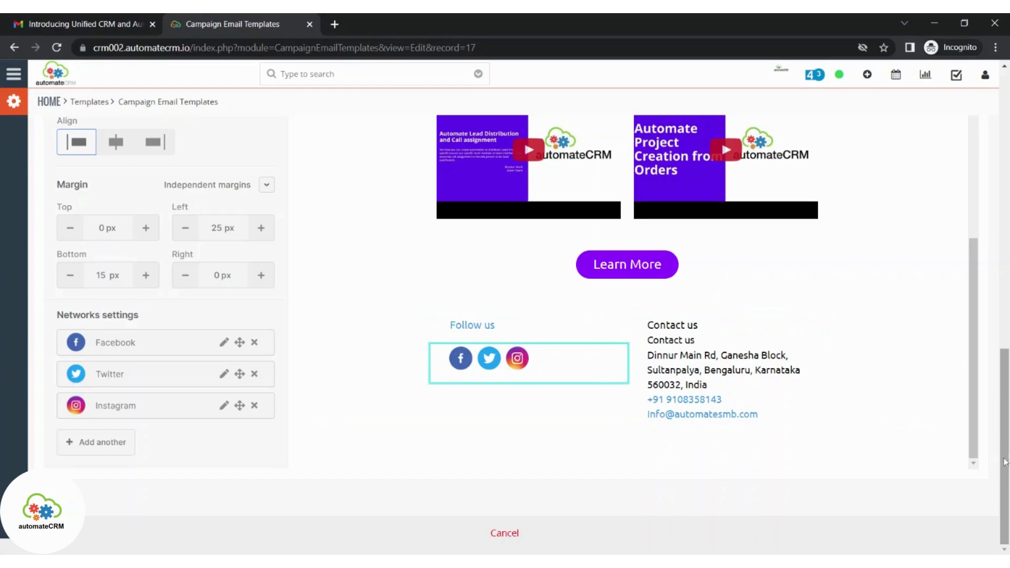
# - Preview the email template in the desktop layout and review it from the logo down to the footer's contact details
pyautogui.scroll(5, 1004, 462)
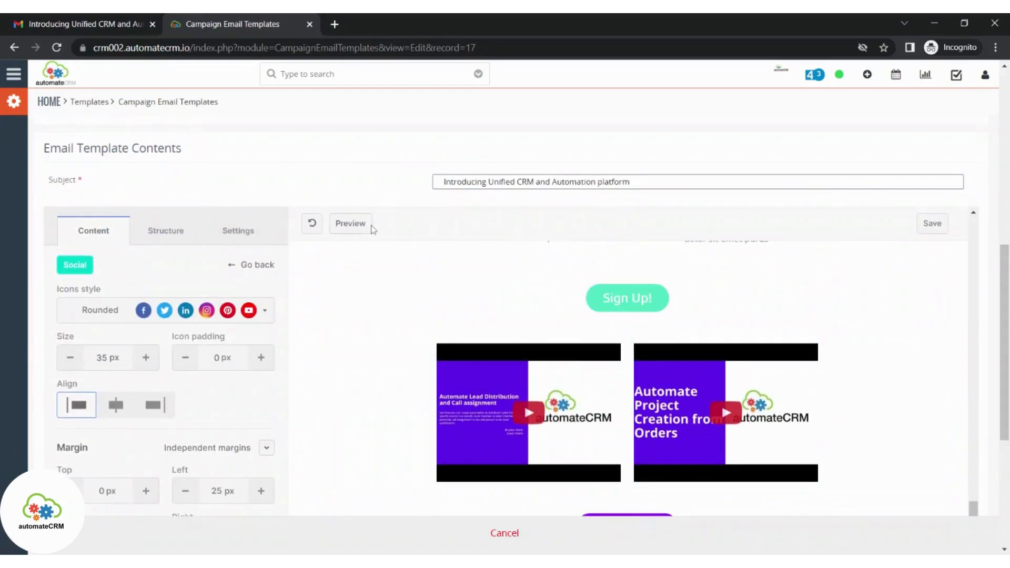
pyautogui.click(359, 230)
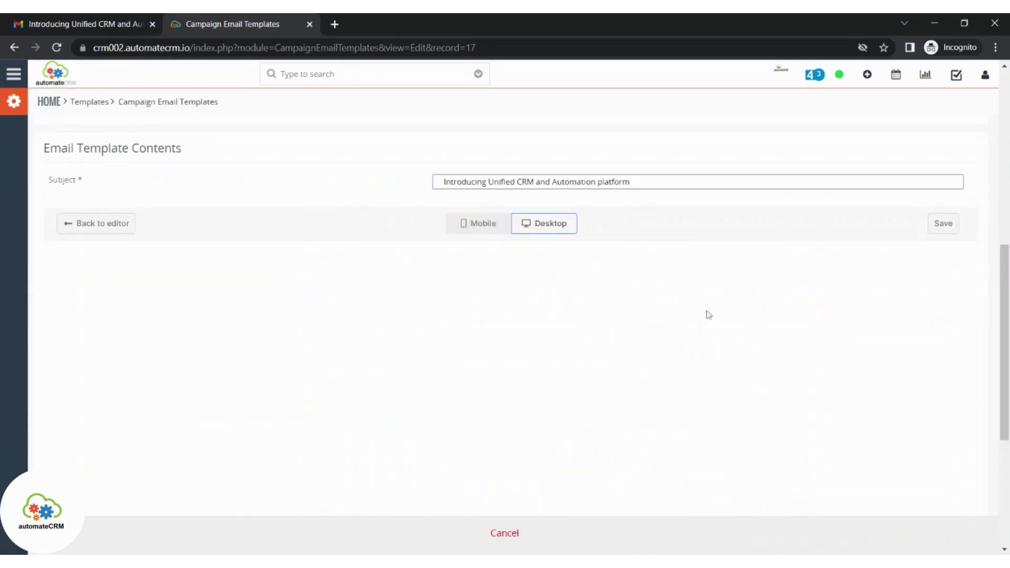
pyautogui.scroll(-2, 680, 294)
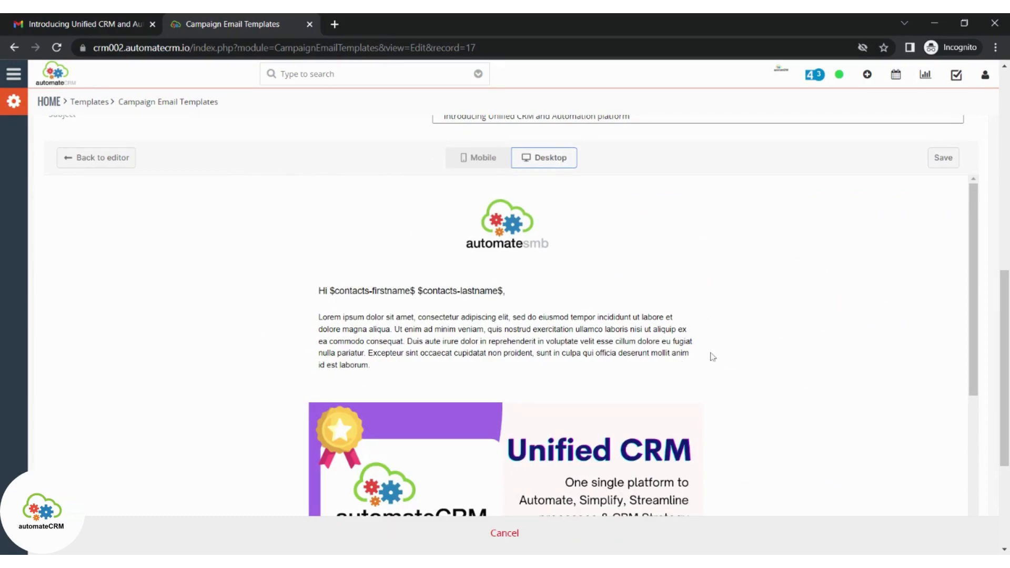
pyautogui.scroll(-2, 711, 356)
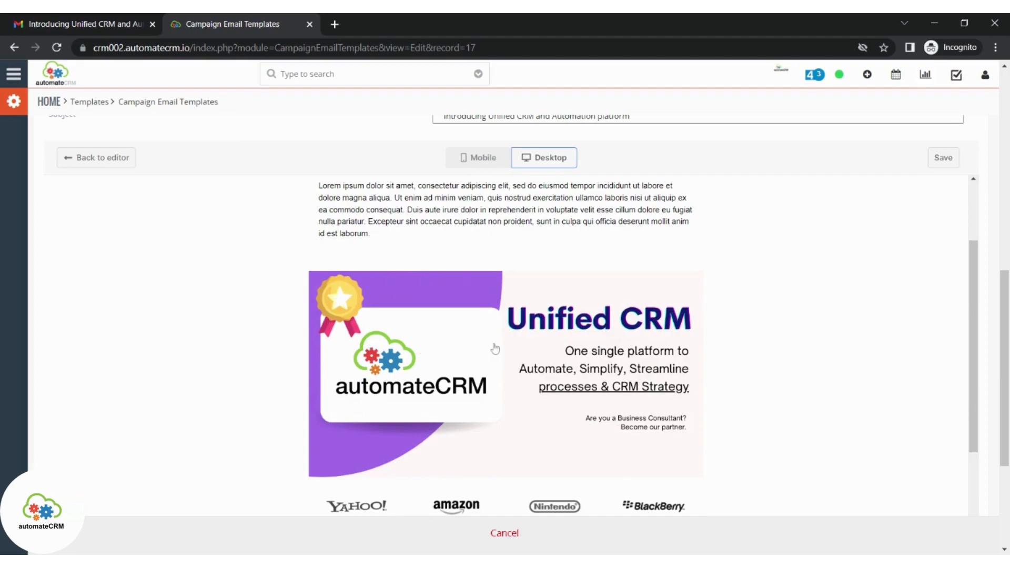
pyautogui.scroll(-2, 773, 356)
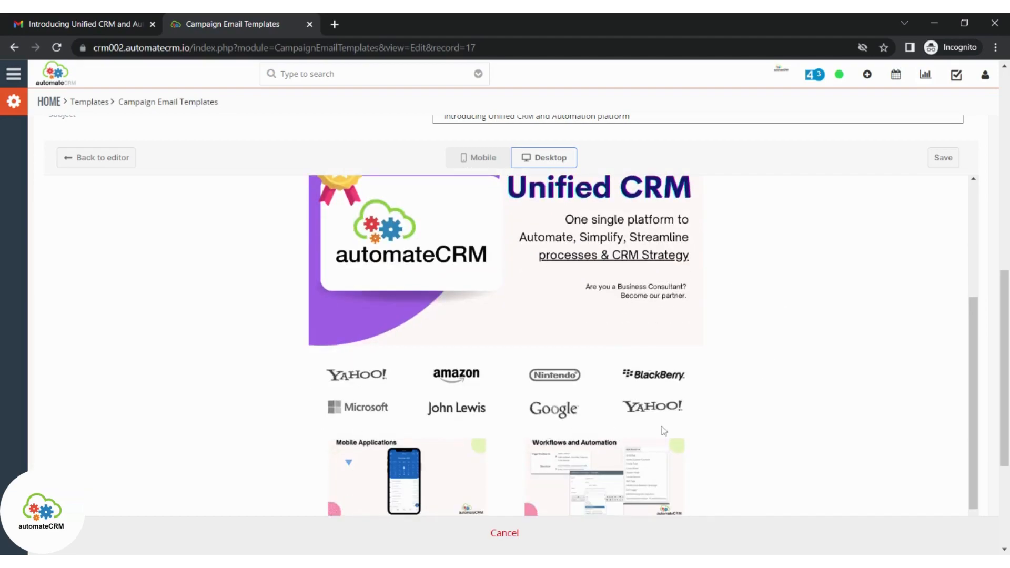
pyautogui.scroll(-2, 761, 418)
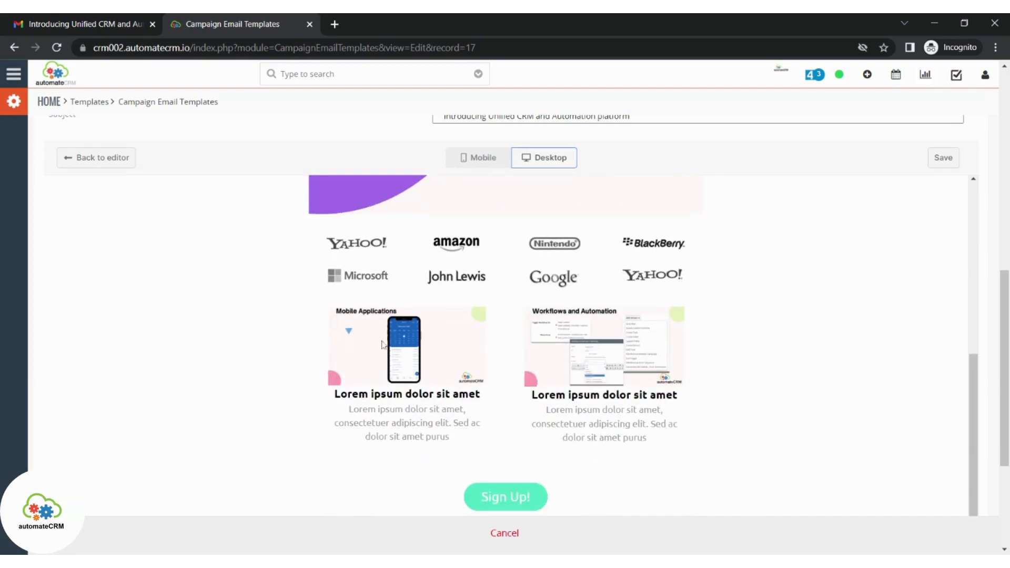
pyautogui.scroll(-2, 737, 398)
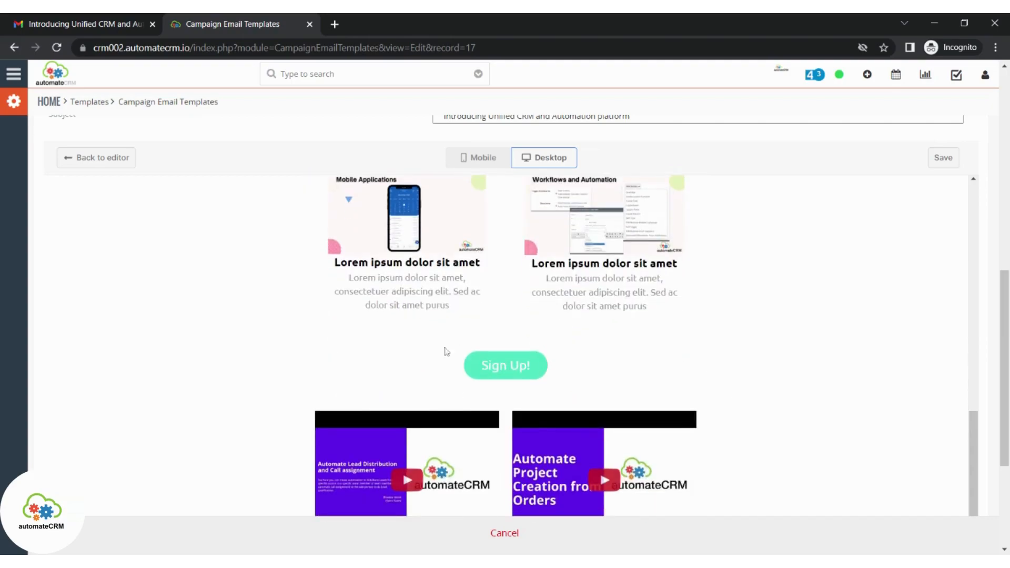
pyautogui.scroll(-1, 762, 365)
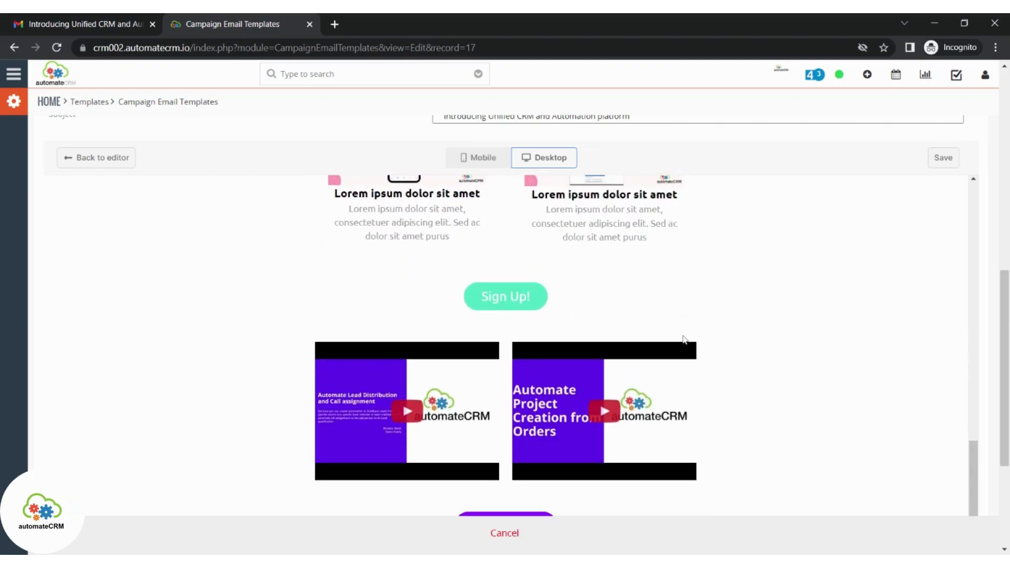
pyautogui.scroll(-3, 750, 410)
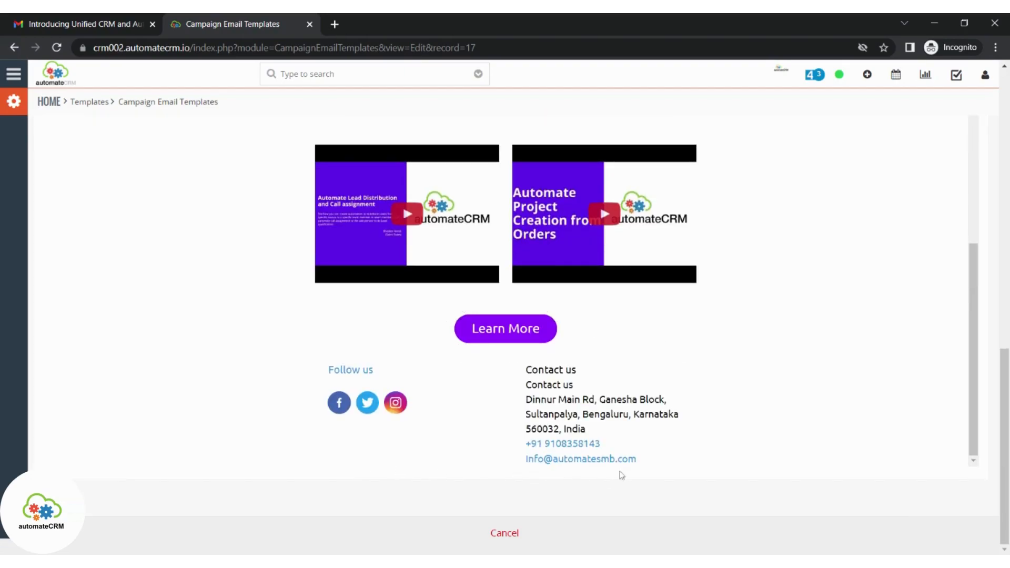
# - Switch the template preview to the mobile layout and review the stacked content from the logo to the footer
pyautogui.scroll(3, 784, 373)
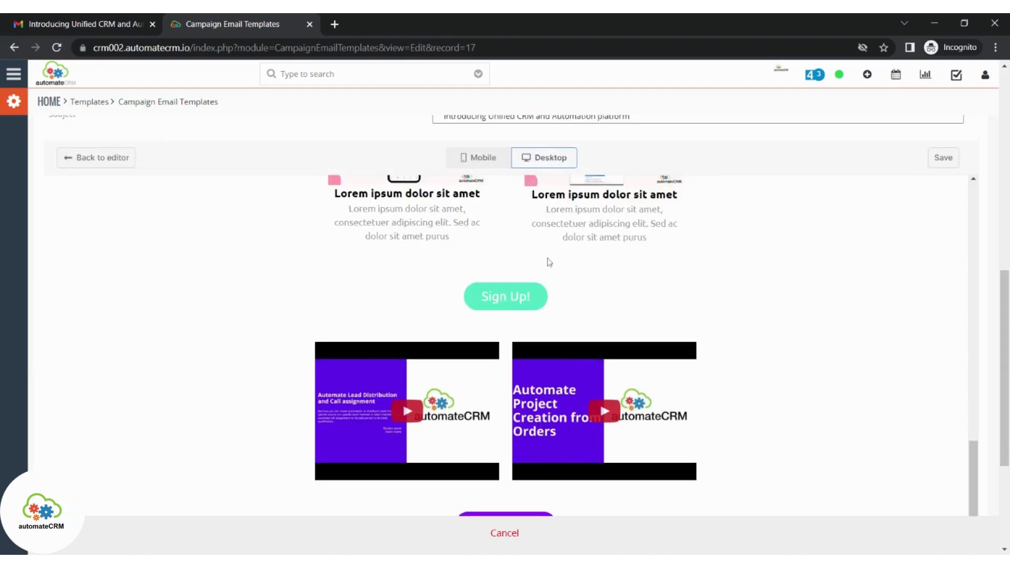
pyautogui.scroll(2, 705, 371)
pyautogui.scroll(3, 707, 373)
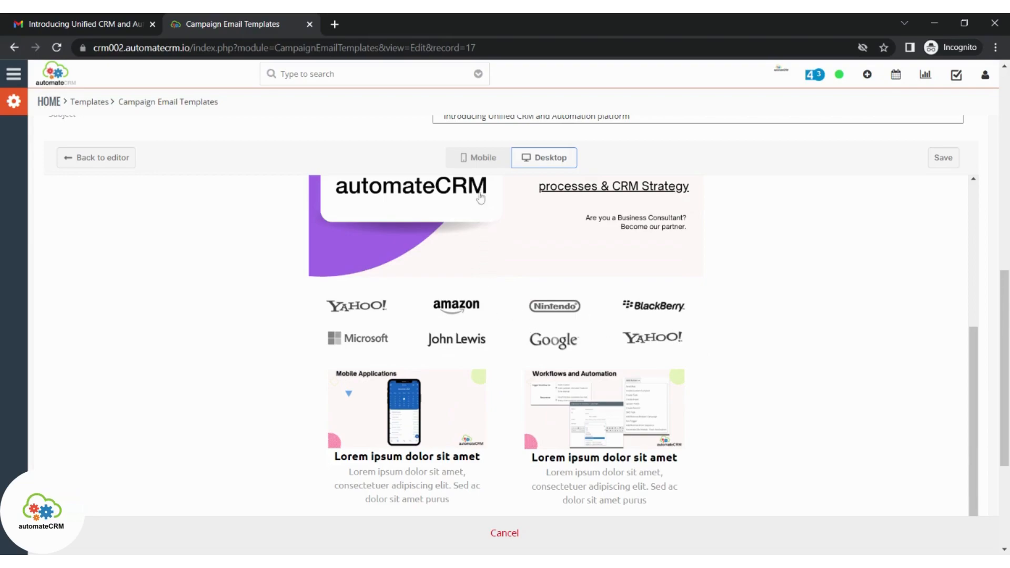
pyautogui.click(477, 167)
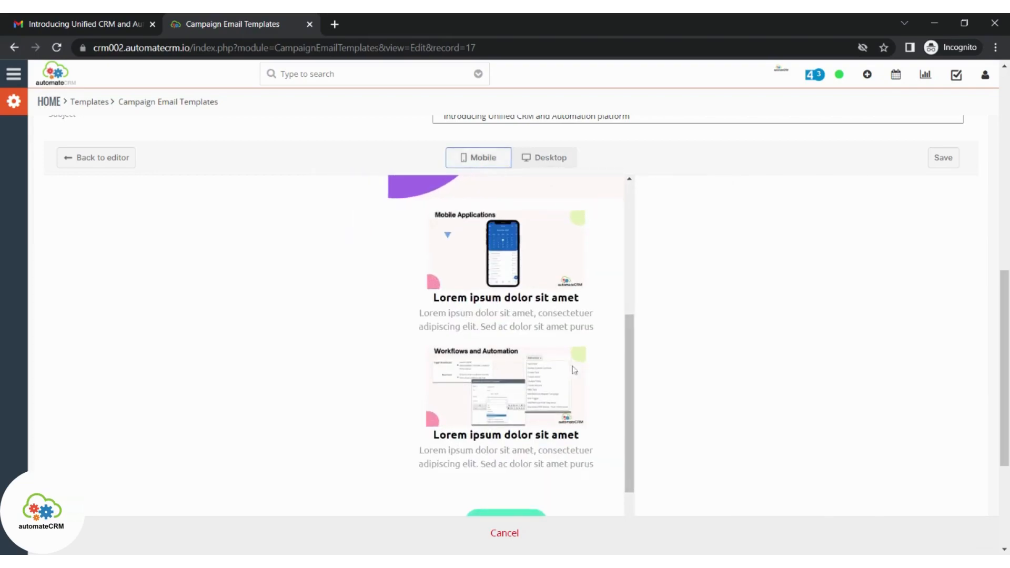
pyautogui.scroll(4, 607, 499)
pyautogui.scroll(-5, 670, 424)
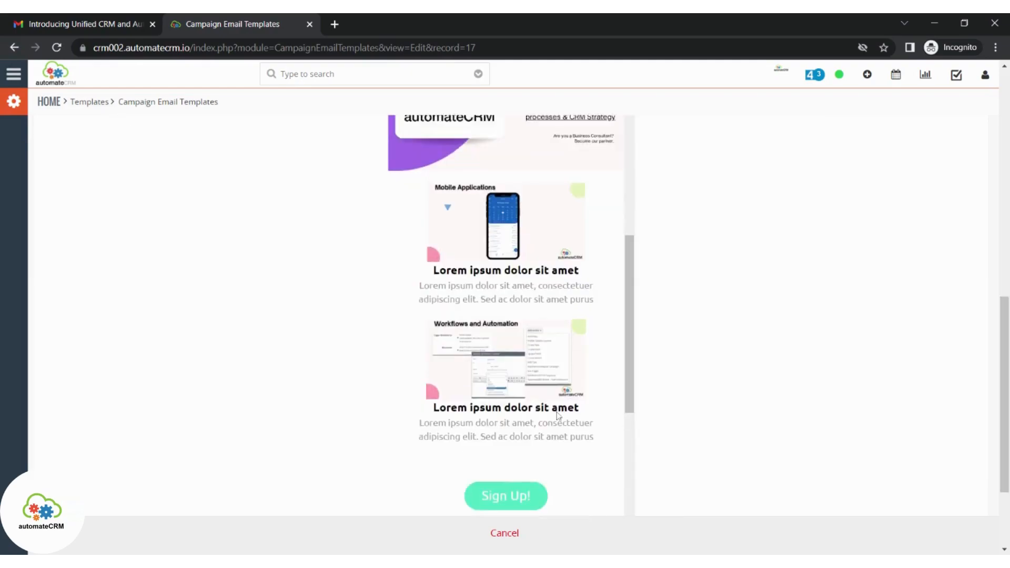
pyautogui.scroll(7, 559, 415)
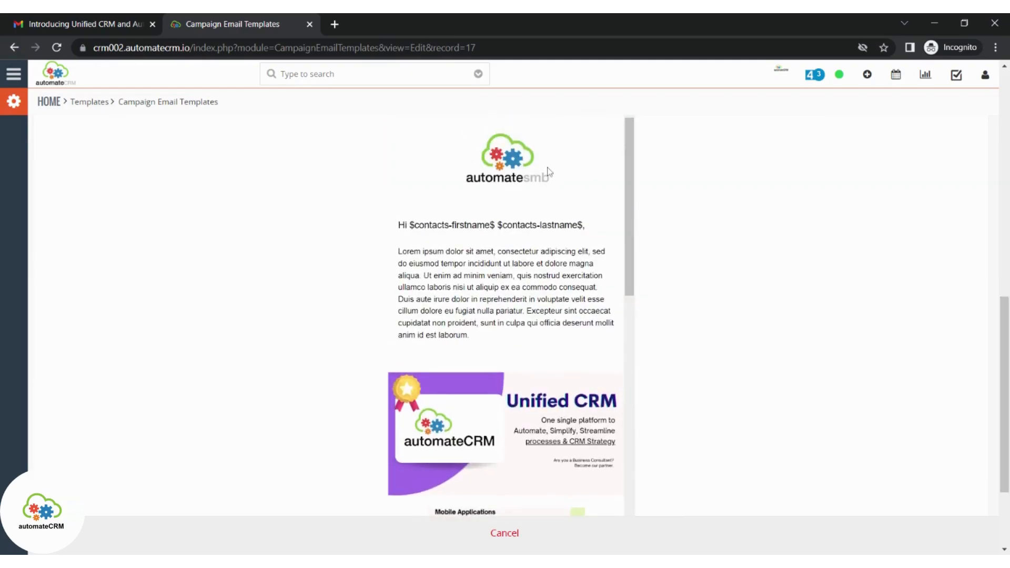
pyautogui.scroll(-3, 559, 310)
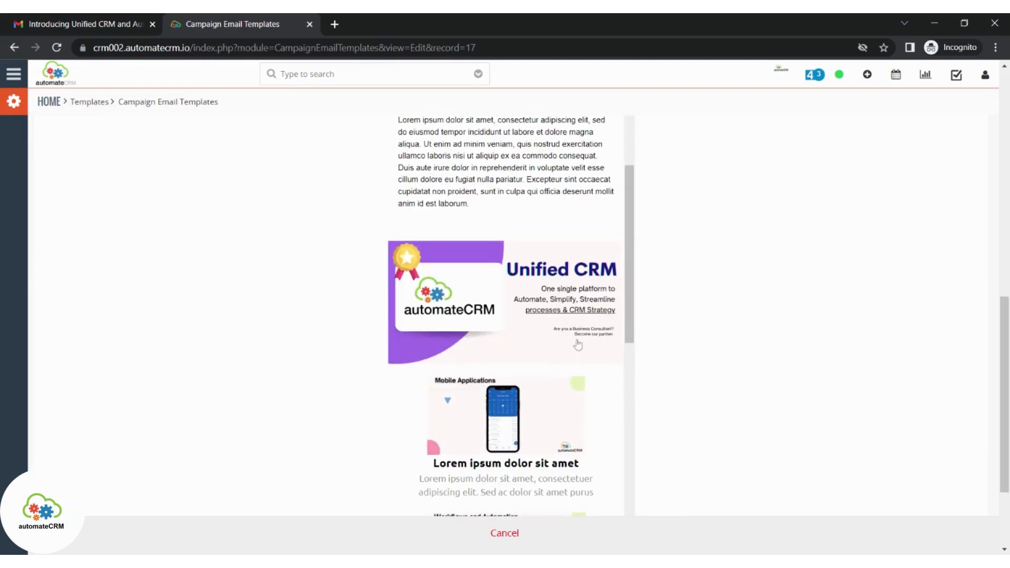
pyautogui.scroll(-2, 594, 372)
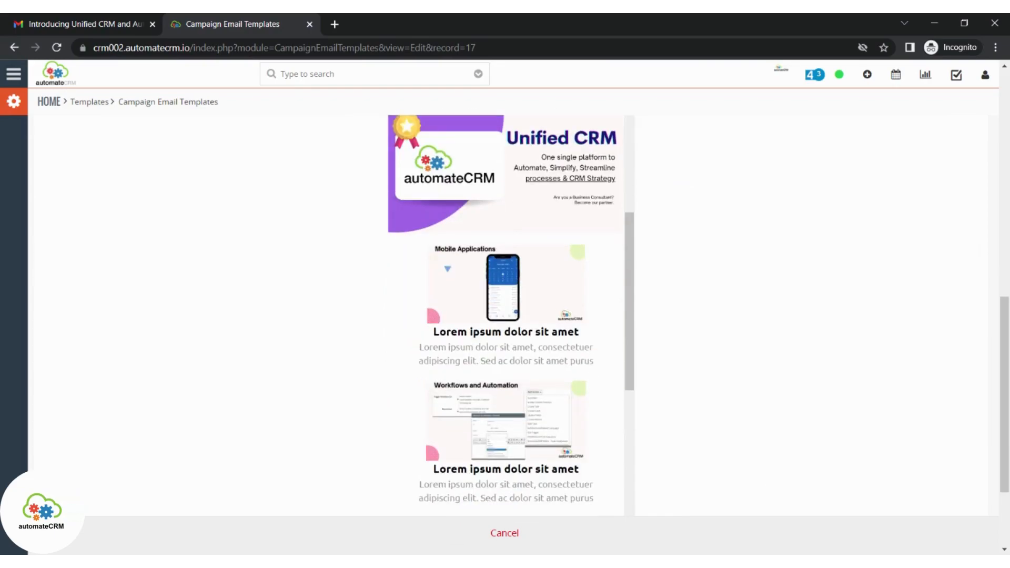
pyautogui.scroll(-3, 561, 400)
pyautogui.scroll(-3, 564, 437)
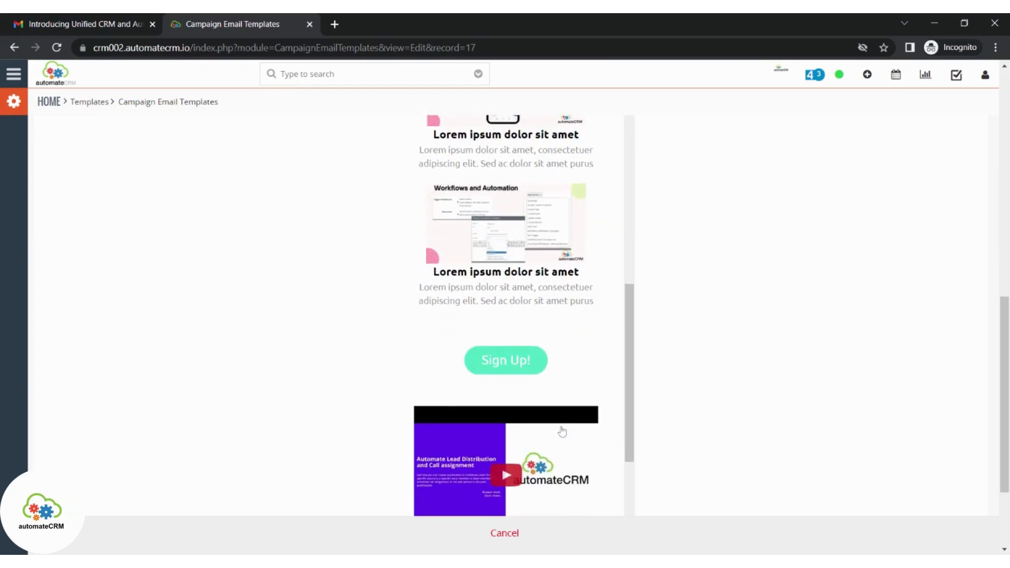
pyautogui.scroll(-3, 533, 397)
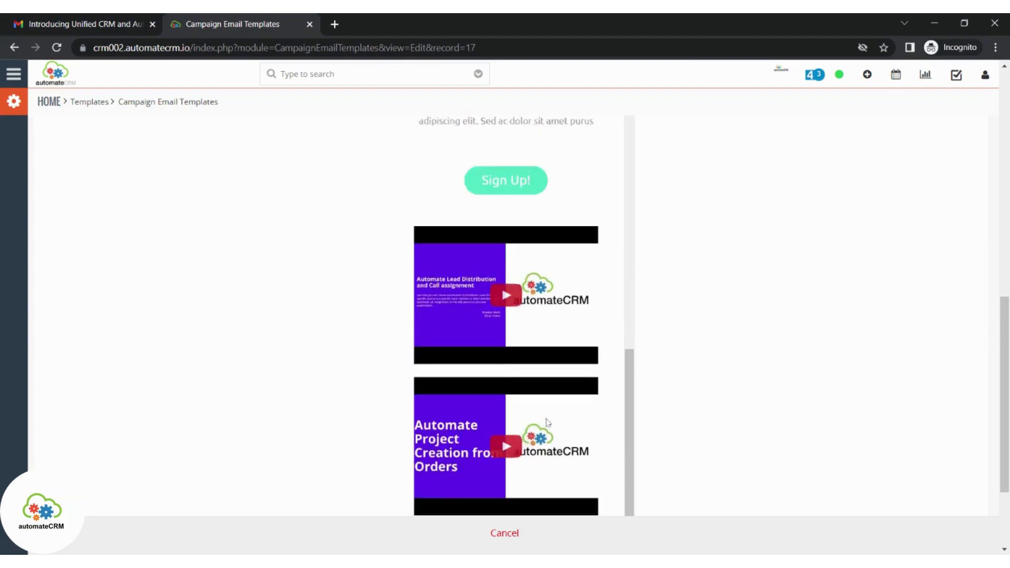
pyautogui.scroll(-2, 552, 448)
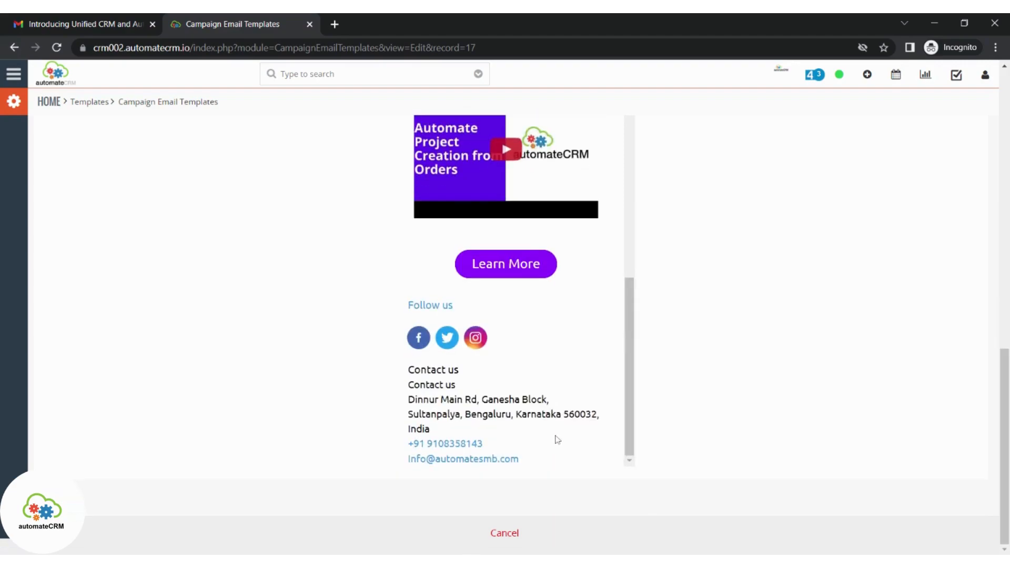
pyautogui.scroll(8, 885, 463)
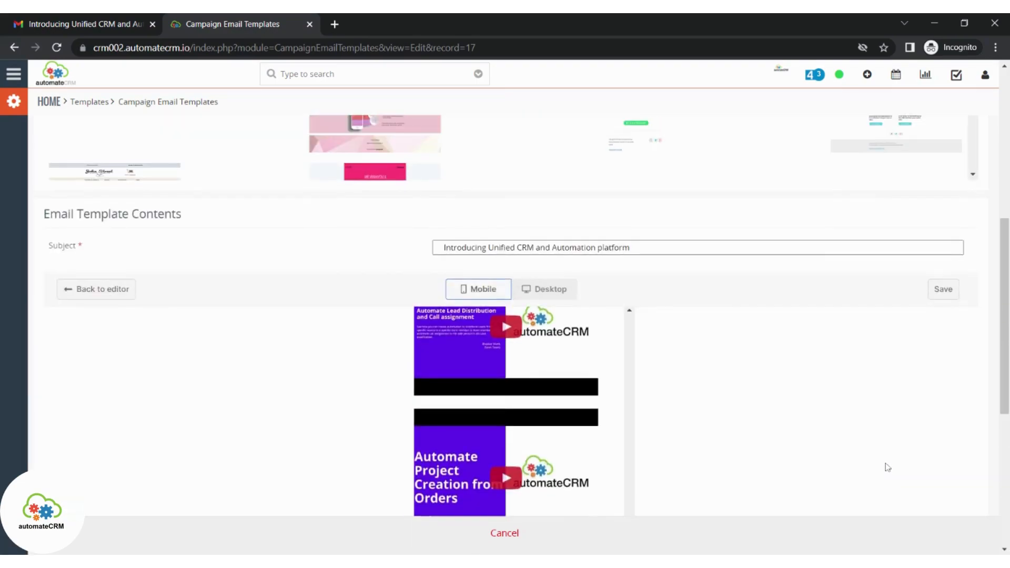
pyautogui.scroll(-2, 799, 465)
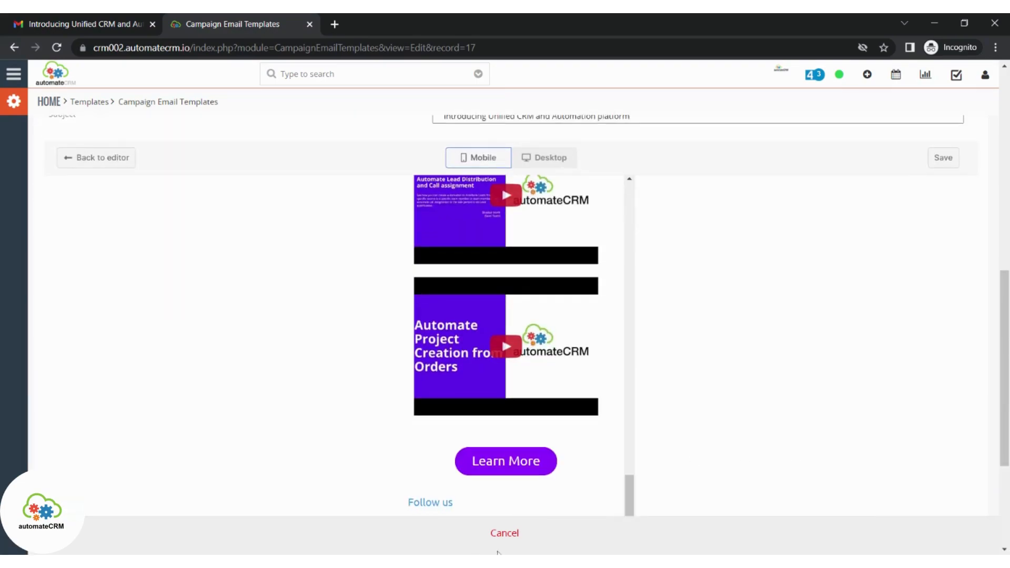
pyautogui.scroll(-3, 586, 450)
pyautogui.scroll(5, 488, 424)
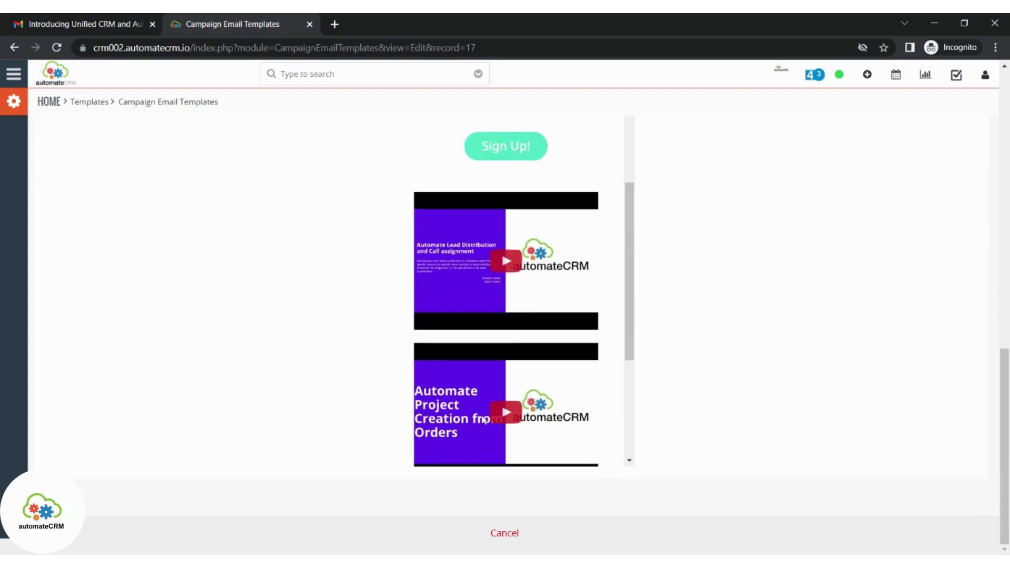
pyautogui.scroll(3, 487, 421)
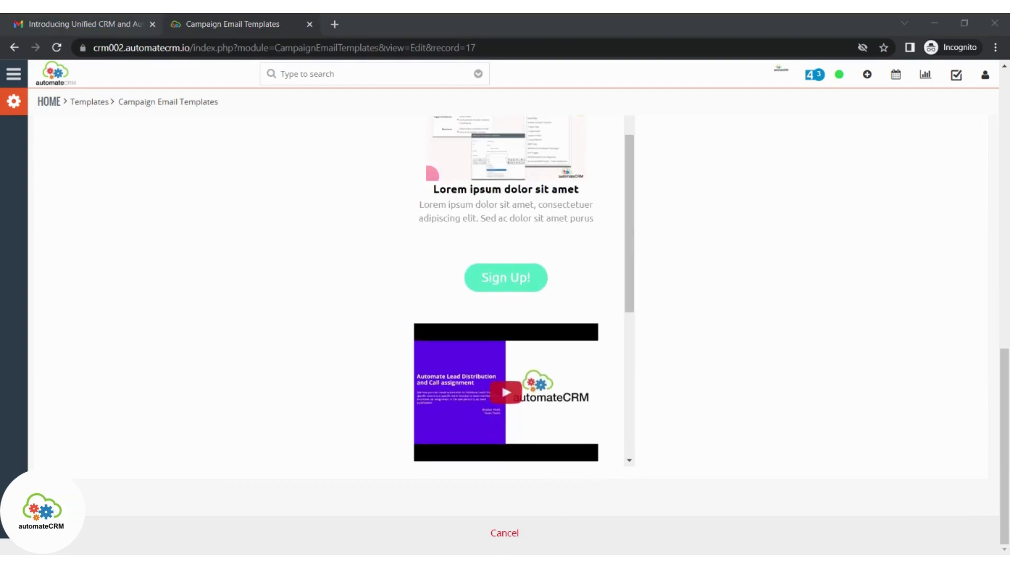